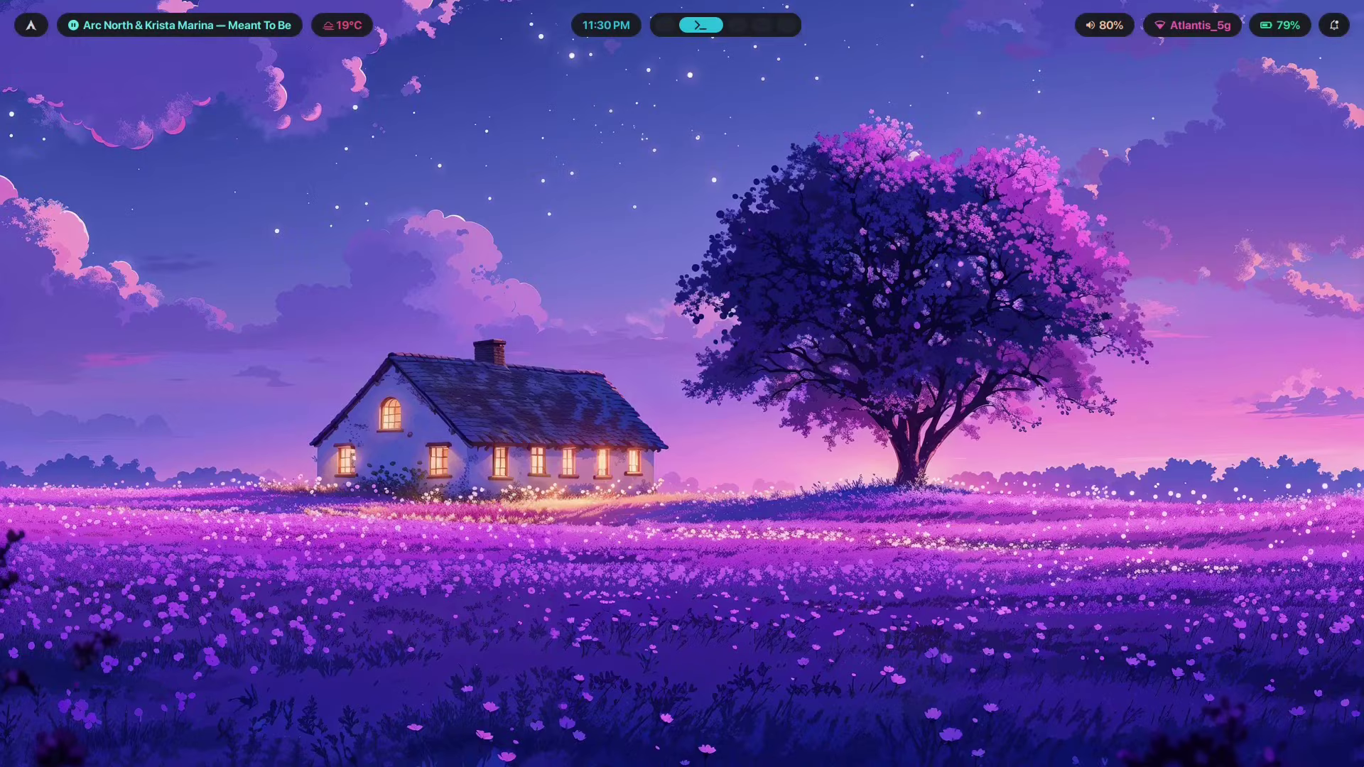
# Look over the wiki workspace, then open and dismiss the application launcher on workspace 2.
pyautogui.press('super+1')
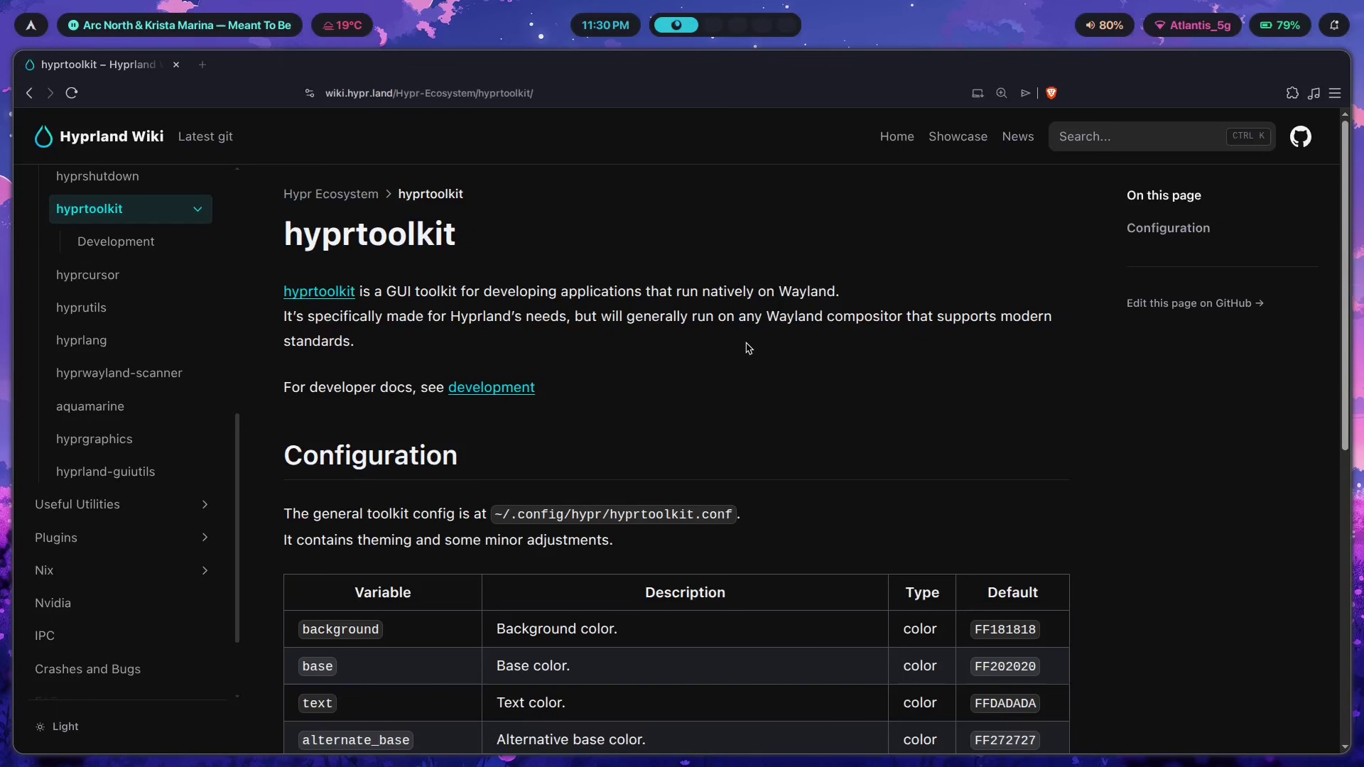
pyautogui.press('super+2')
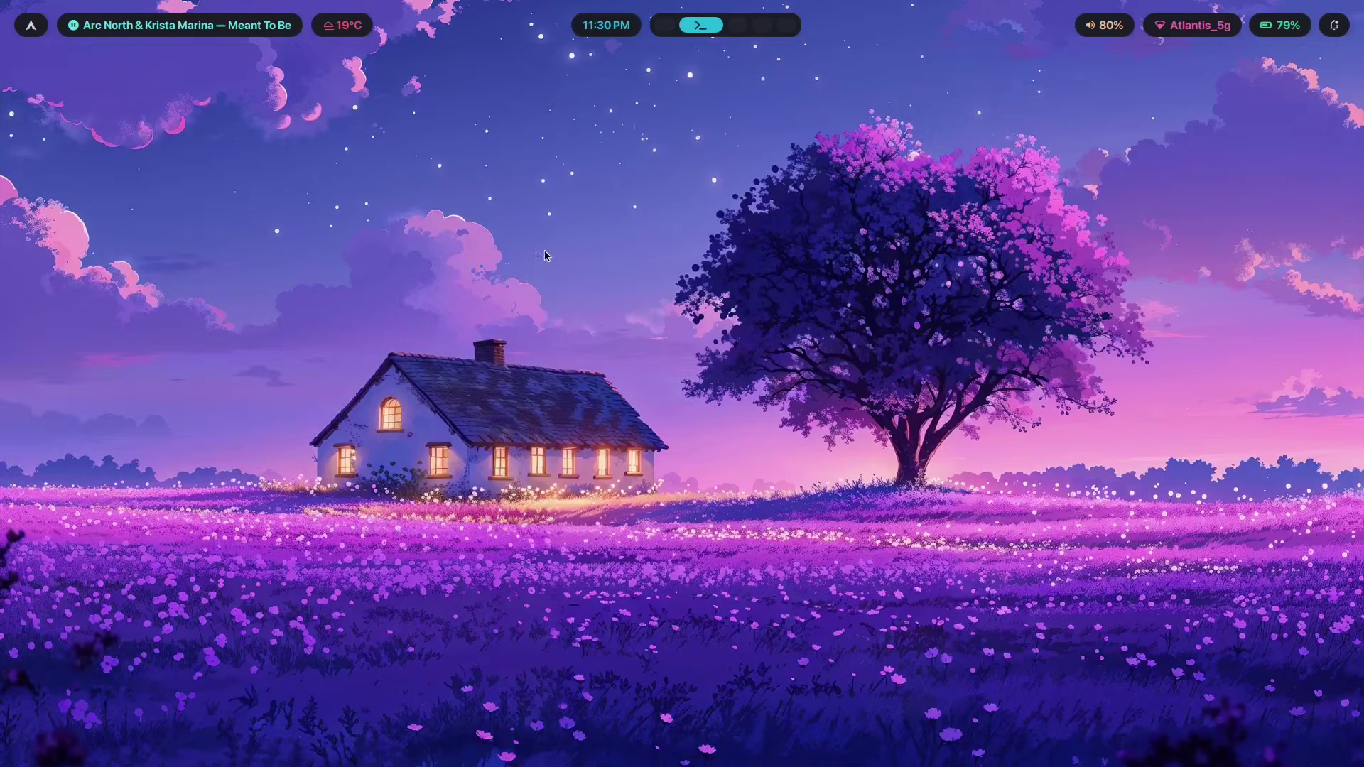
pyautogui.press('super+d')
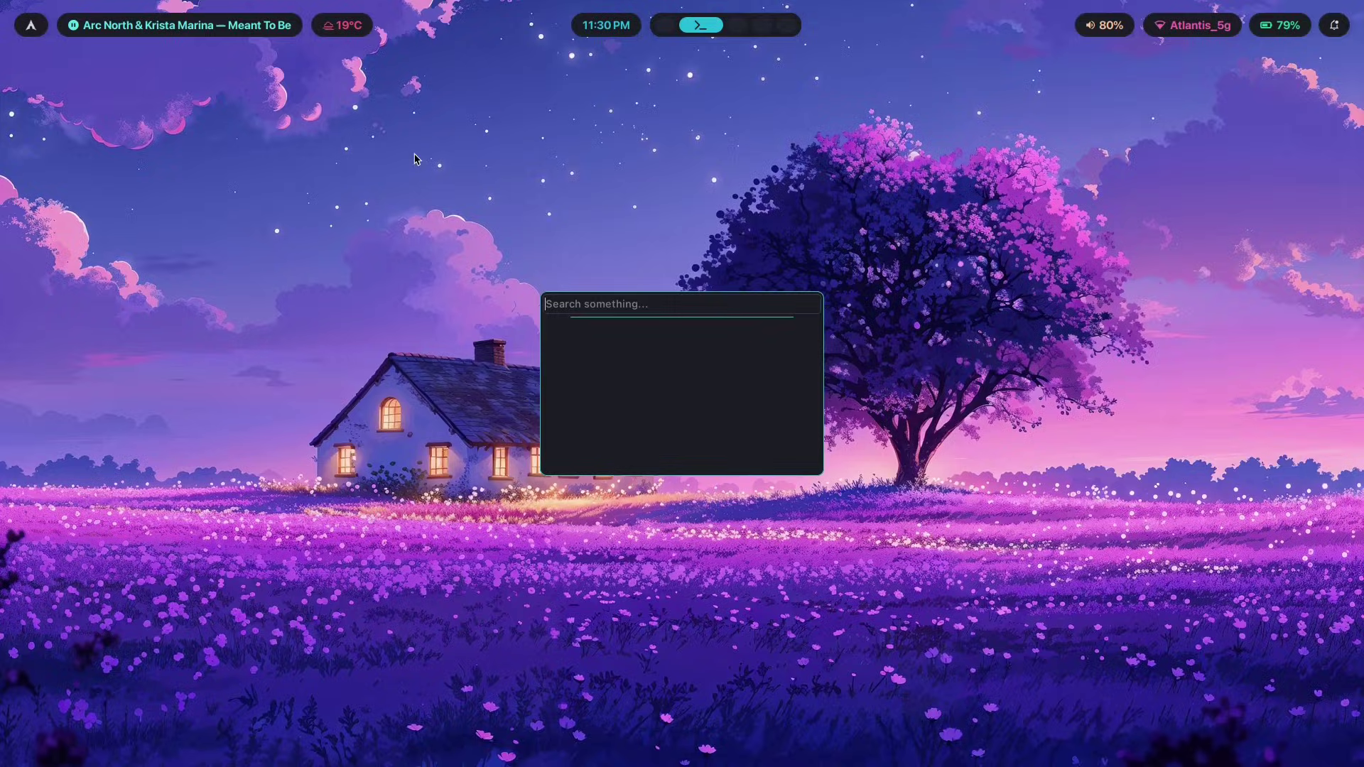
pyautogui.press('Escape')
# Back on the wiki, scroll the Configuration table and select the config file path paragraph.
pyautogui.press('super+1')
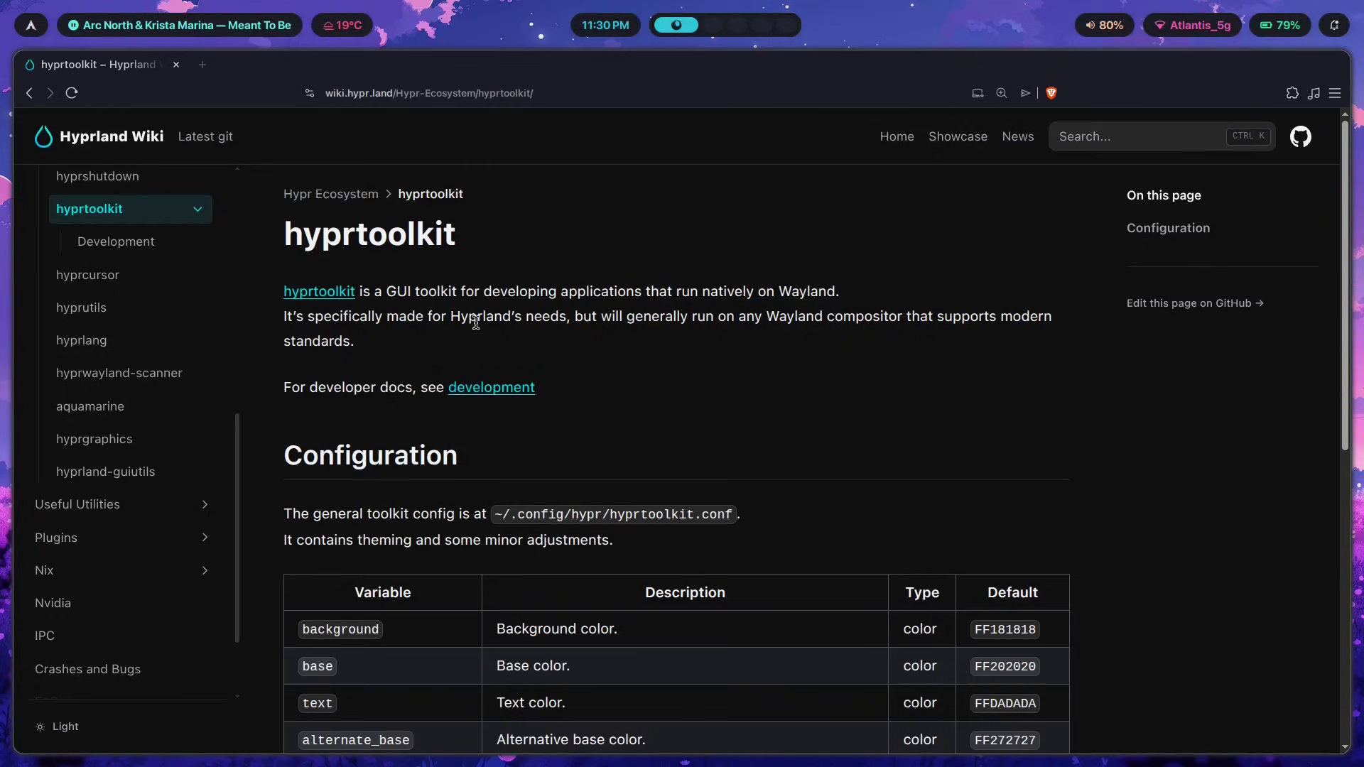
pyautogui.scroll(-4, 479, 455)
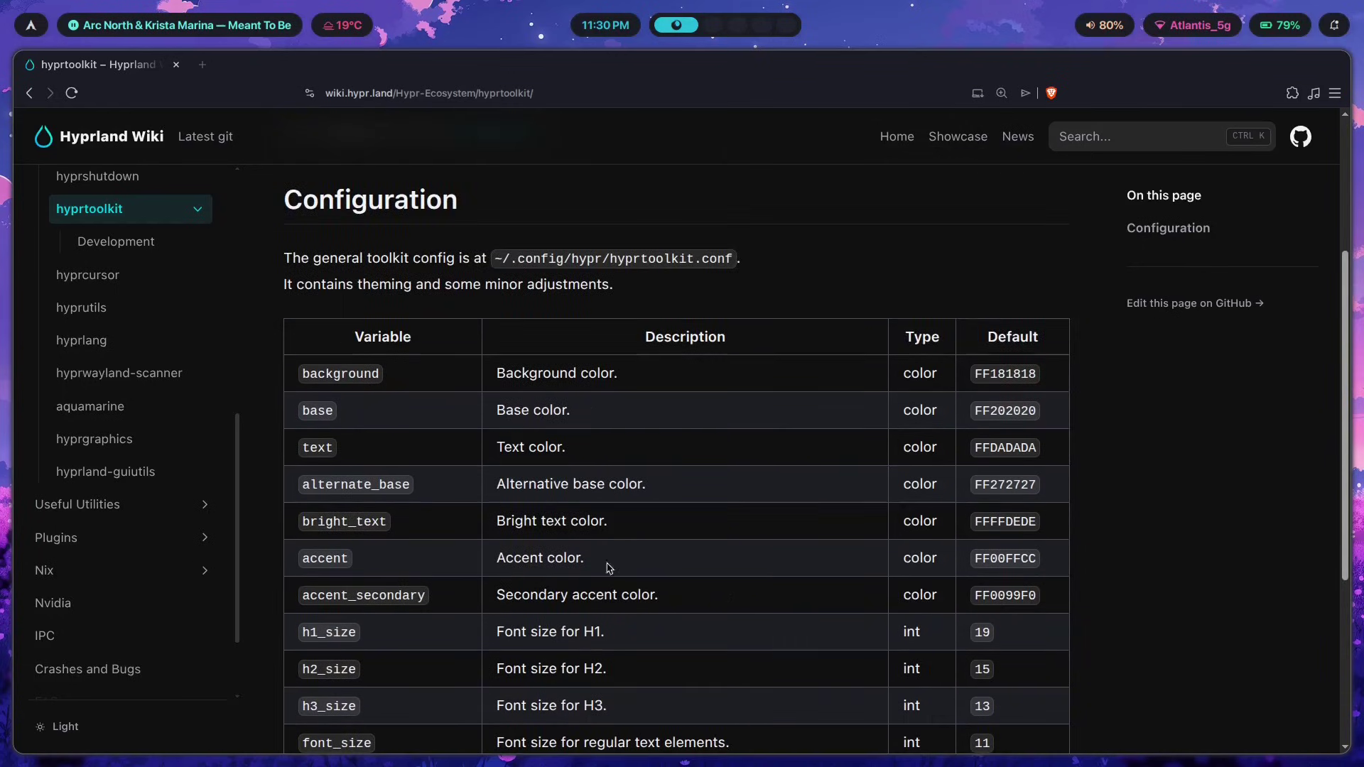
pyautogui.scroll(4, 504, 404)
pyautogui.tripleClick(729, 534)
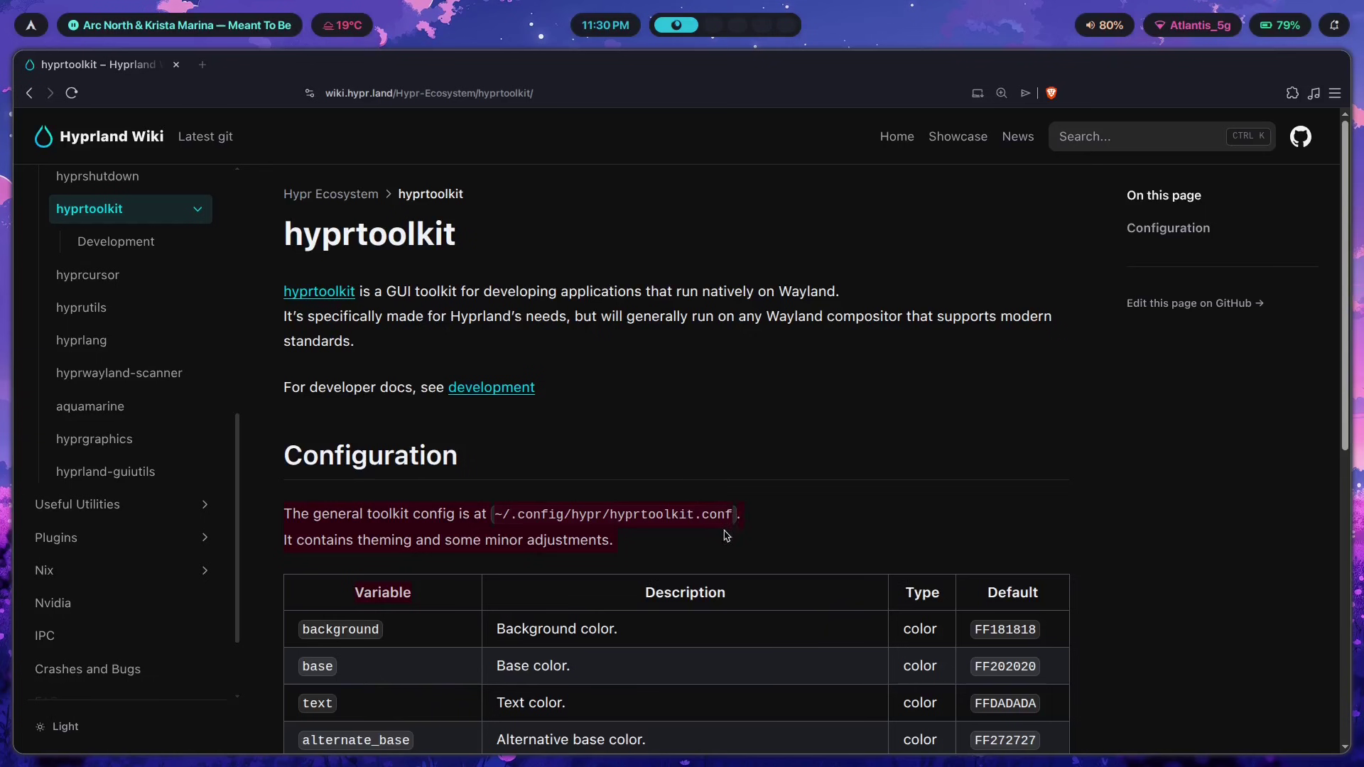
# Apply the everforest desktop theme from the theme picker on workspace 2.
pyautogui.click(754, 531)
pyautogui.press('super+2')
pyautogui.press('super+shift+t')
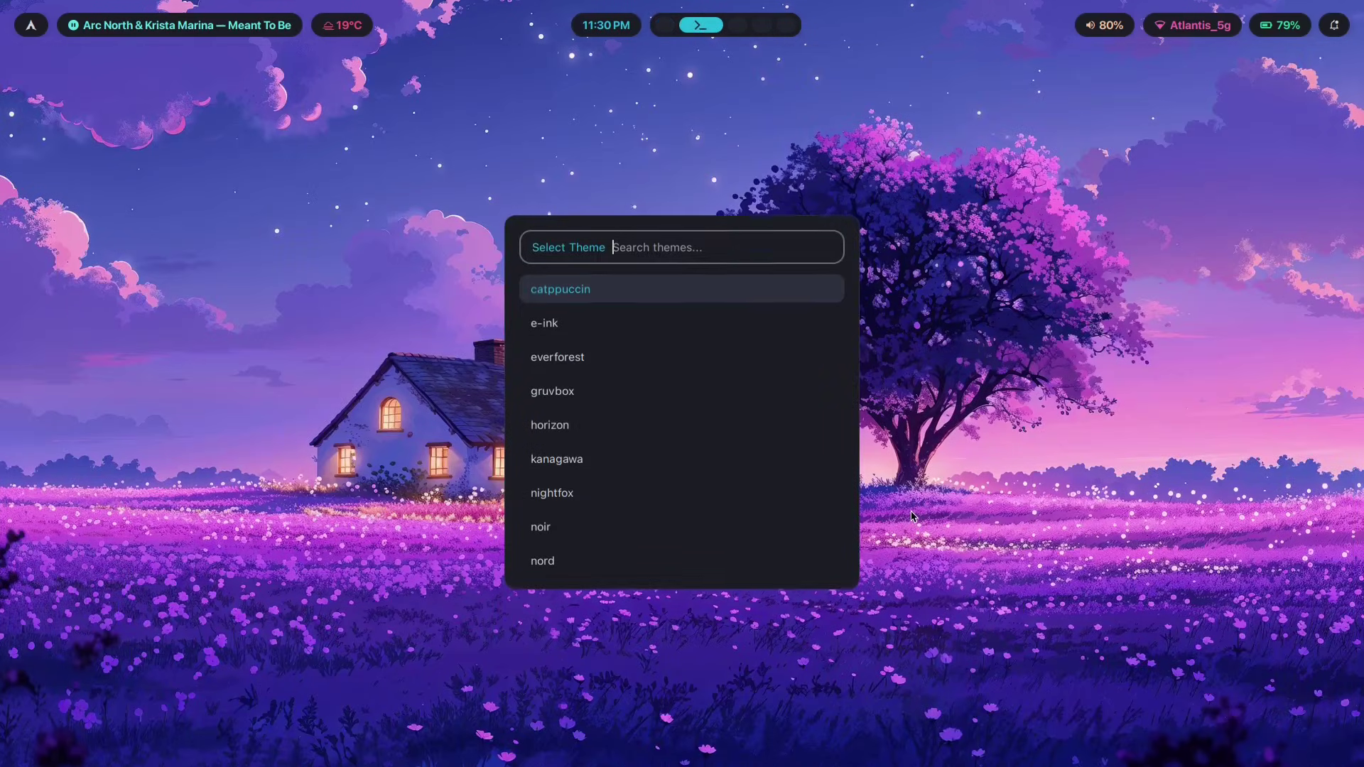
pyautogui.press('Down')
pyautogui.press('Down')
pyautogui.press('Return')
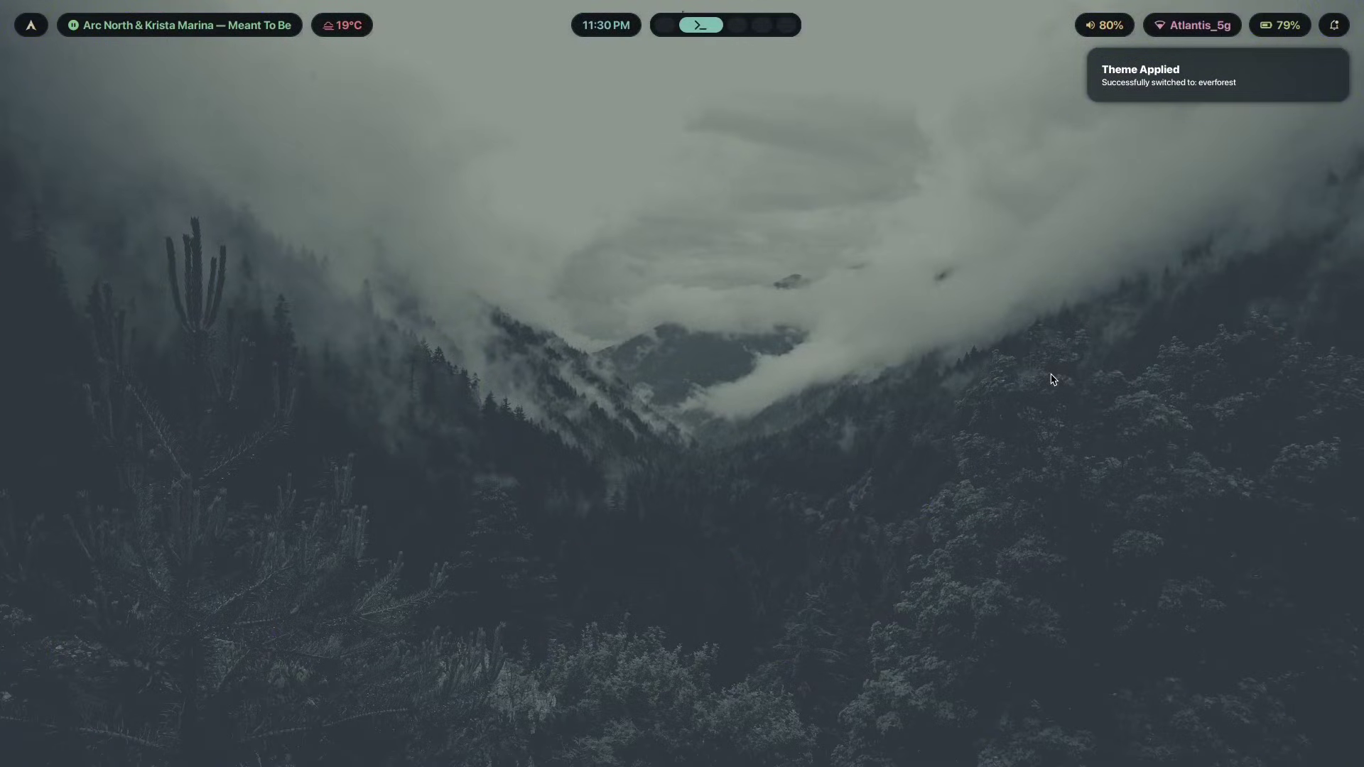
# Switch the desktop theme to horizon and return to the wiki workspace.
pyautogui.press('super+shift+t')
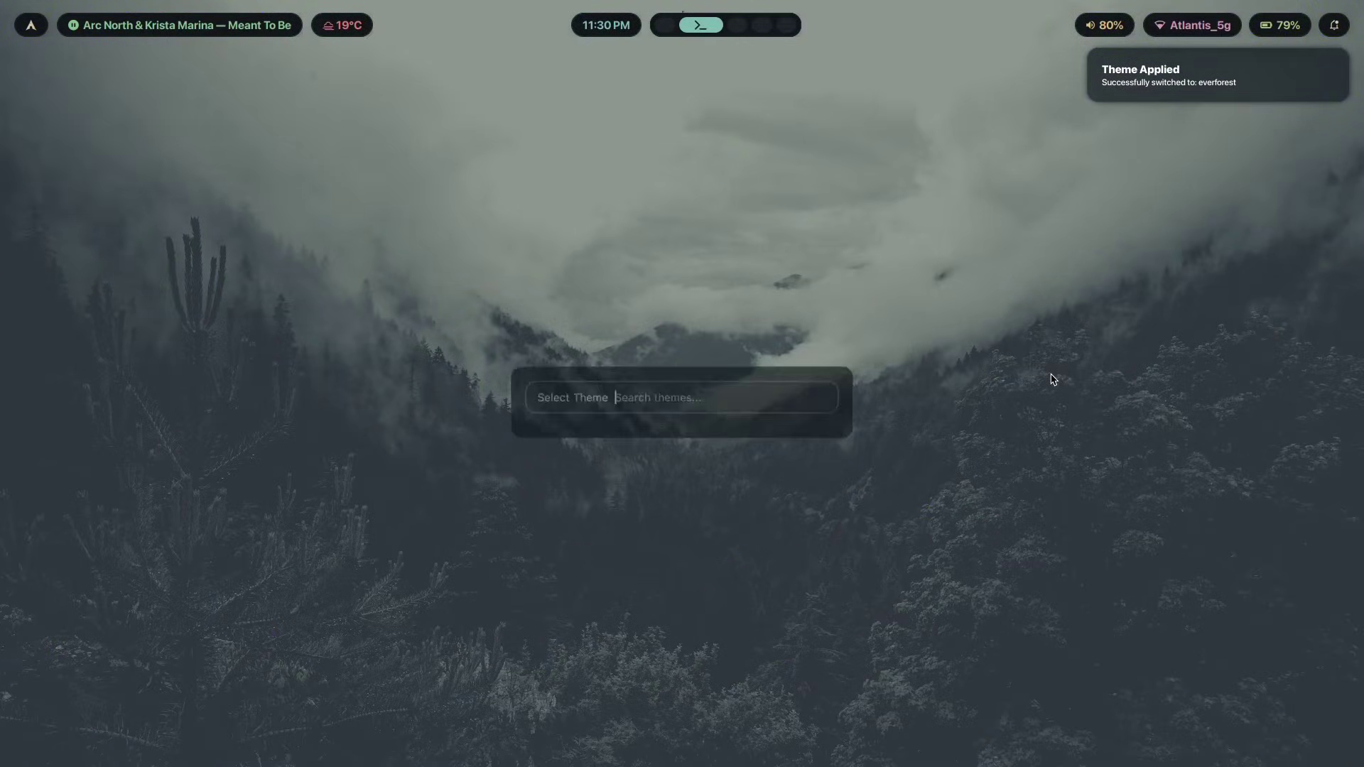
pyautogui.press('Down')
pyautogui.press('Down')
pyautogui.press('Down')
pyautogui.press('Down')
pyautogui.press('Return')
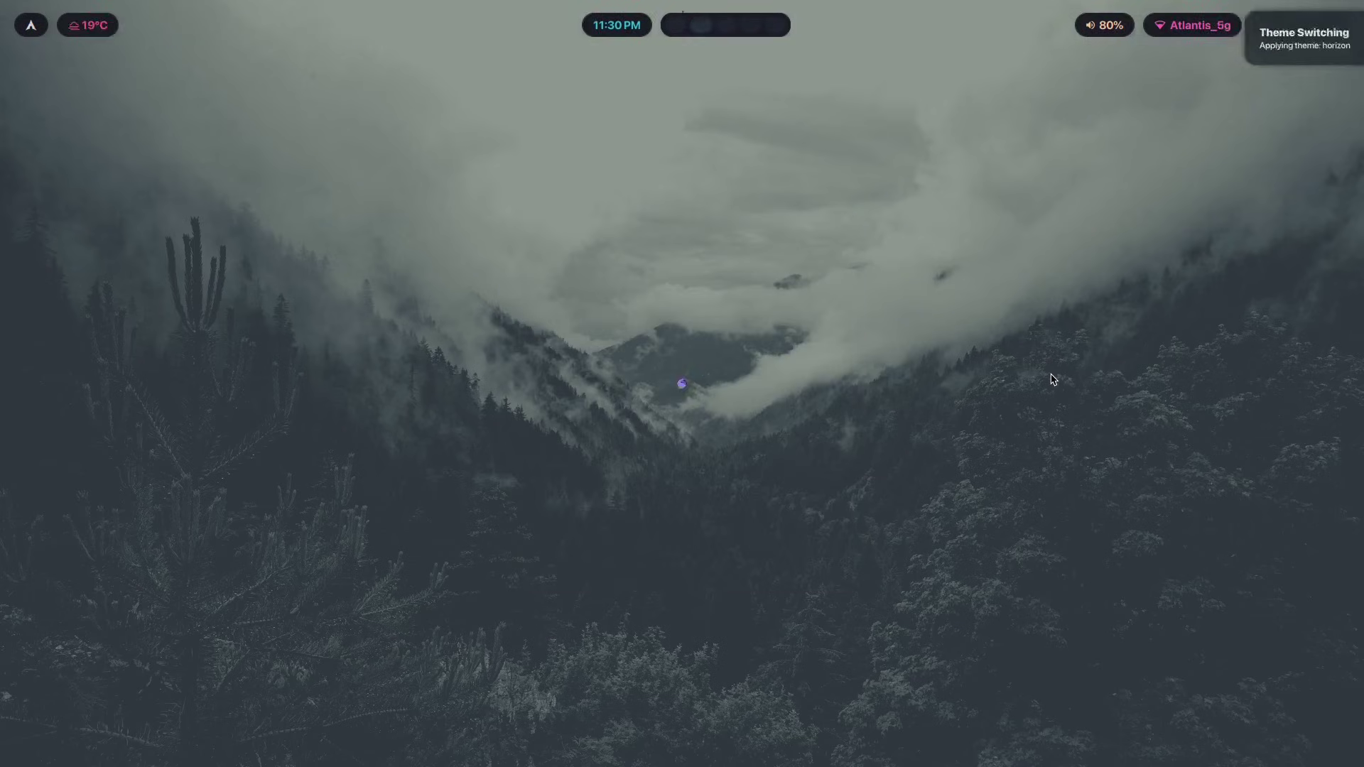
pyautogui.press('super+1')
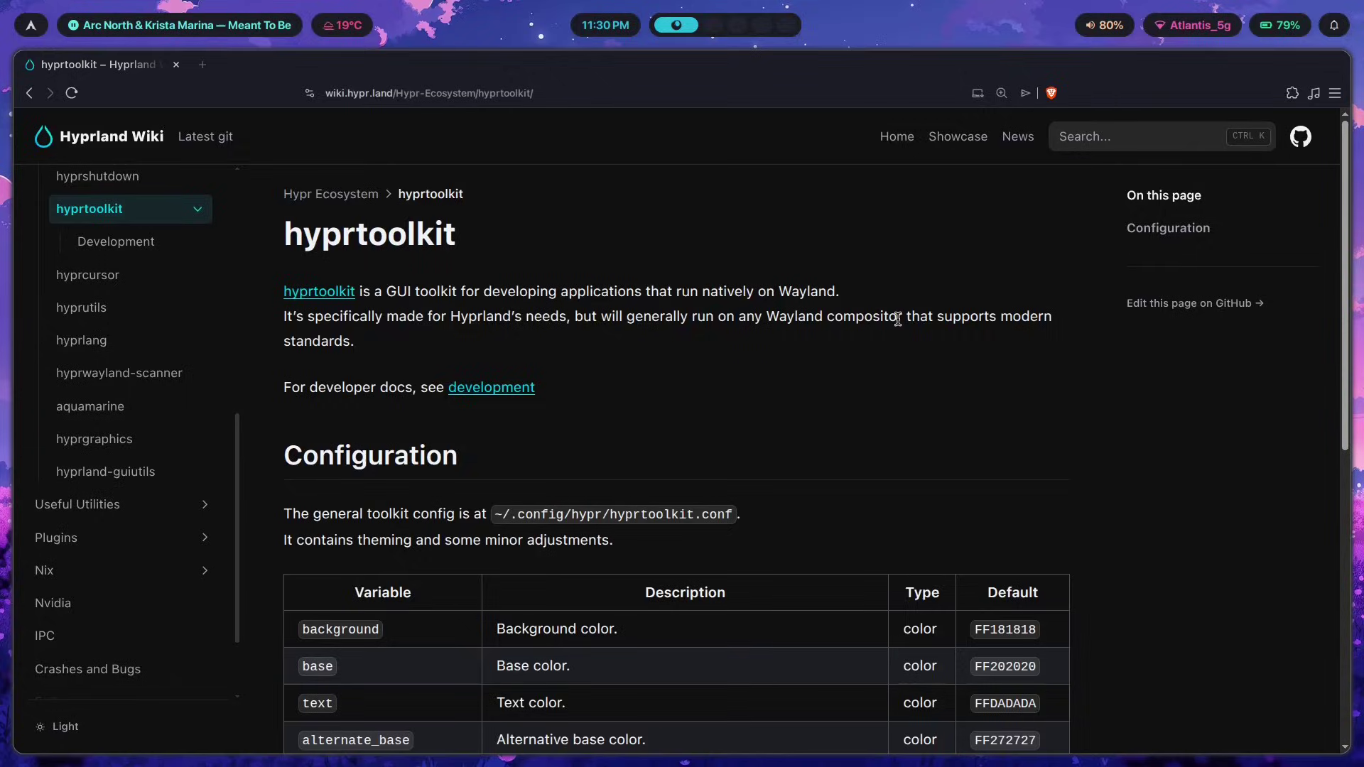
# Open .config/hypr/hyprtoolkit.conf in Neovim from the terminal, correcting the misspelled path.
pyautogui.press('super+2')
pyautogui.write('nvim .conf')
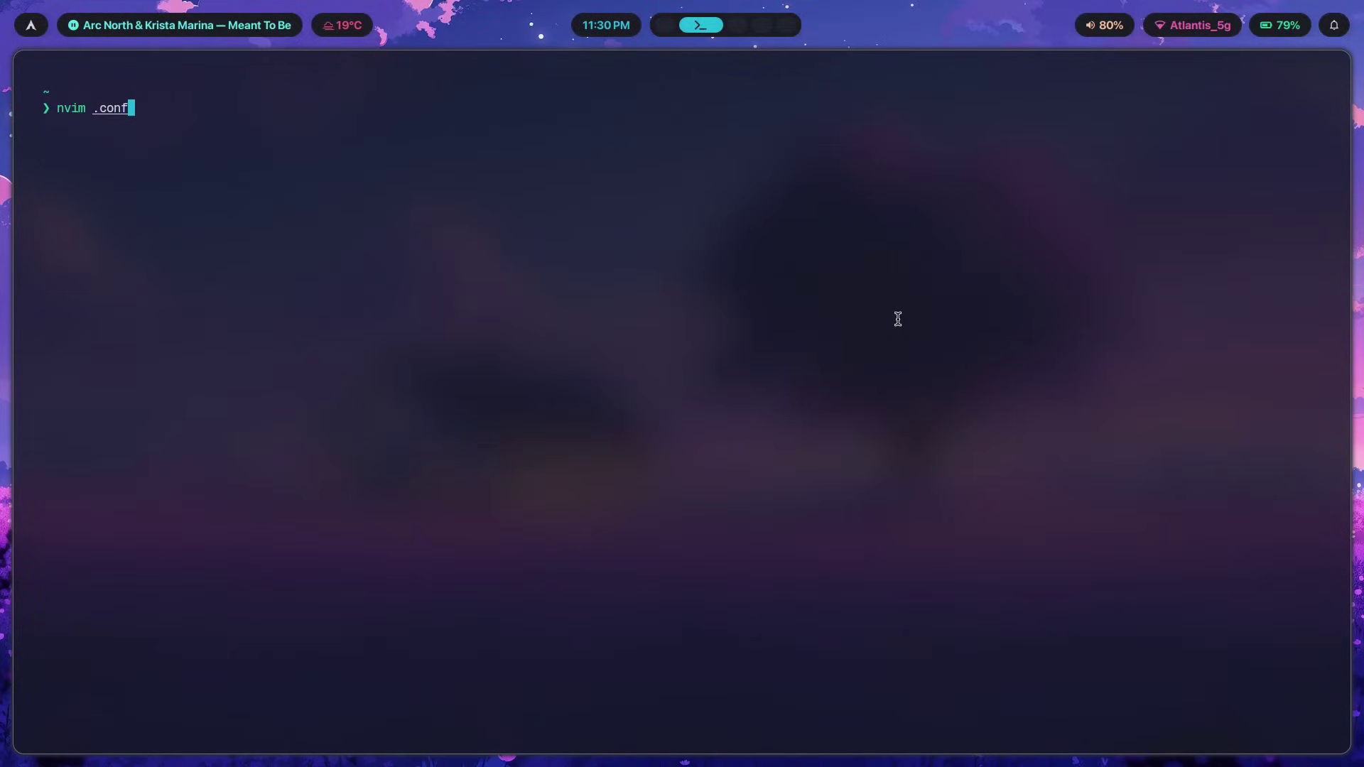
pyautogui.write('ig/hypr/h')
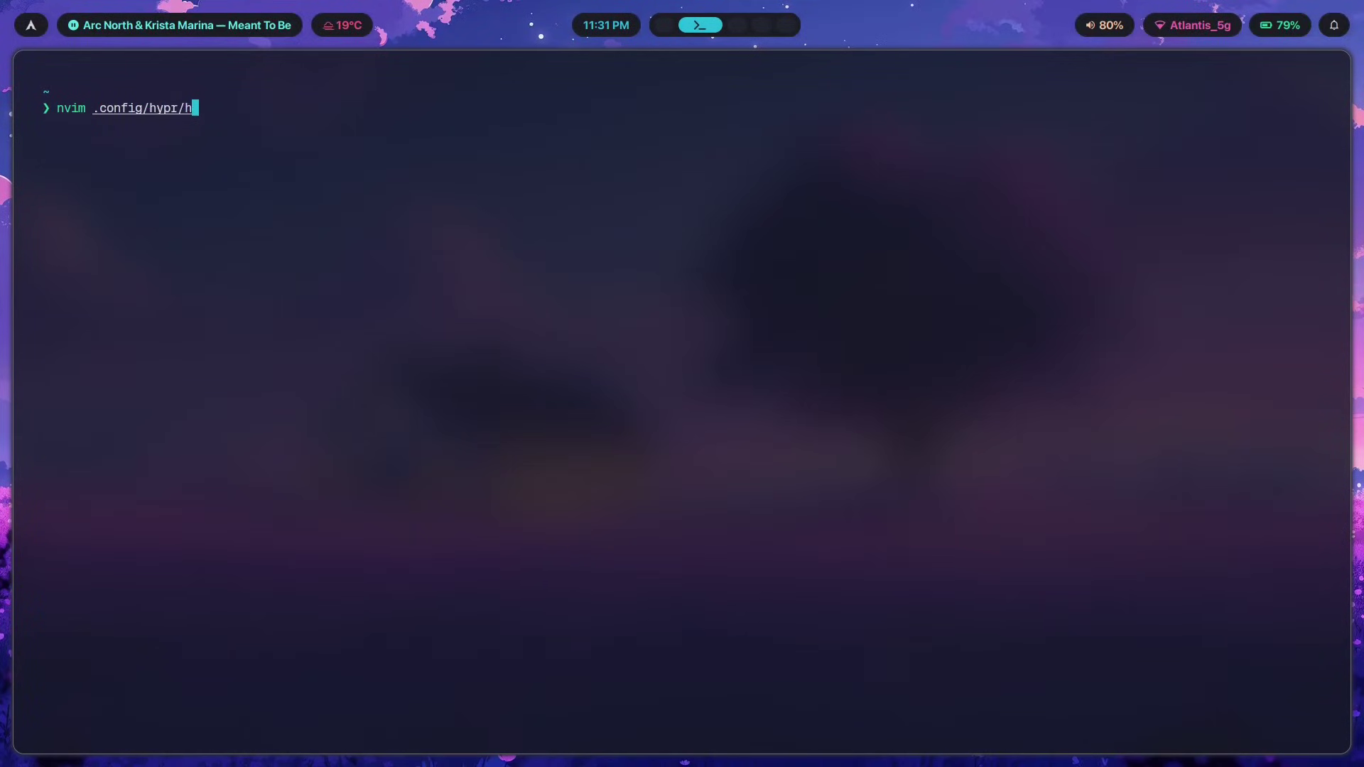
pyautogui.write('yprtookit.')
pyautogui.hotkey('ctrl', 'w')
pyautogui.write('hypr')
pyautogui.press('Tab')
pyautogui.press('Tab')
pyautogui.press('Tab')
pyautogui.press('Tab')
pyautogui.press('Tab')
pyautogui.press('Tab')
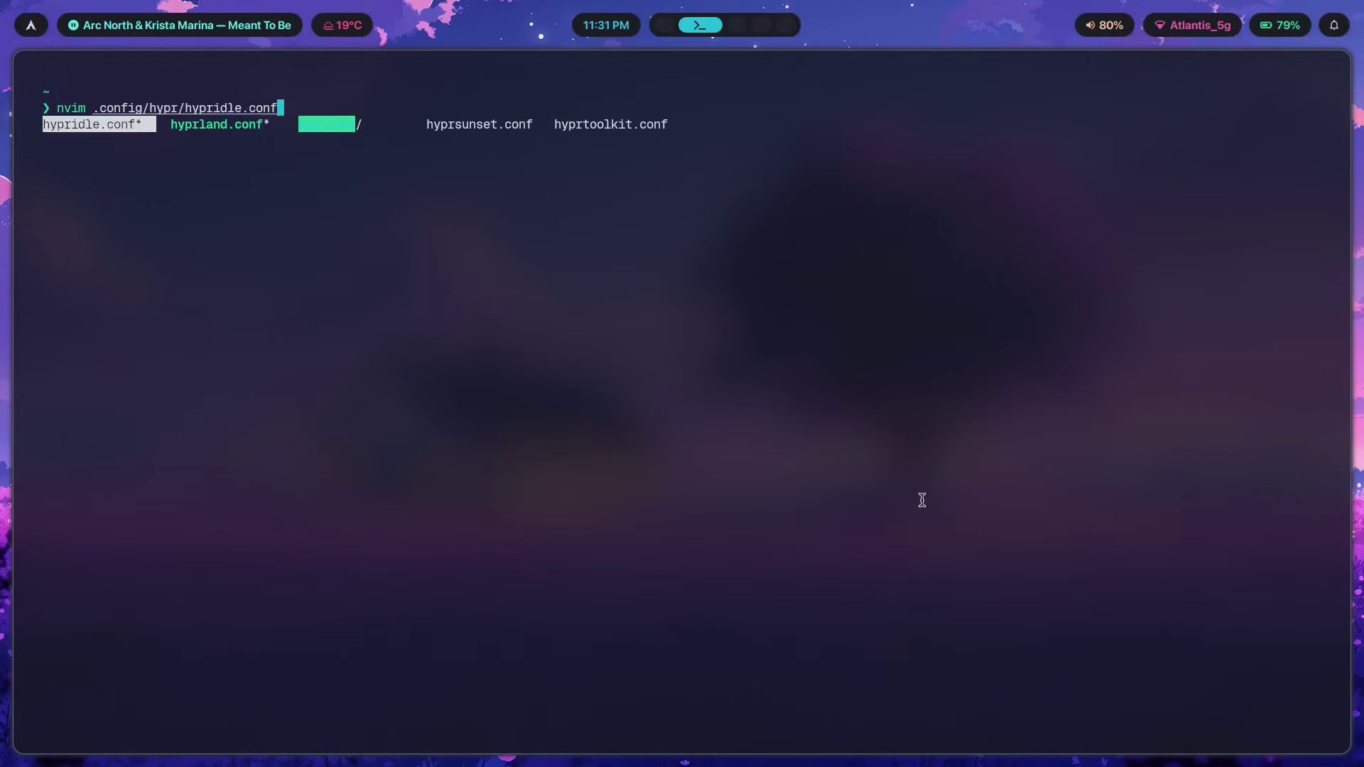
pyautogui.press('Return')
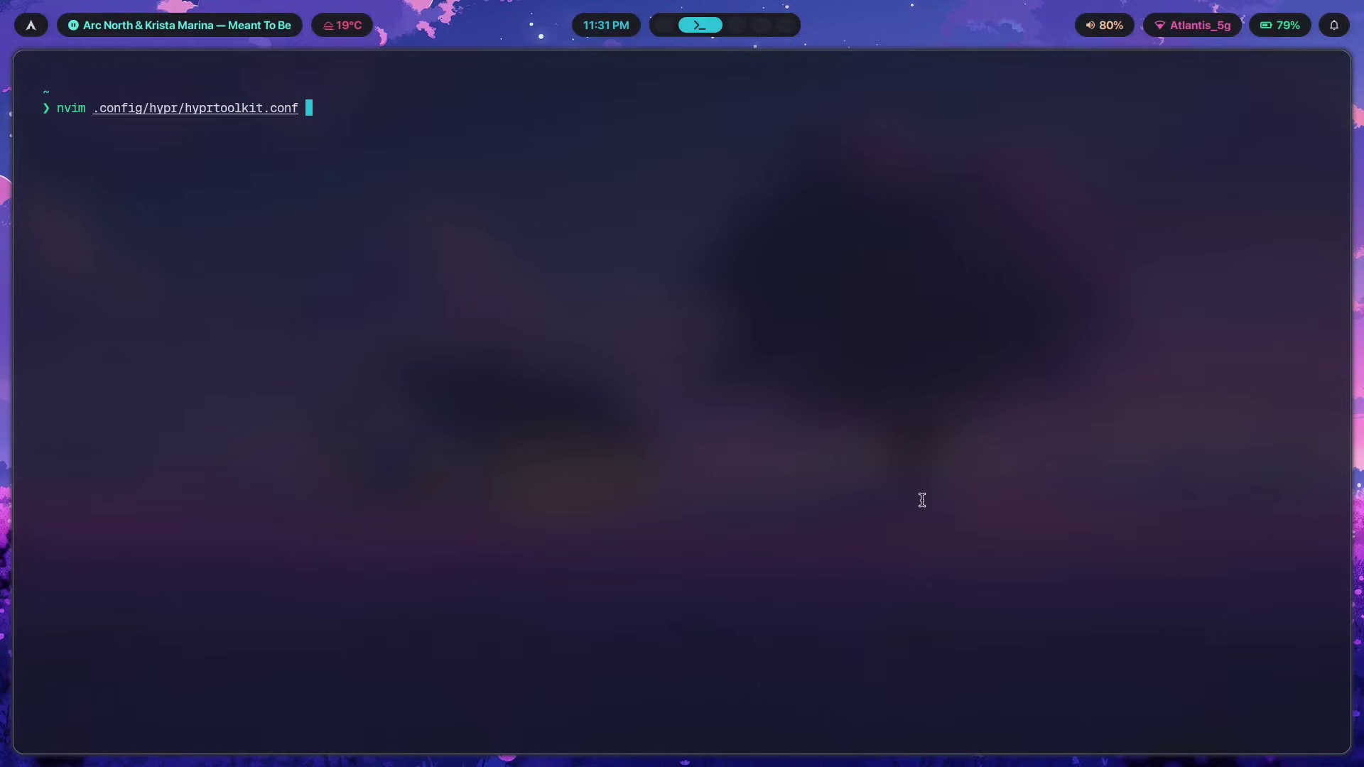
pyautogui.press('Return')
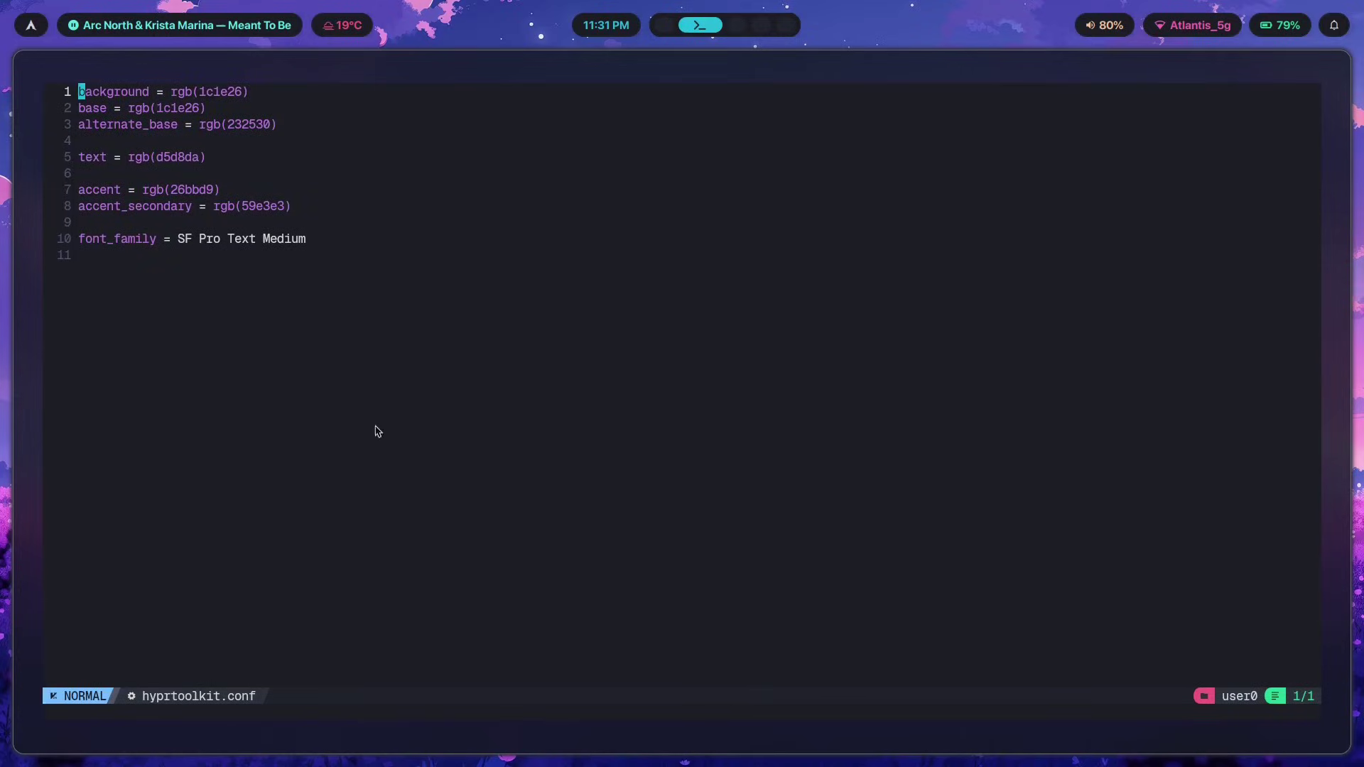
# Delete all ten lines of hyprtoolkit.conf, then switch back to the wiki.
pyautogui.hotkey('shift', 'g')
pyautogui.hotkey('shift', 'v')
pyautogui.press('k')
pyautogui.press('k')
pyautogui.press('k')
pyautogui.press('k')
pyautogui.press('k')
pyautogui.press('k')
pyautogui.press('k')
pyautogui.press('k')
pyautogui.press('k')
pyautogui.press('k')
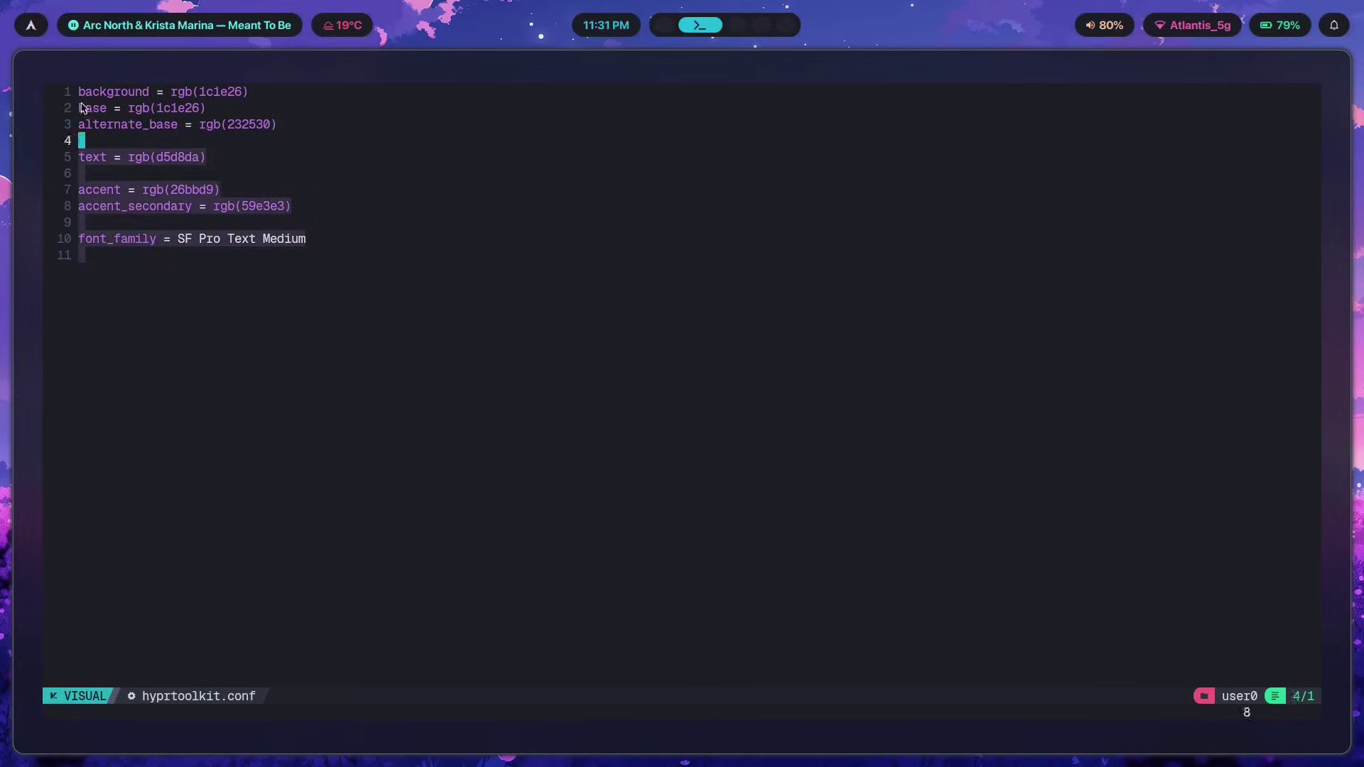
pyautogui.press('d')
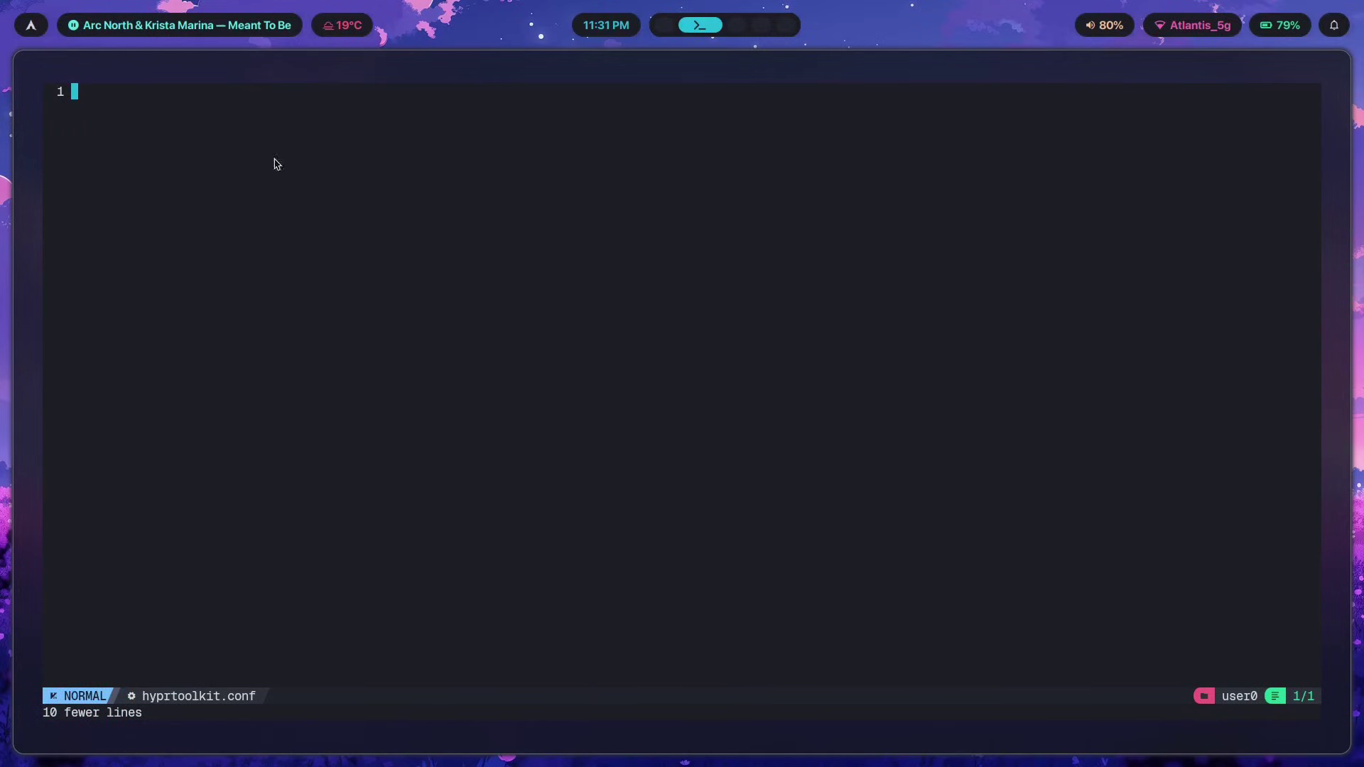
pyautogui.press('super+1')
pyautogui.scroll(-5, 353, 256)
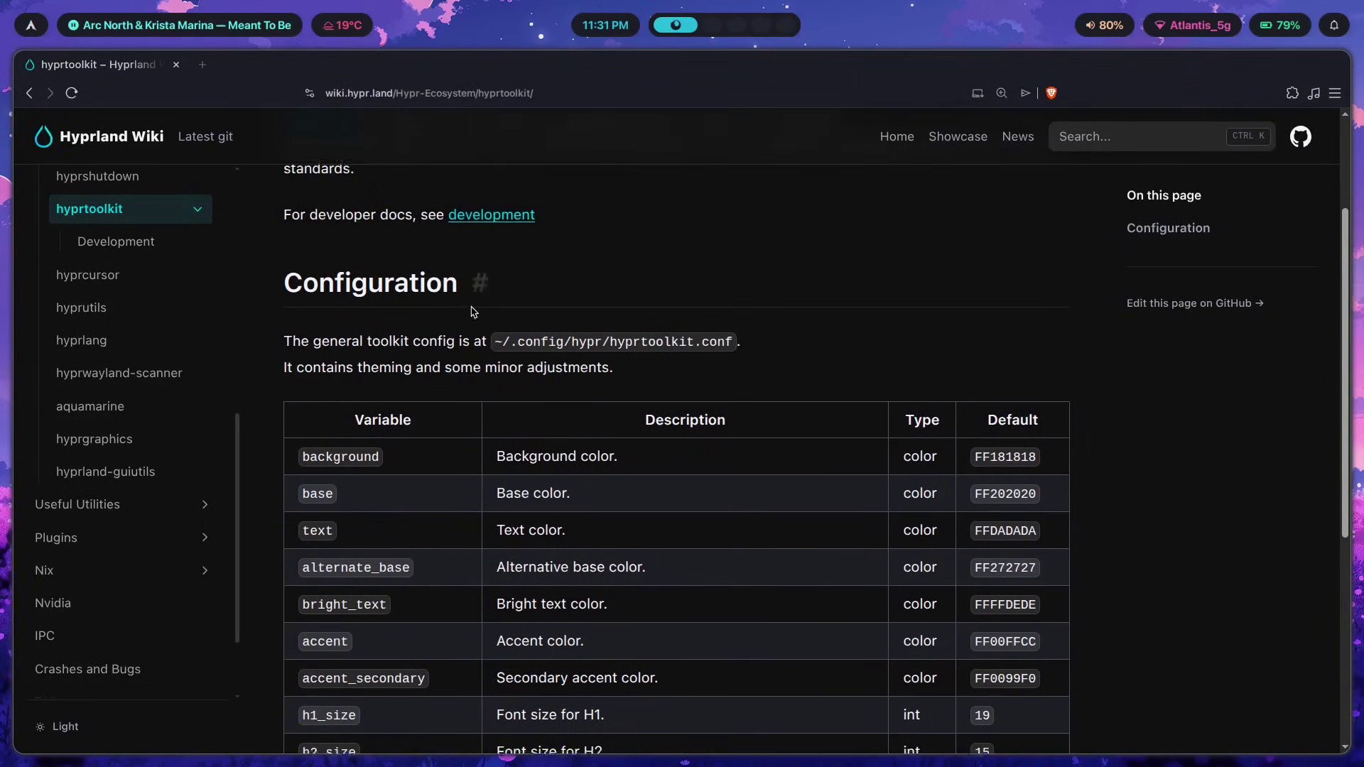
pyautogui.scroll(1, 424, 287)
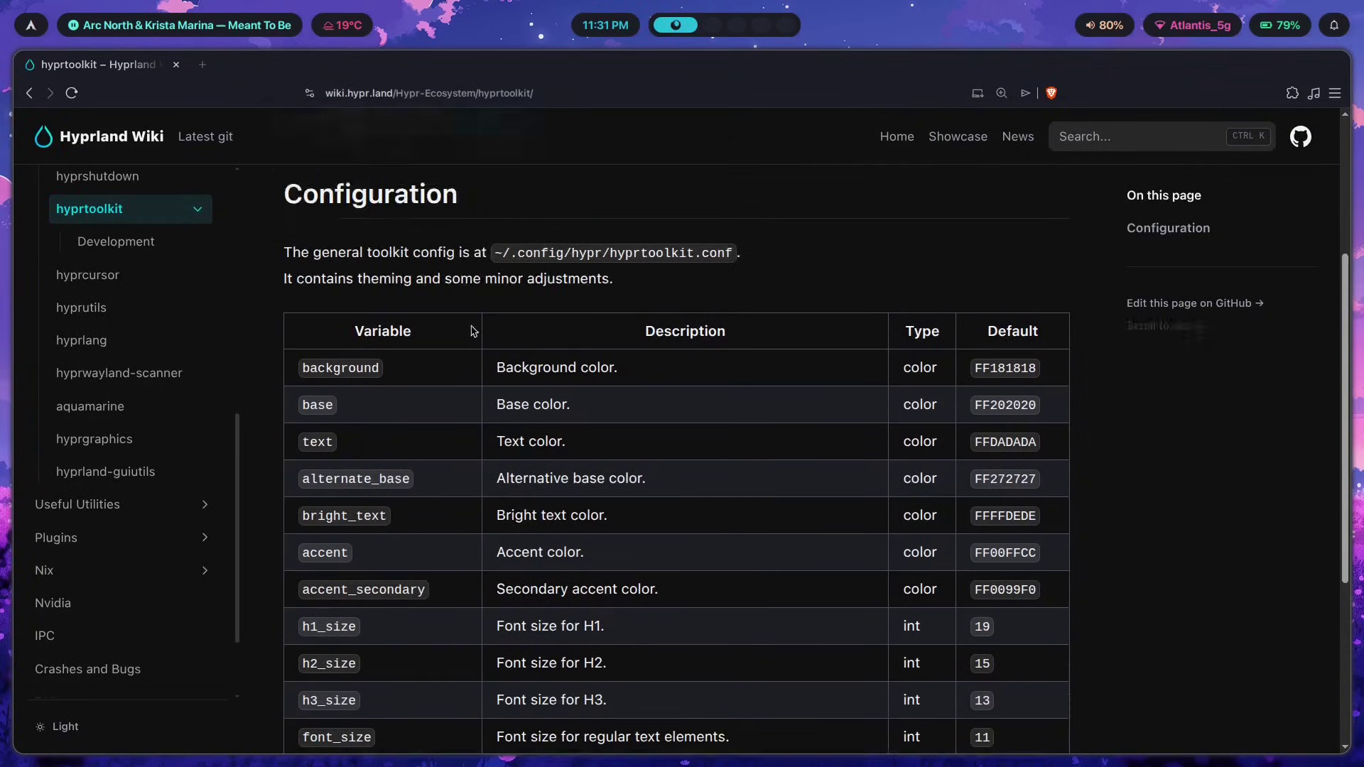
pyautogui.scroll(-4, 472, 326)
pyautogui.scroll(3, 427, 341)
pyautogui.scroll(-3, 355, 303)
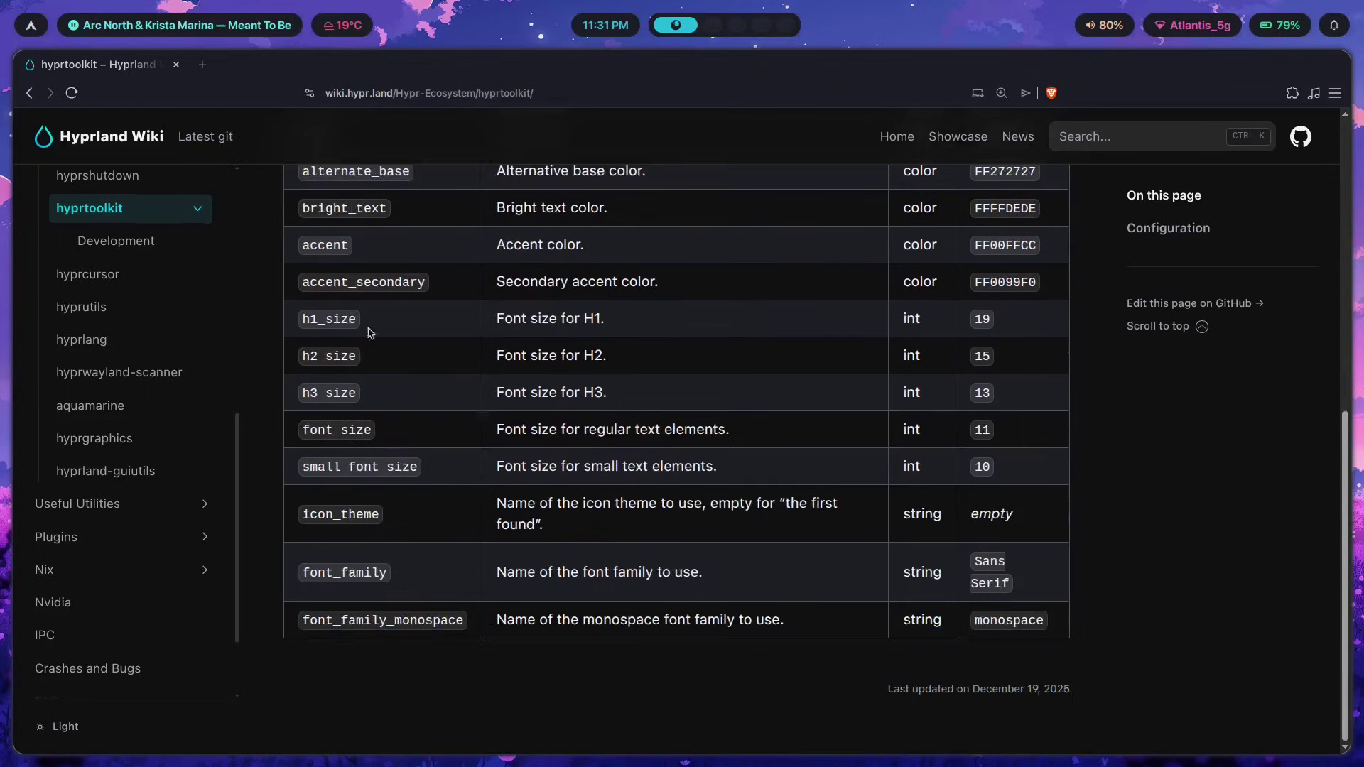
pyautogui.scroll(2, 346, 323)
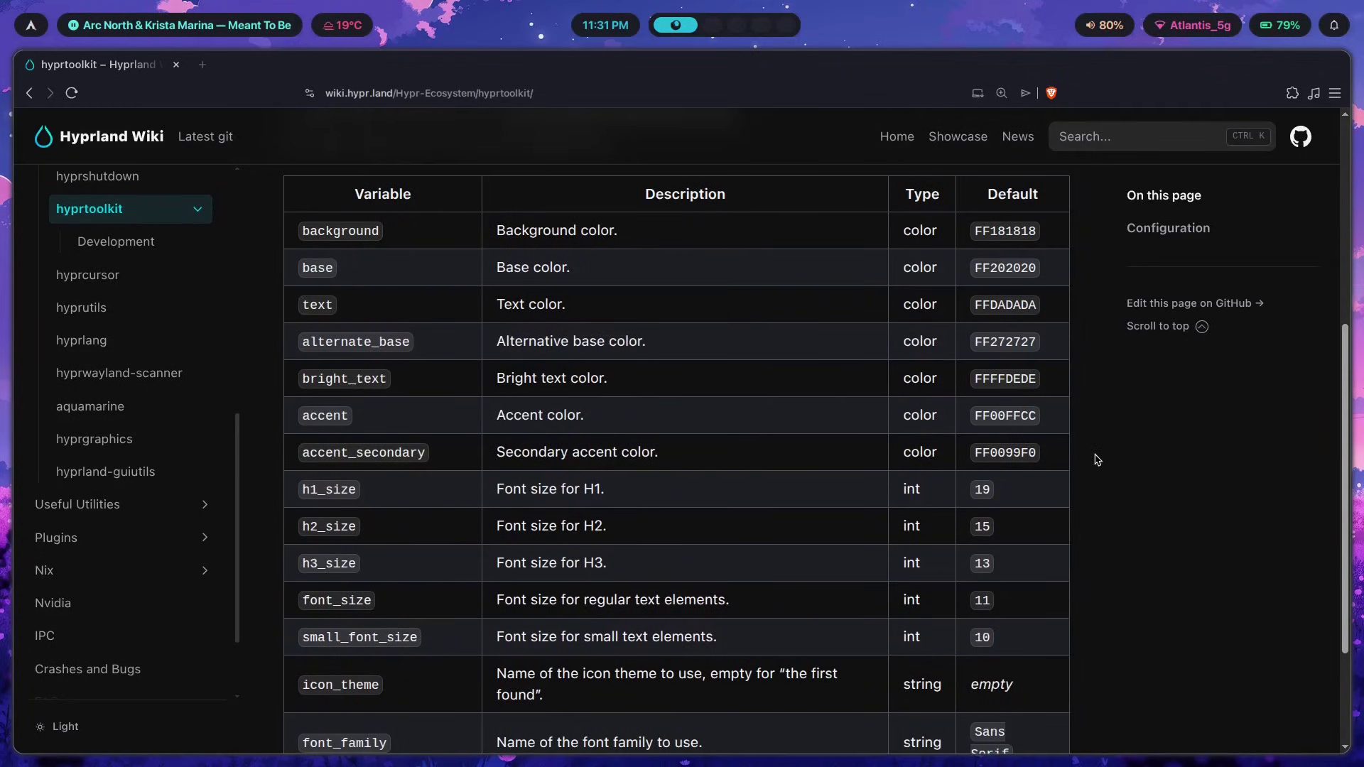
pyautogui.moveTo(1094, 461); pyautogui.dragTo(309, 233)
pyautogui.click(360, 268)
pyautogui.scroll(2, 684, 362)
pyautogui.scroll(-2, 568, 319)
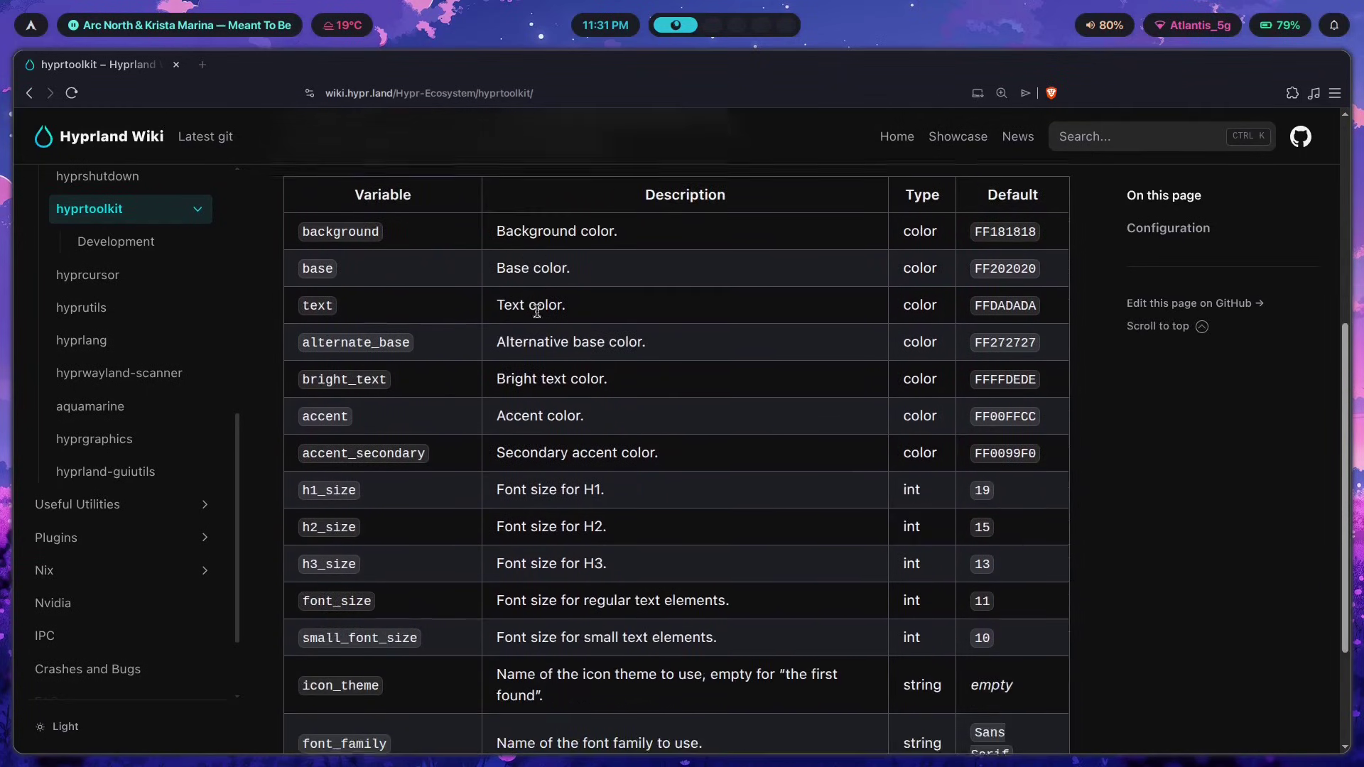
pyautogui.scroll(-2, 426, 298)
pyautogui.scroll(-2, 372, 446)
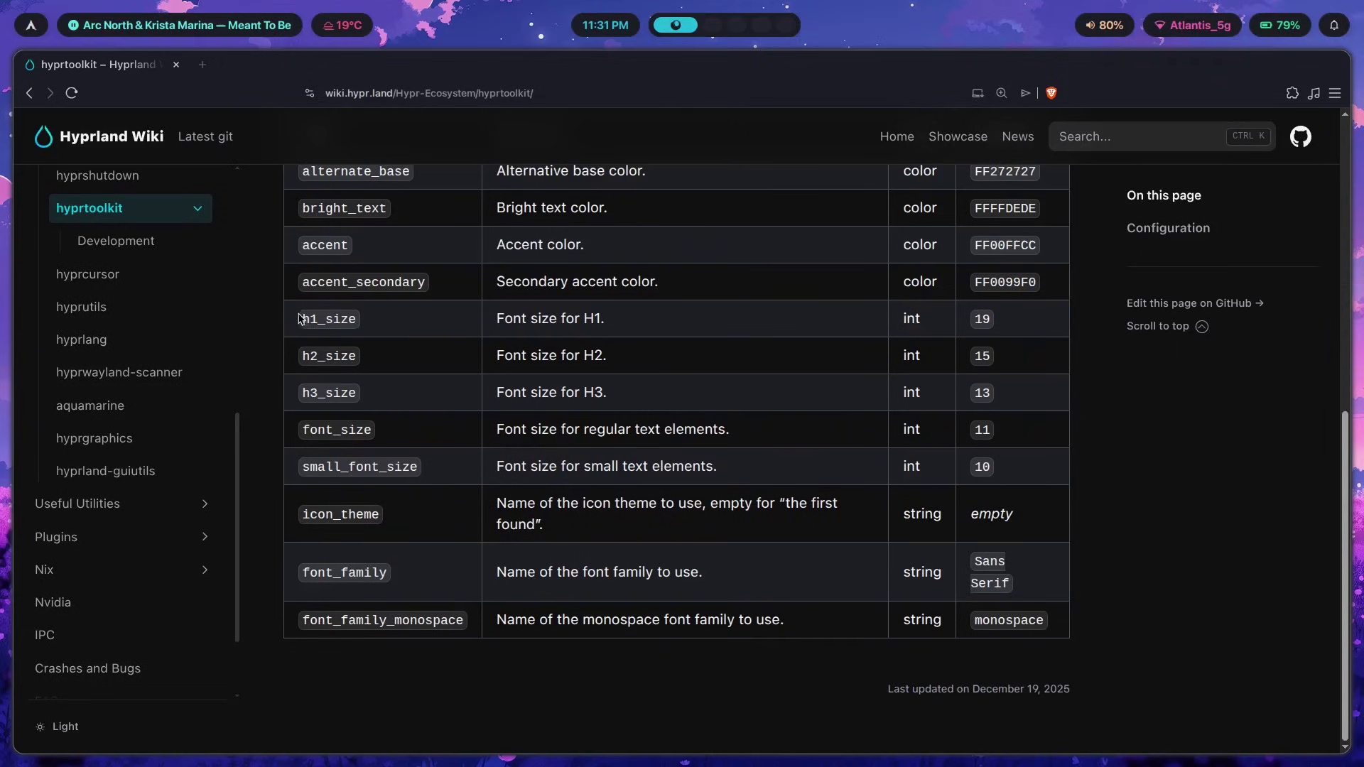
pyautogui.moveTo(299, 316); pyautogui.dragTo(430, 396)
pyautogui.click(547, 393)
# Undo the deletion to restore the ten colour and font lines, briefly selecting rgb(1c1e26) on line 1.
pyautogui.press('super+2')
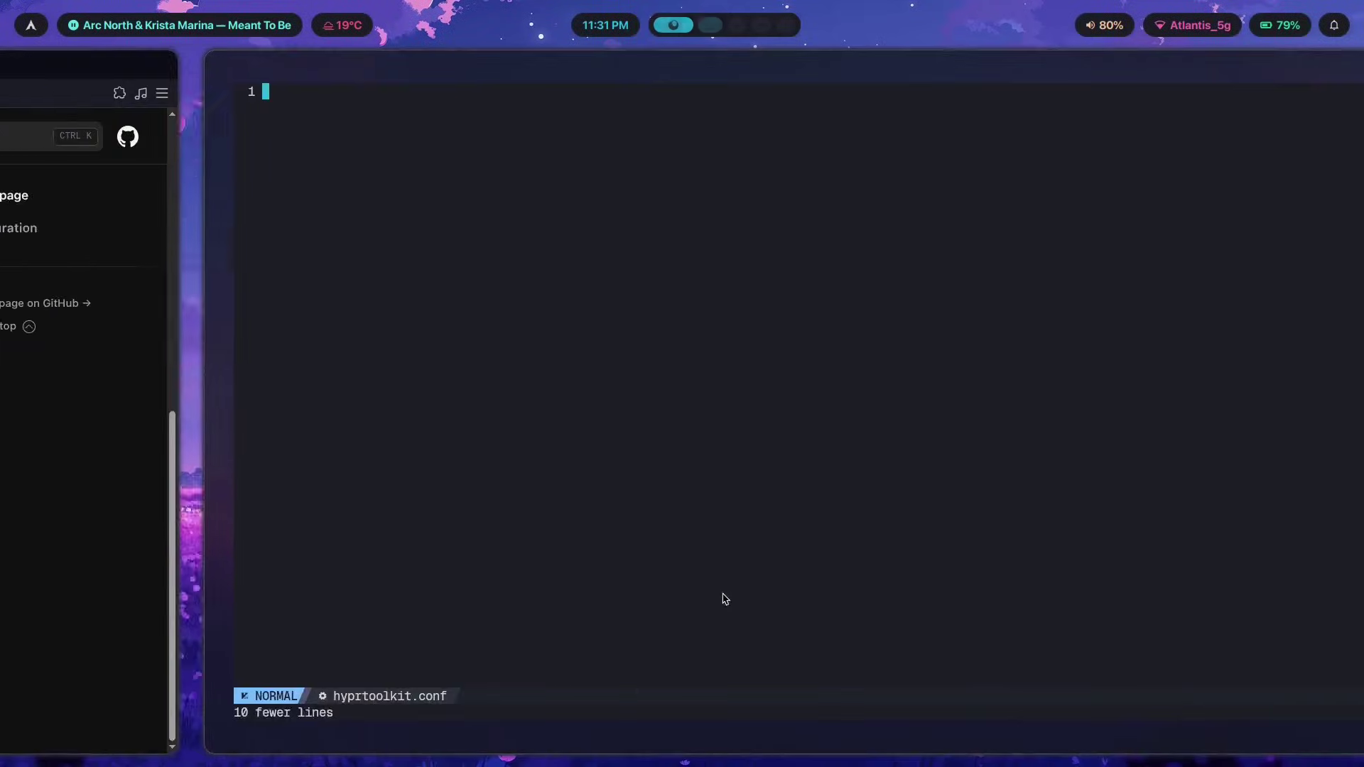
pyautogui.press('u')
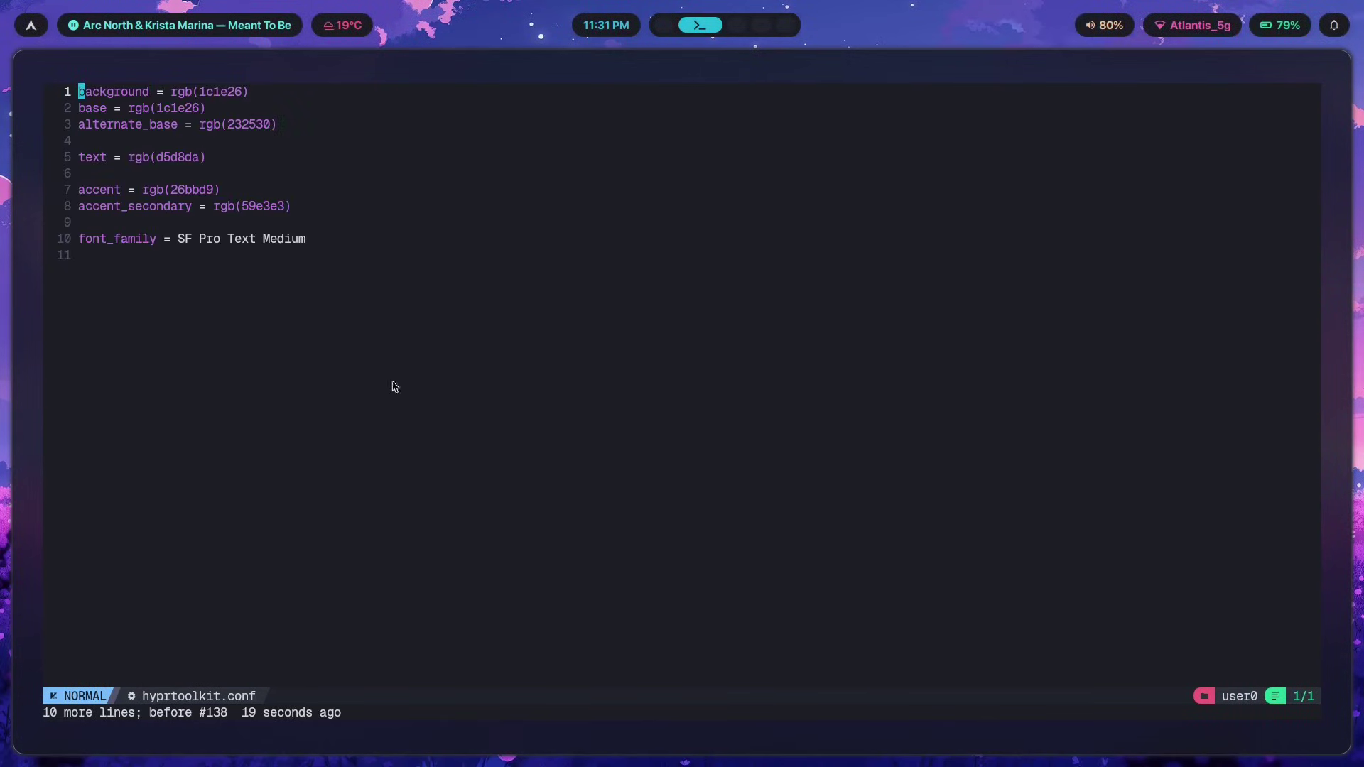
pyautogui.hotkey('shift', 'g')
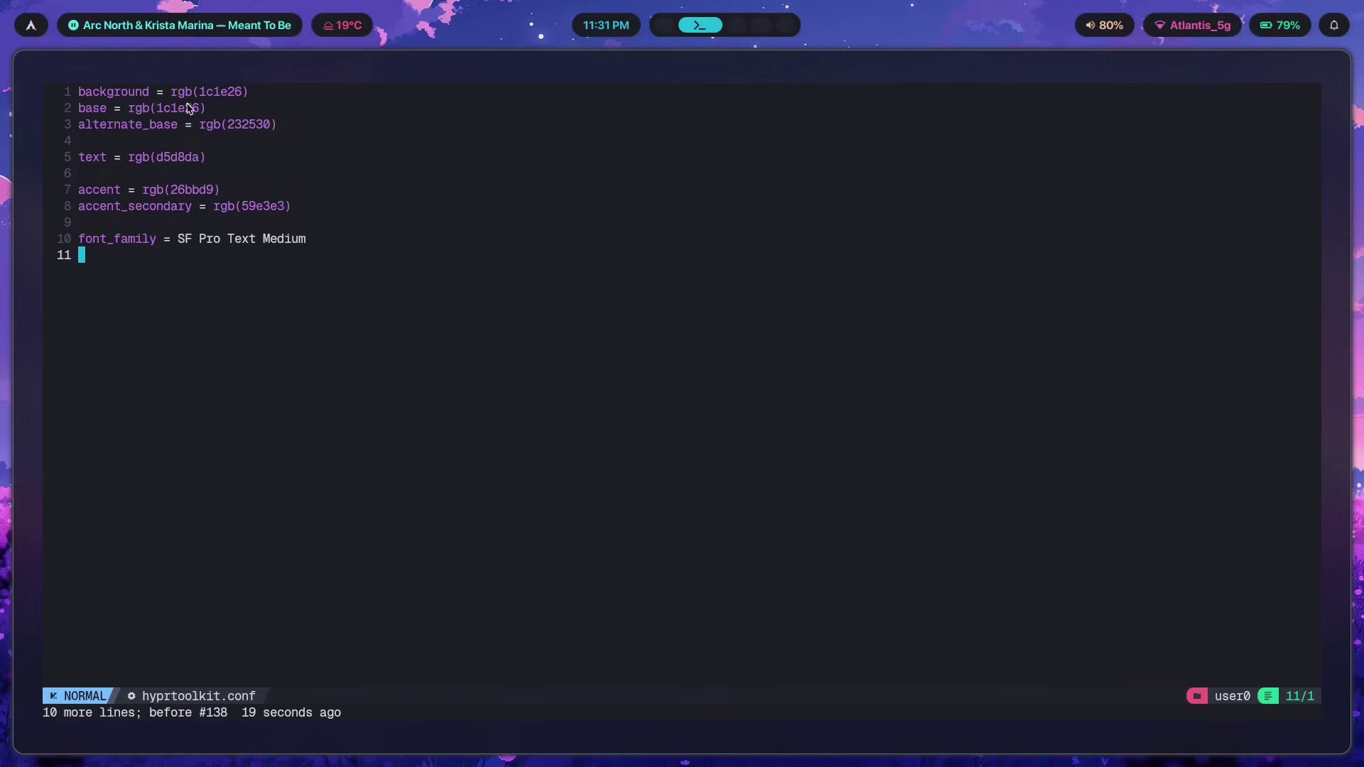
pyautogui.click(243, 95)
pyautogui.click(228, 339)
pyautogui.moveTo(247, 93); pyautogui.dragTo(173, 103)
pyautogui.click(210, 111)
pyautogui.click(277, 338)
# Apply the everforest theme and glance at the wiki workspace before returning to the editor.
pyautogui.press('super+shift+t')
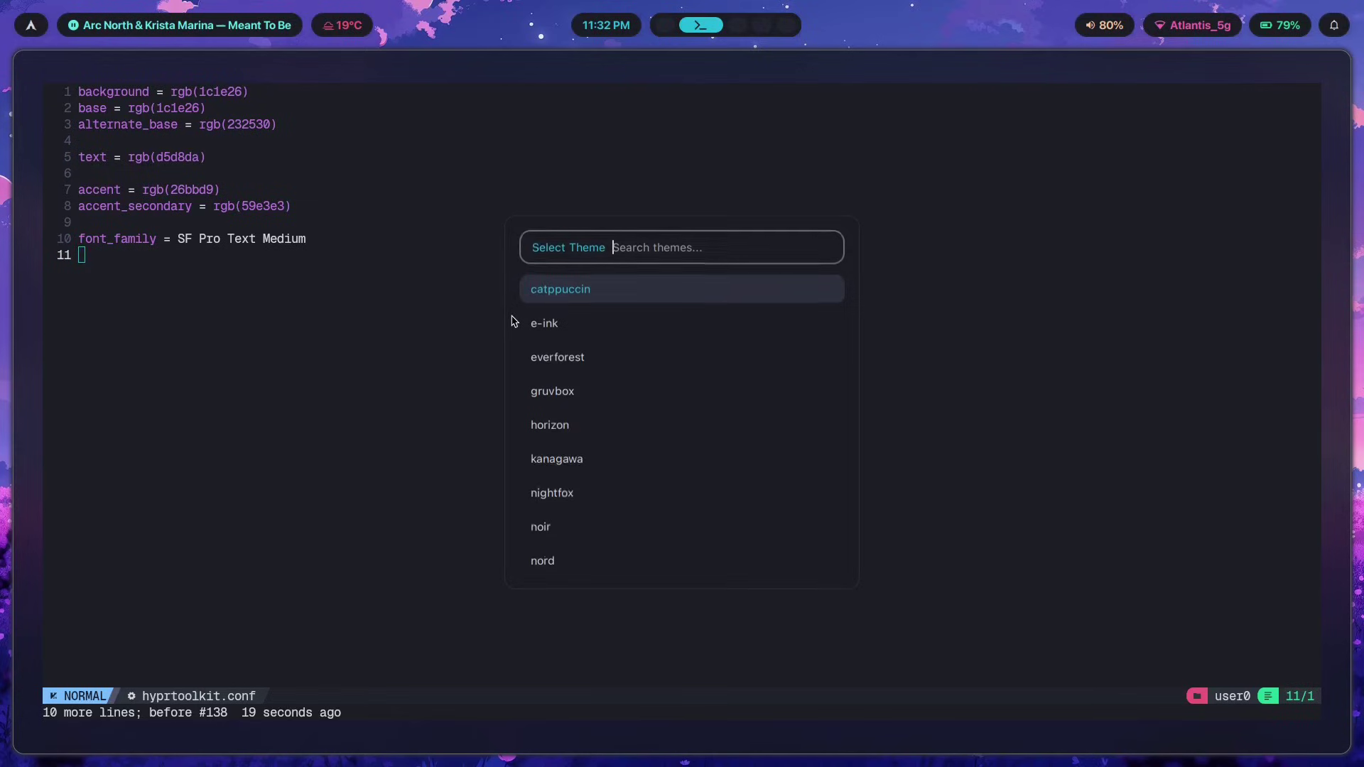
pyautogui.press('Down')
pyautogui.press('Down')
pyautogui.press('Down')
pyautogui.press('Up')
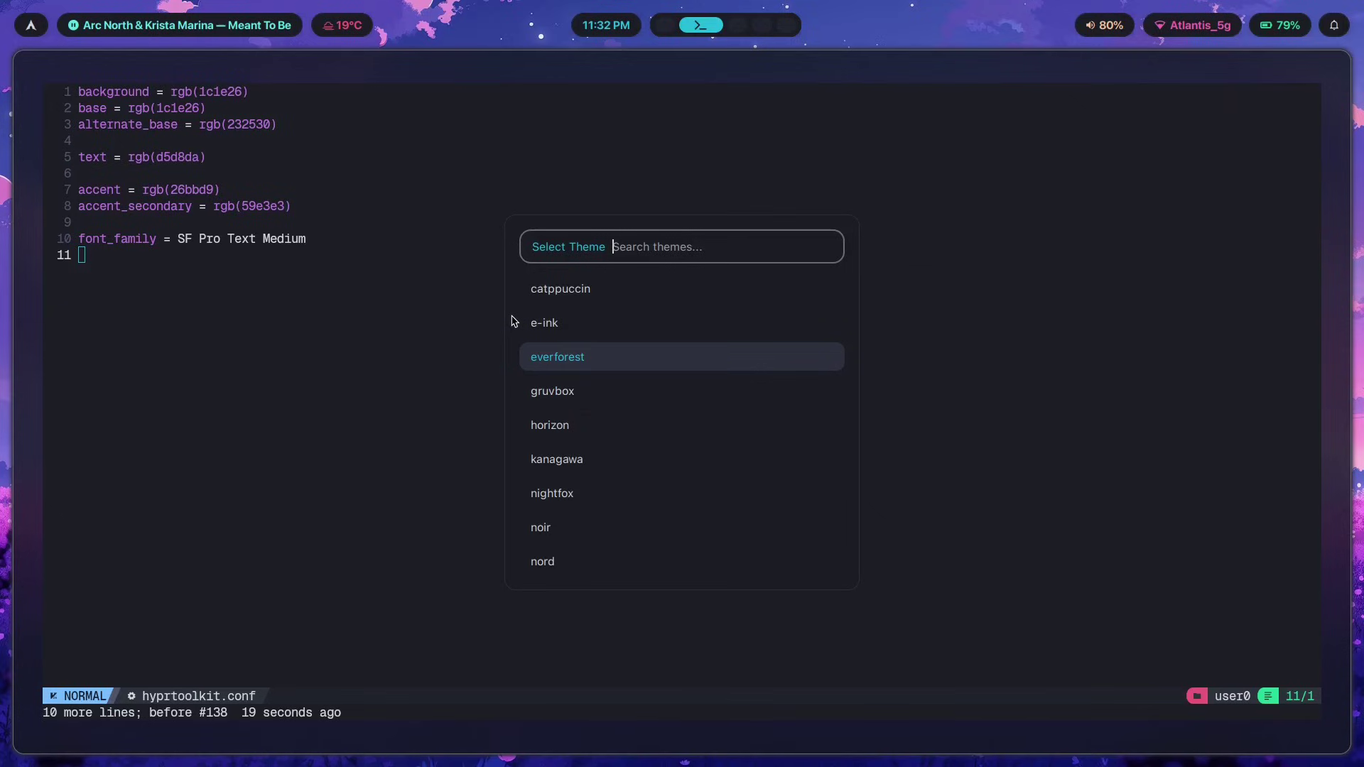
pyautogui.press('Return')
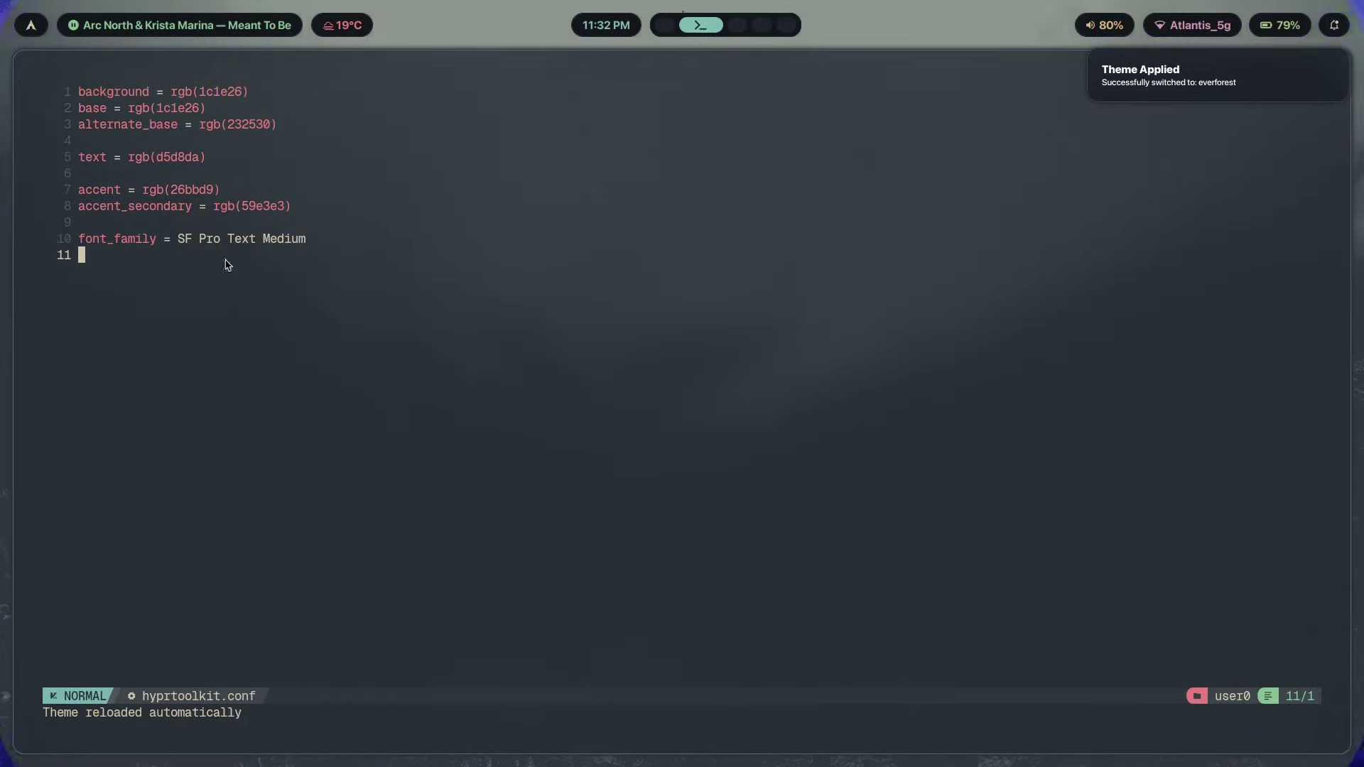
pyautogui.press('super+1')
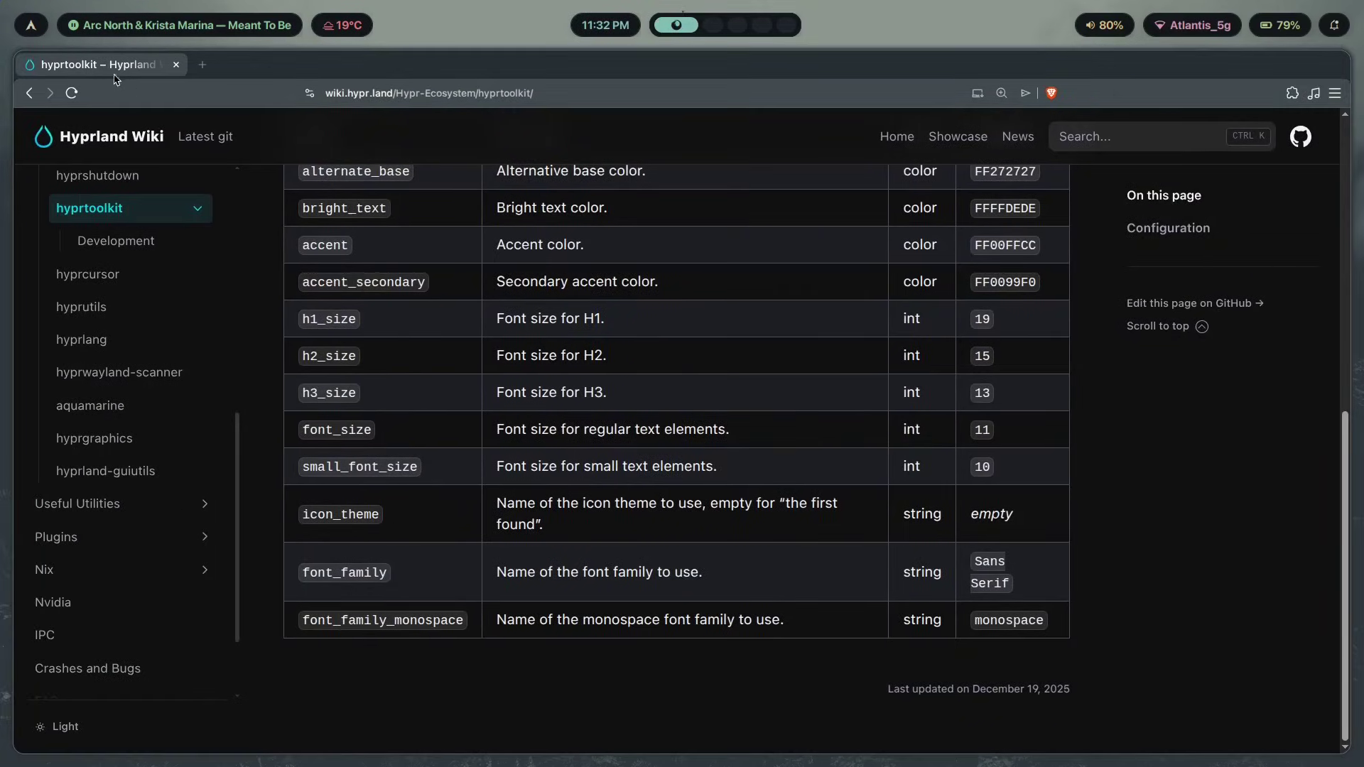
pyautogui.press('super+2')
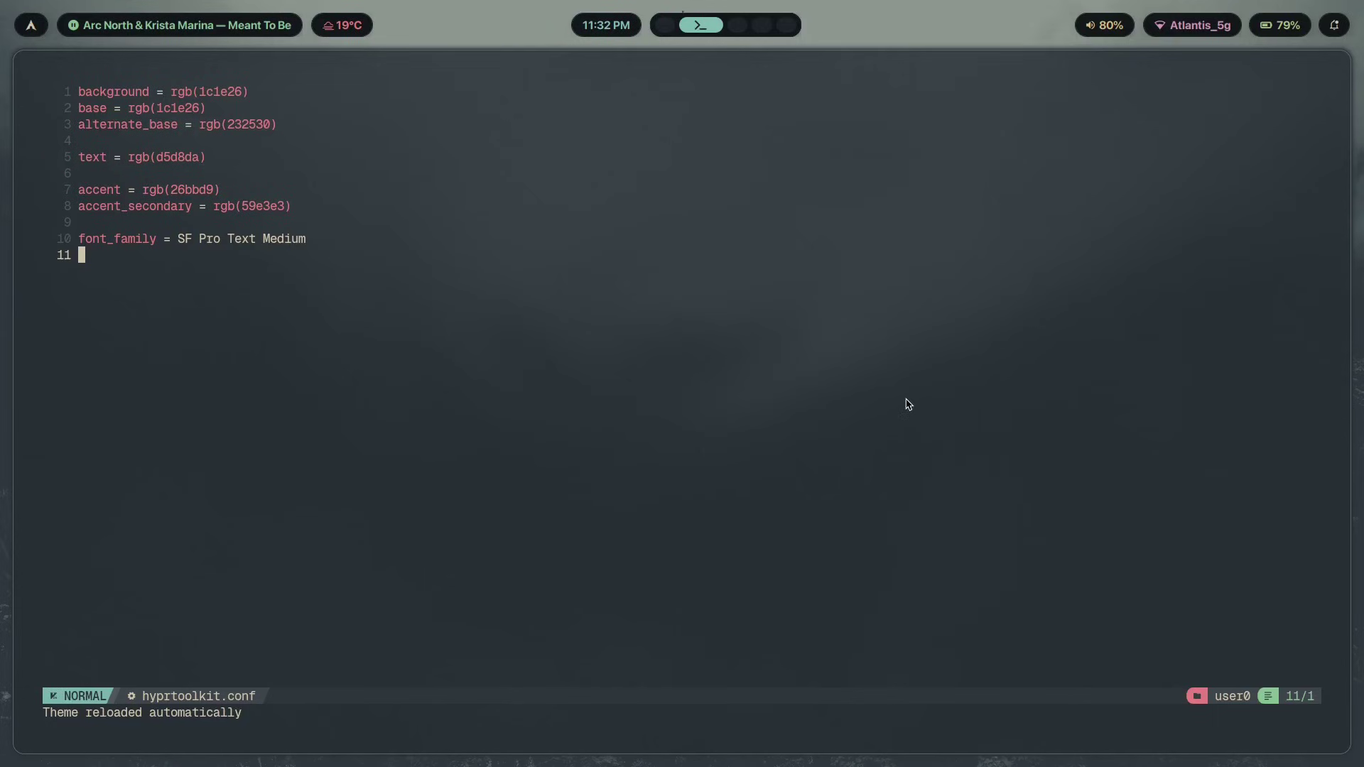
# Launch VSCodium from the app launcher with 'vsc' and hide its file explorer panel.
pyautogui.press('super+space')
pyautogui.write('vsc')
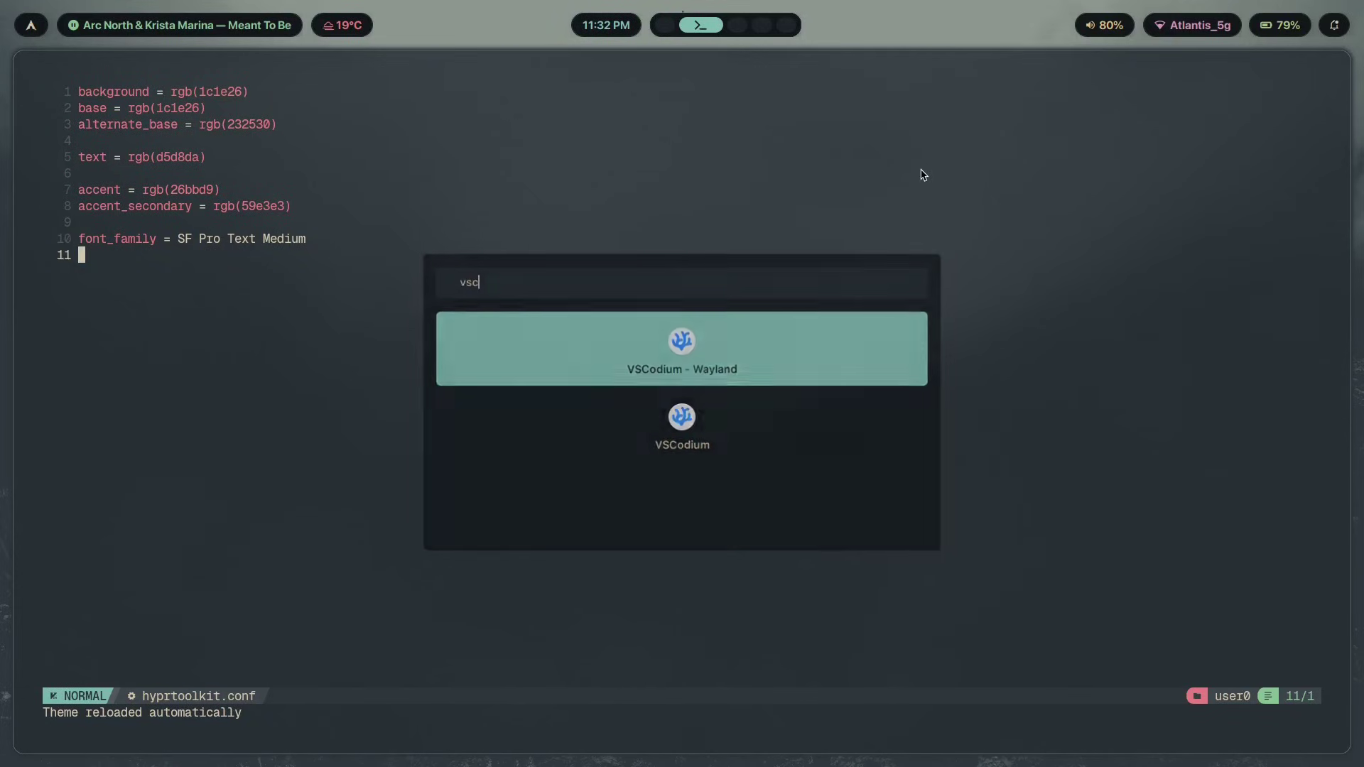
pyautogui.press('Return')
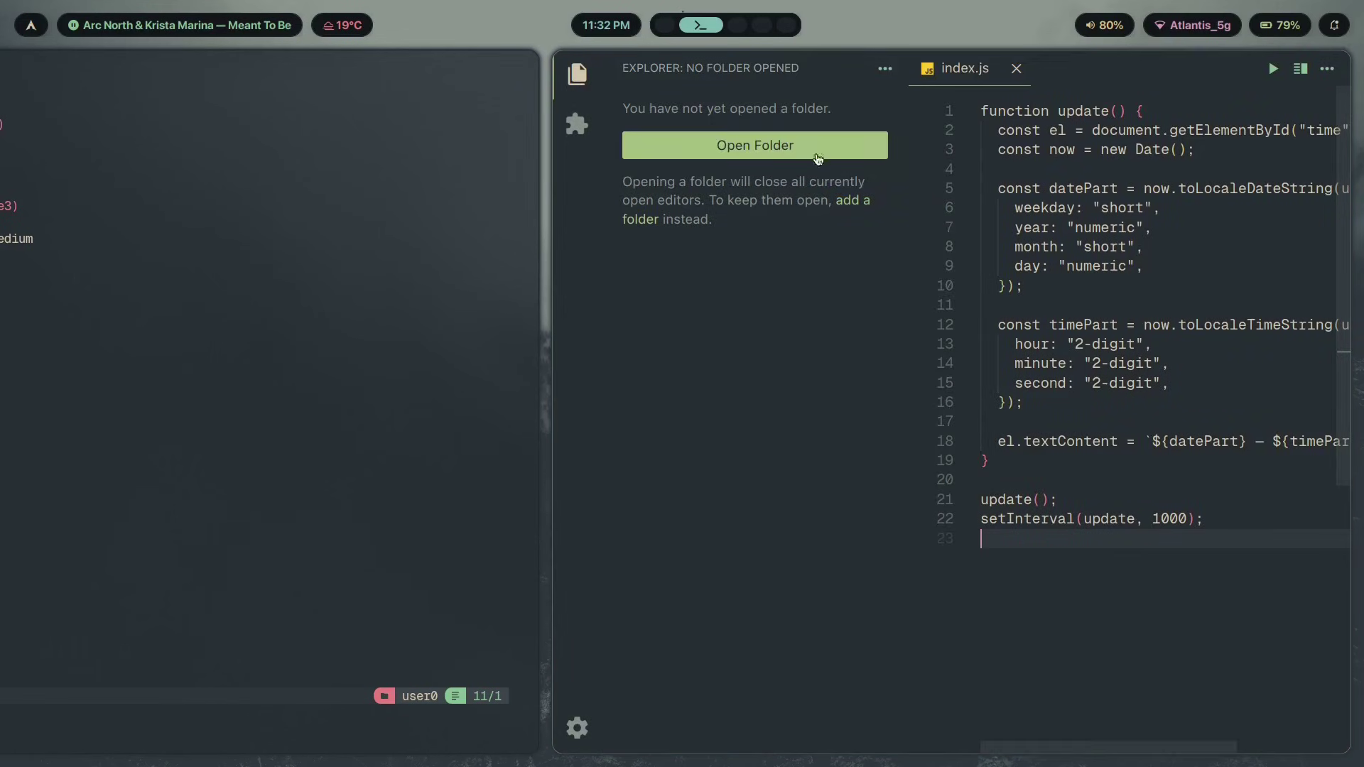
pyautogui.click(577, 75)
pyautogui.moveTo(255, 344)
# Apply the nightfox theme and view it on empty workspace 3.
pyautogui.press('super+t')
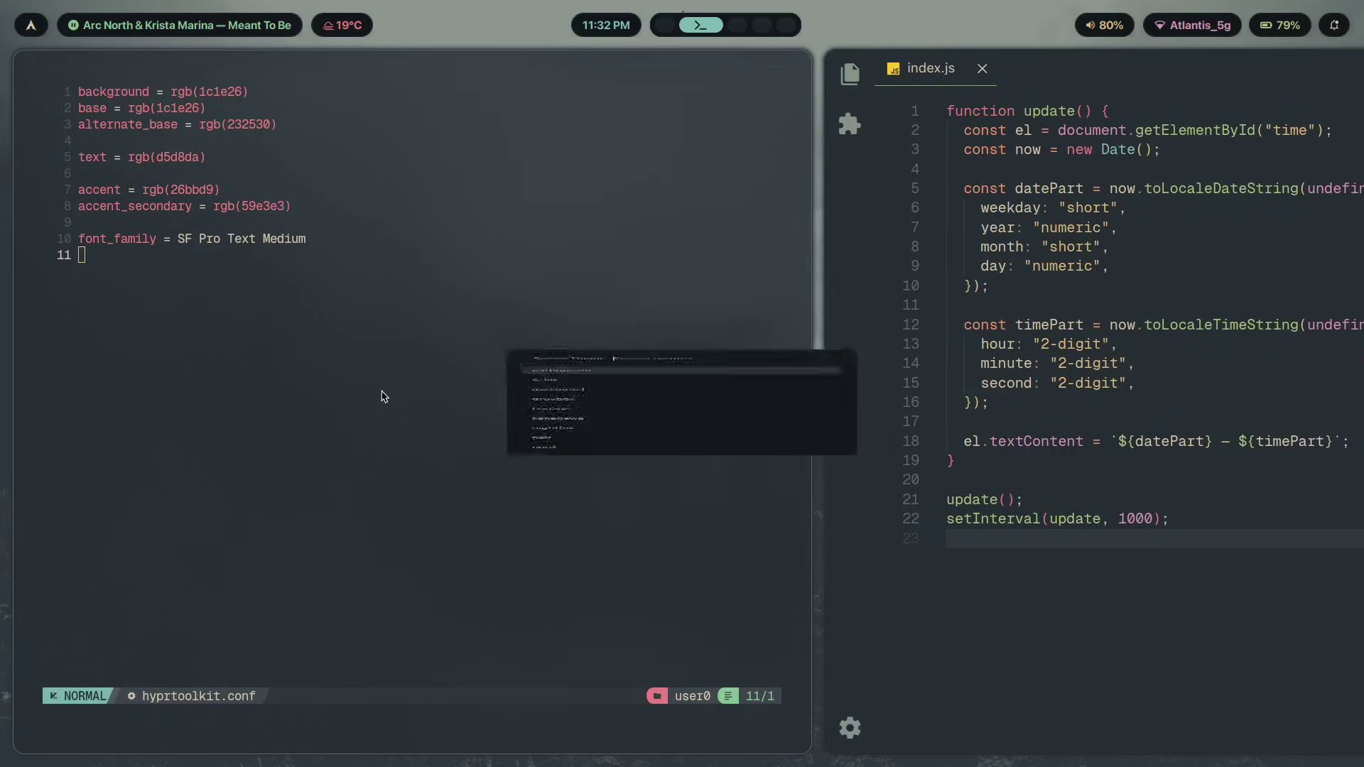
pyautogui.press('Down')
pyautogui.press('Down')
pyautogui.press('Down')
pyautogui.press('Down')
pyautogui.press('Down')
pyautogui.press('Down')
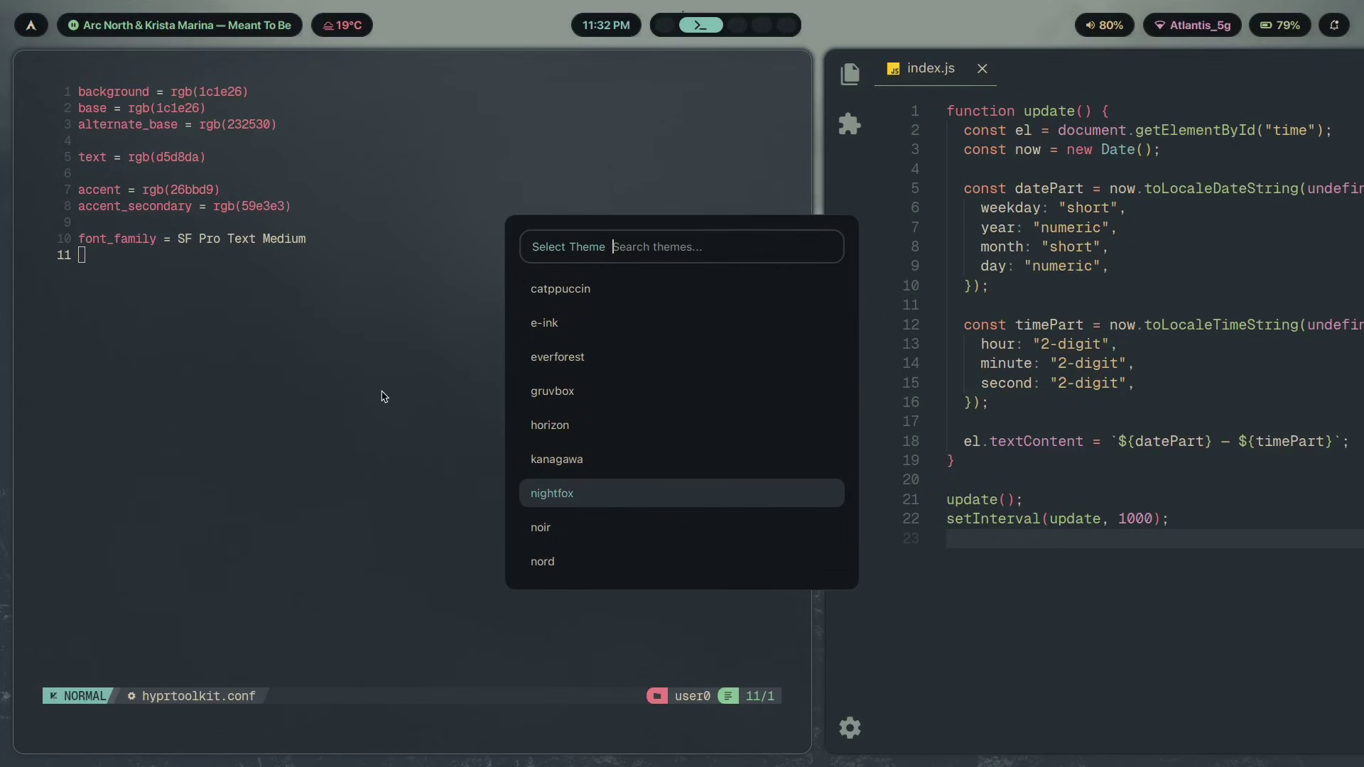
pyautogui.press('Return')
pyautogui.press('super+Right')
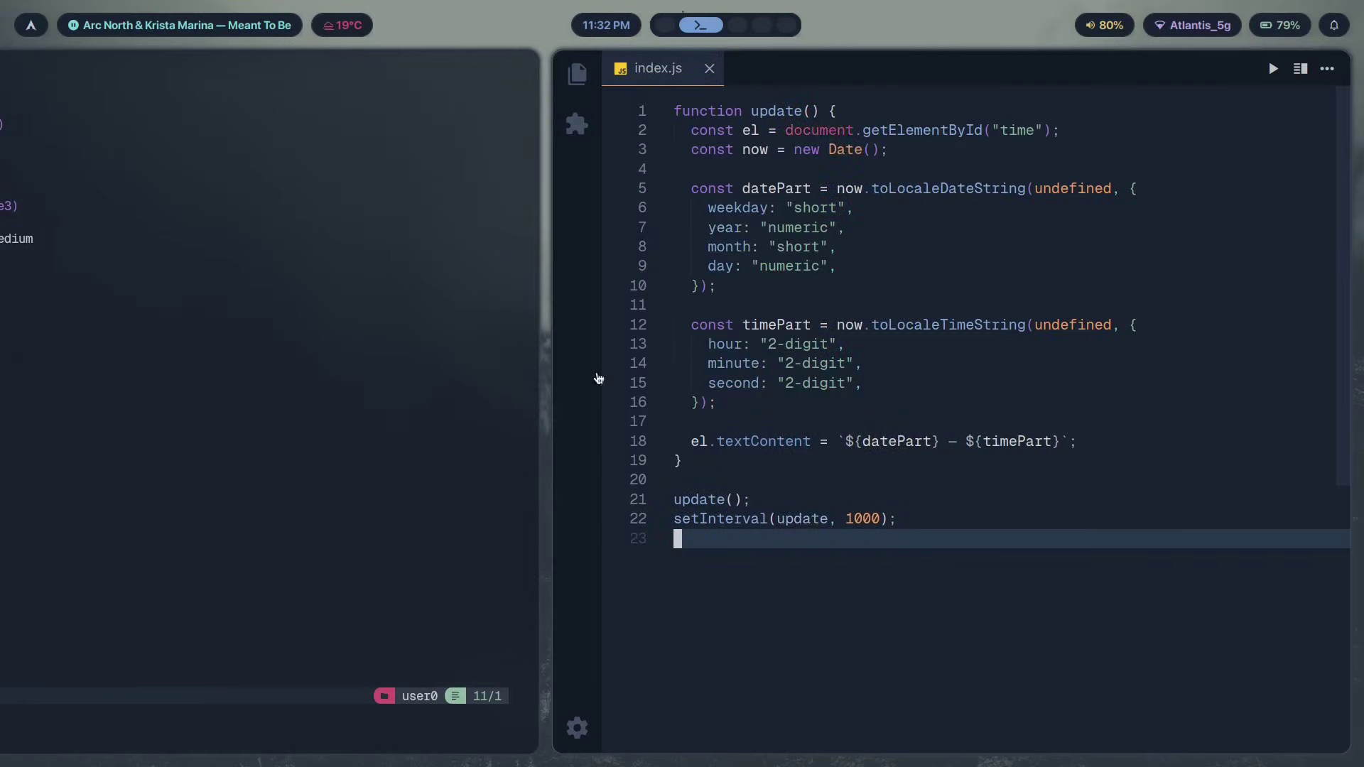
pyautogui.moveTo(387, 384)
pyautogui.press('super+3')
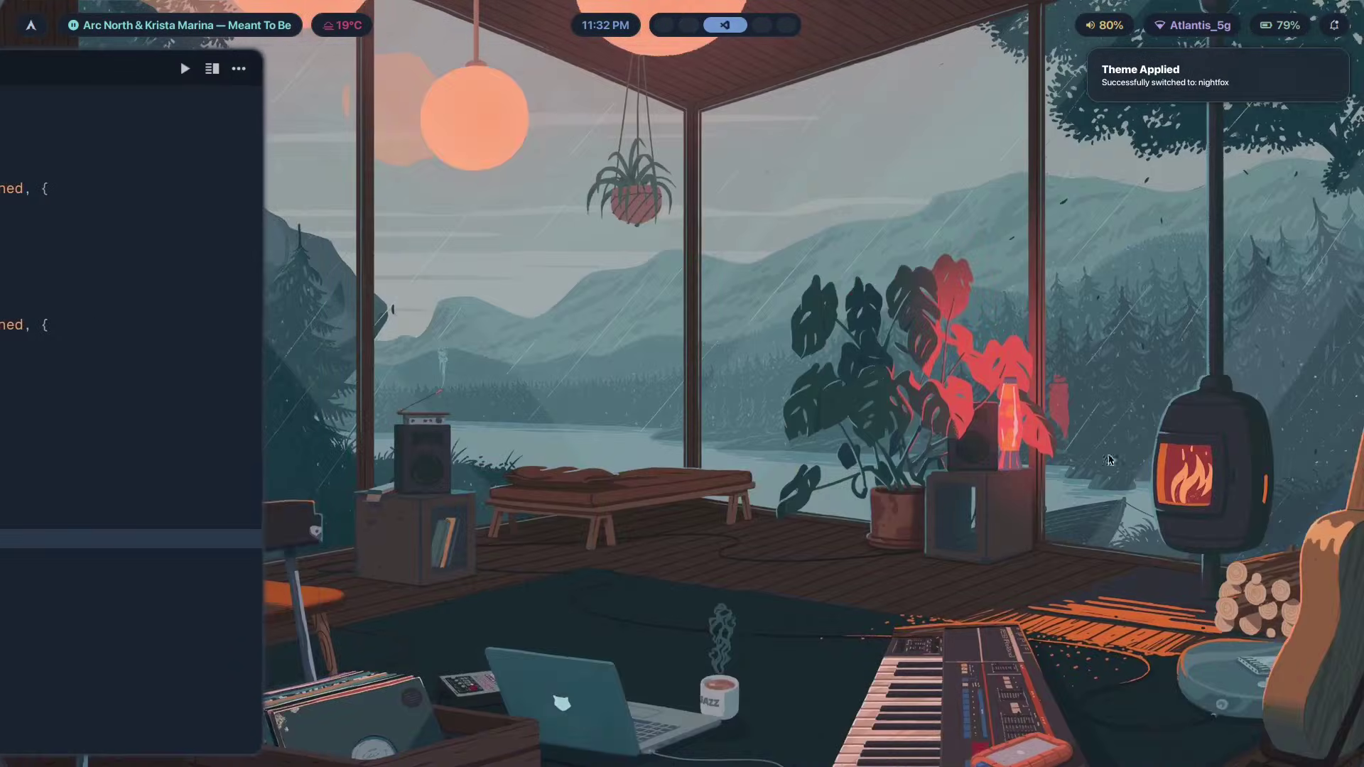
pyautogui.hscroll(-5, 1110, 460)
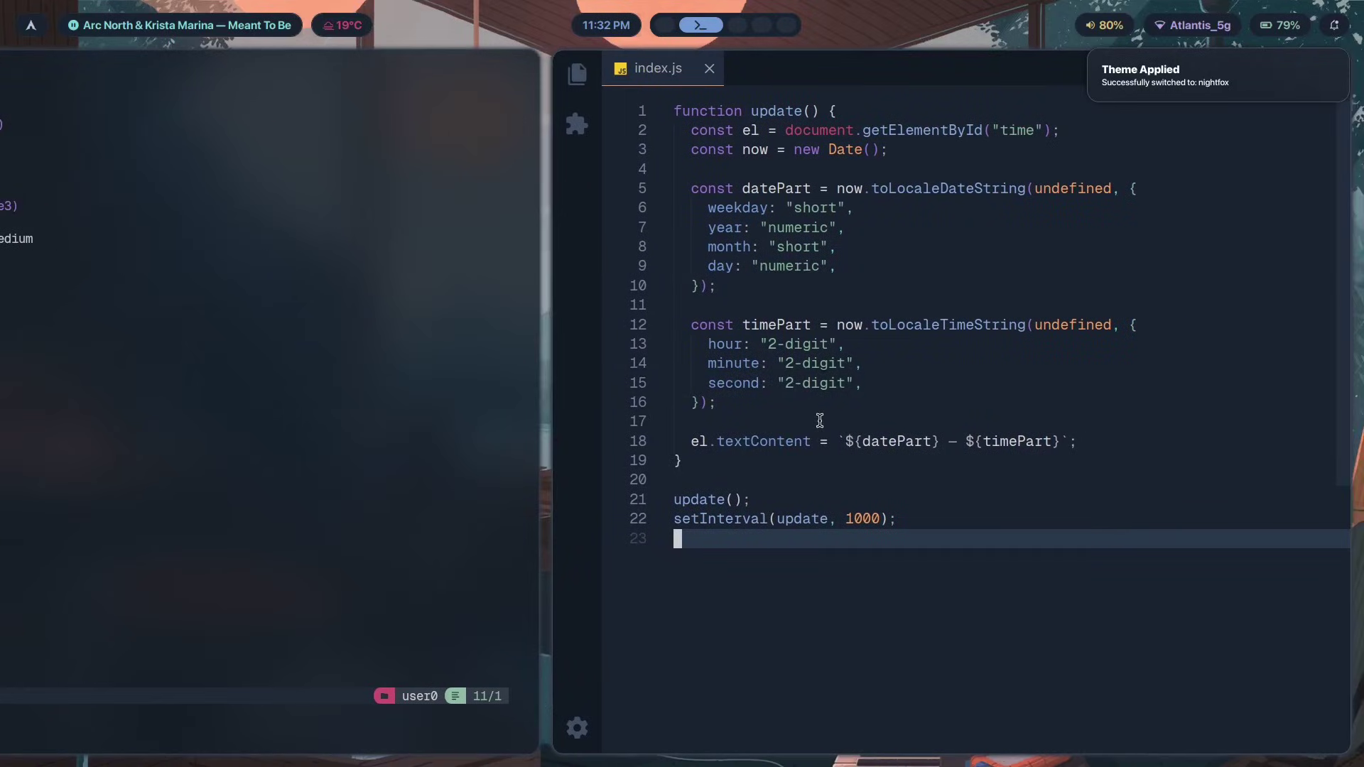
# Apply the tokyo-night theme and set abstract.png as the wallpaper.
pyautogui.press('super+t')
pyautogui.press('Up')
pyautogui.press('Up')
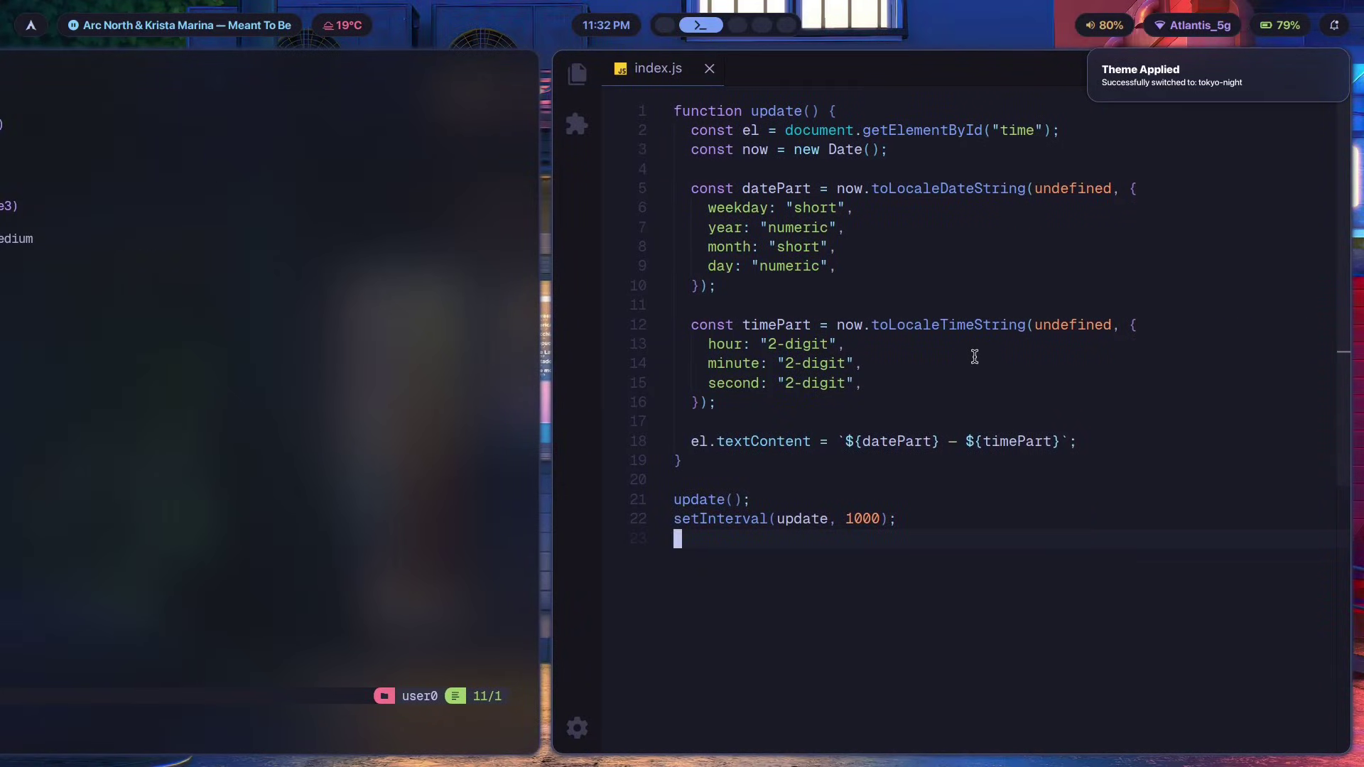
pyautogui.press('super+w')
pyautogui.press('Right')
pyautogui.press('Right')
pyautogui.press('Left')
pyautogui.press('Left')
pyautogui.press('Right')
pyautogui.press('Left')
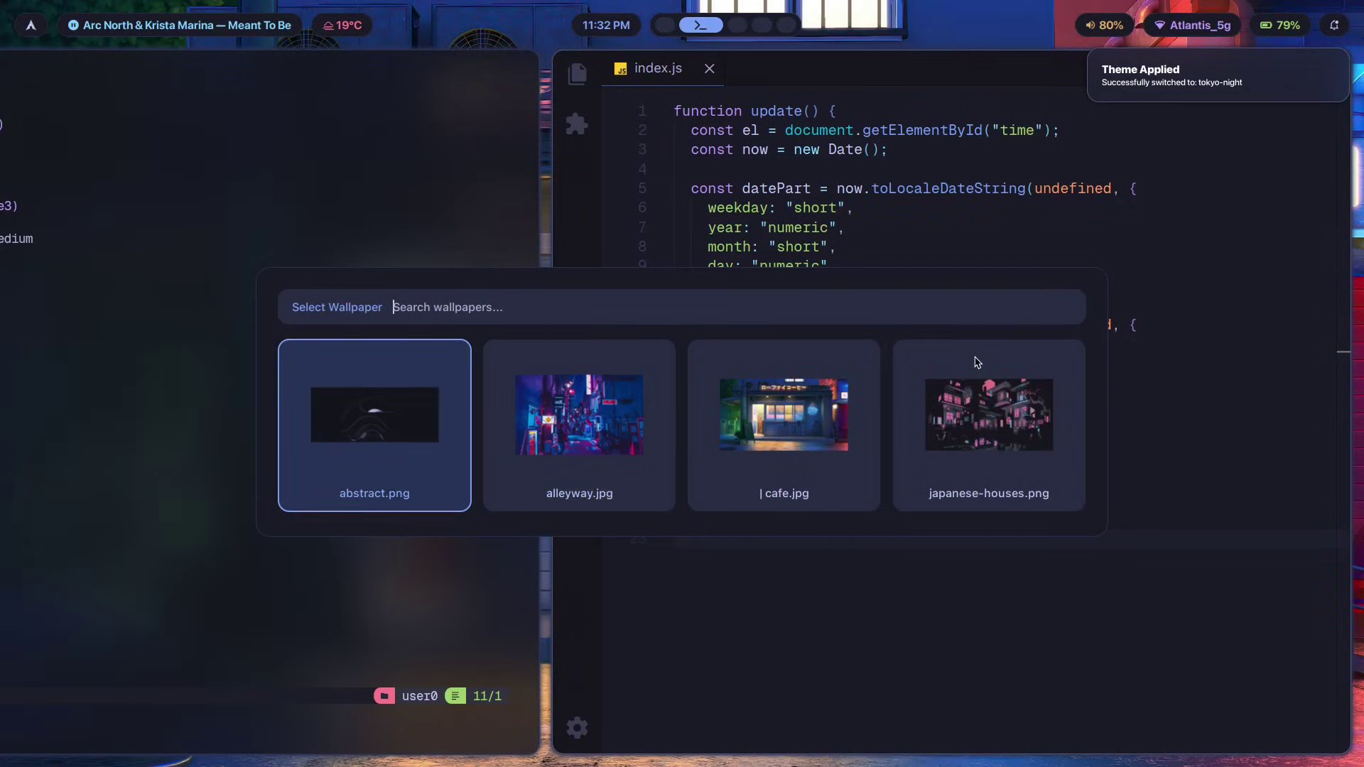
pyautogui.press('Return')
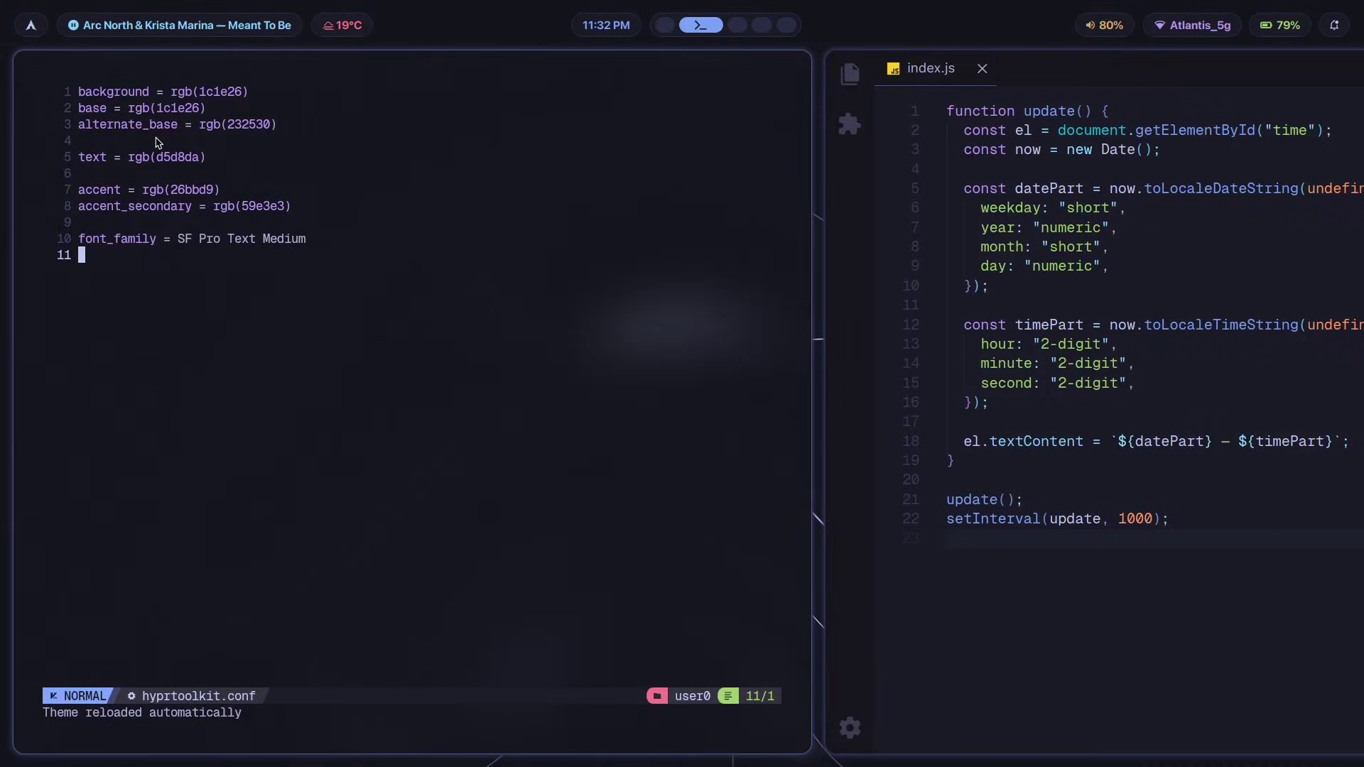
# Kill the VSCodium window, peek at workspaces 3 and 2, then go to the Gumroad workspace 5.
pyautogui.press('super+q')
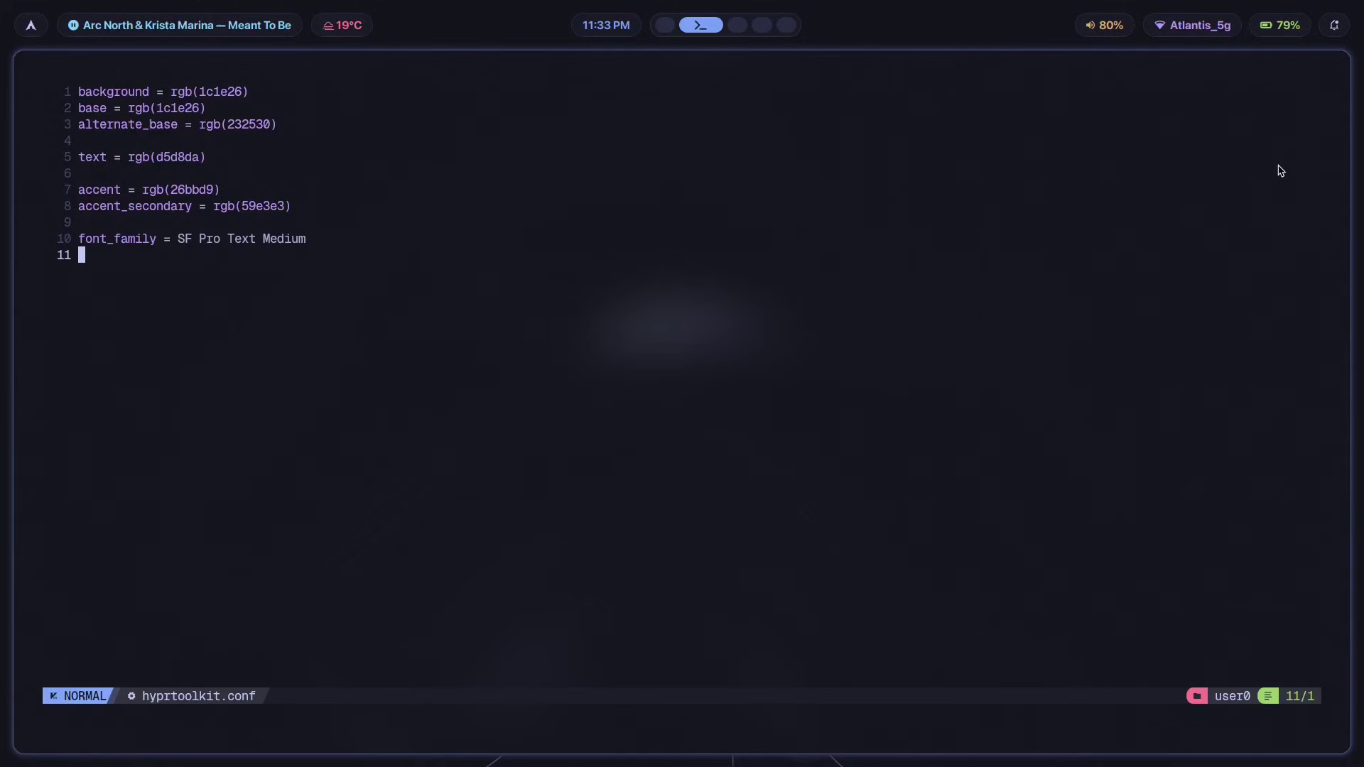
pyautogui.press('super+3')
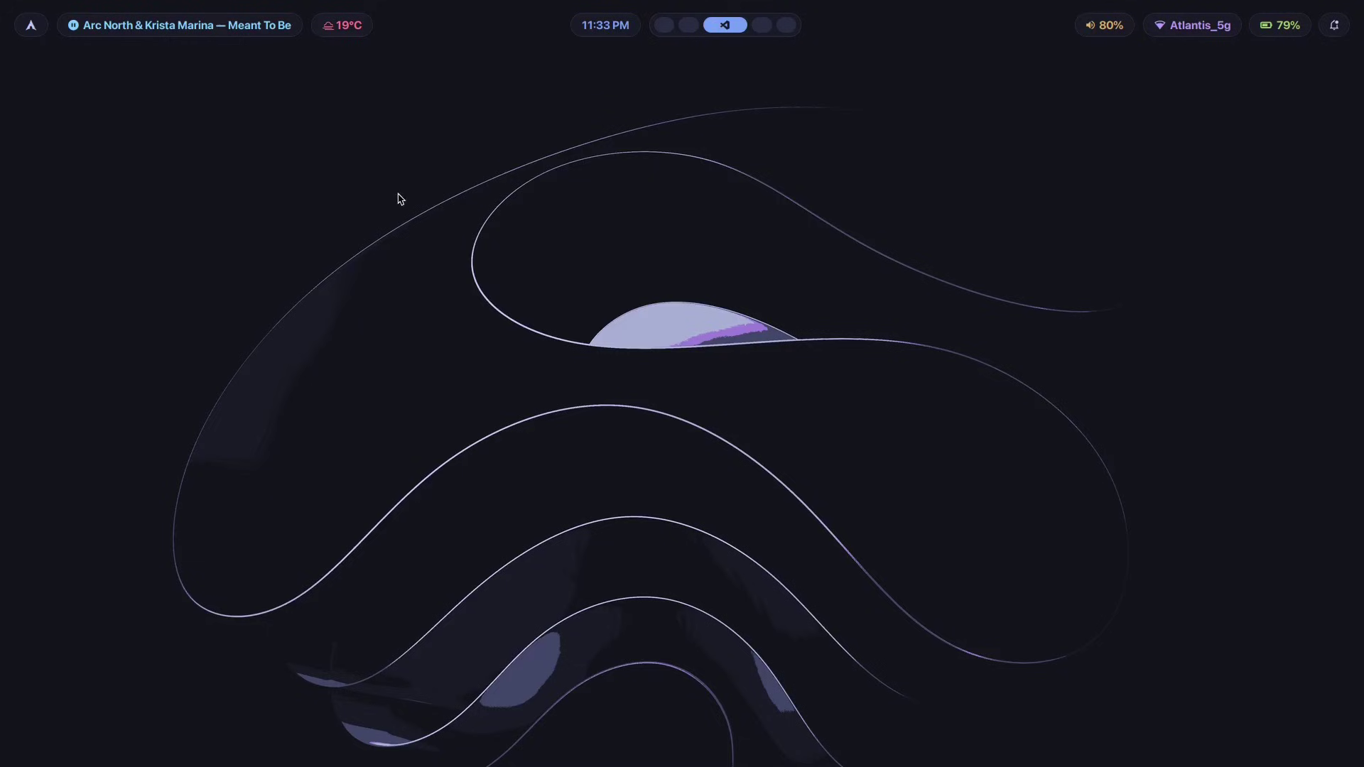
pyautogui.press('super+2')
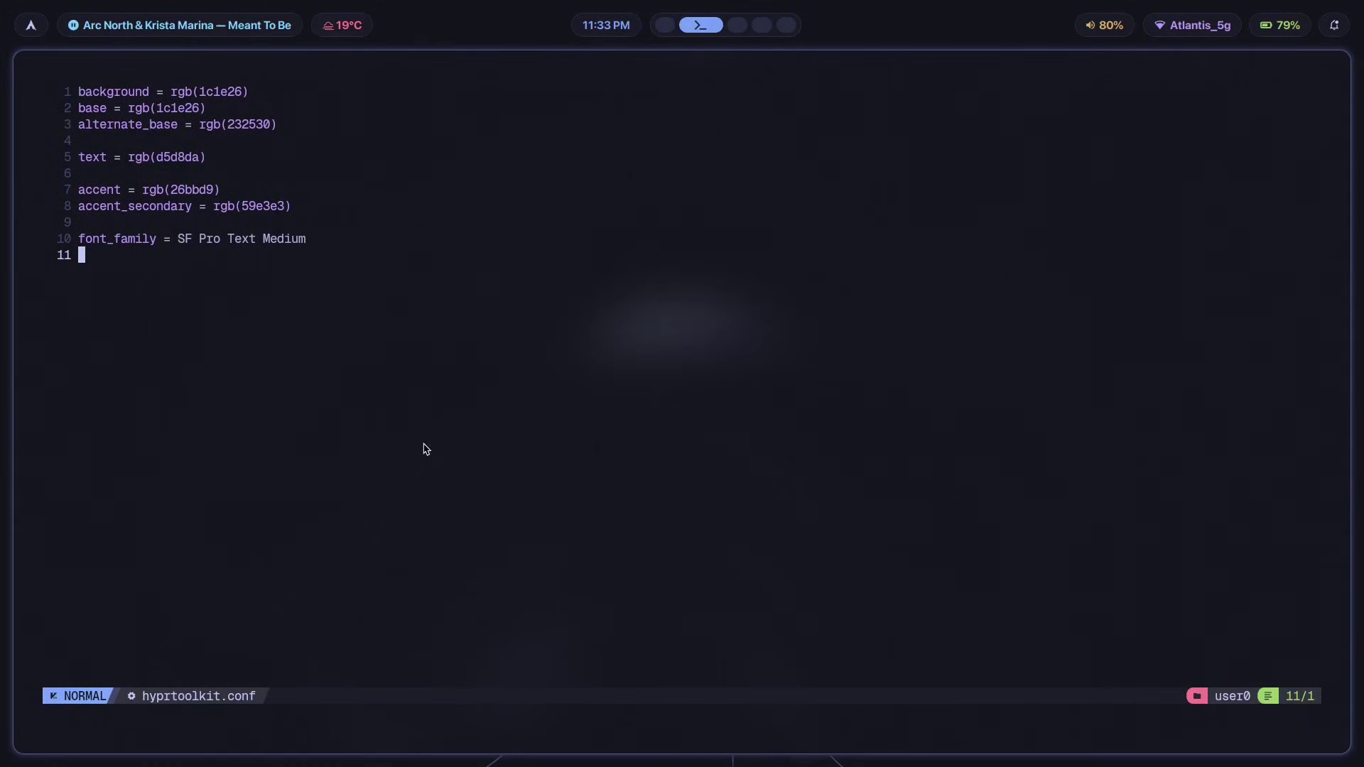
pyautogui.press('super+5')
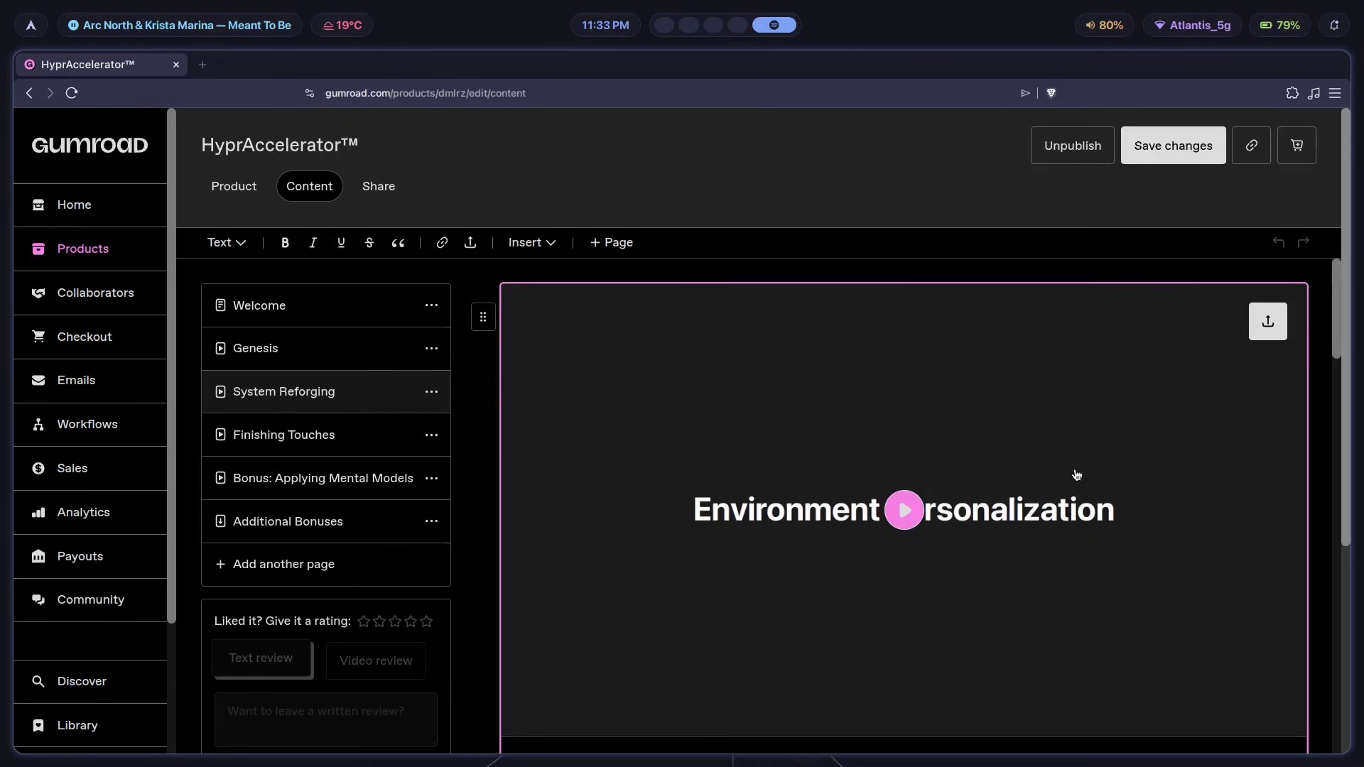
# Scroll the HyprAccelerator Content tab past Alchemical Colors and Fonts and Desktop Dynamism to Theme Switchers.
pyautogui.scroll(-15, 870, 392)
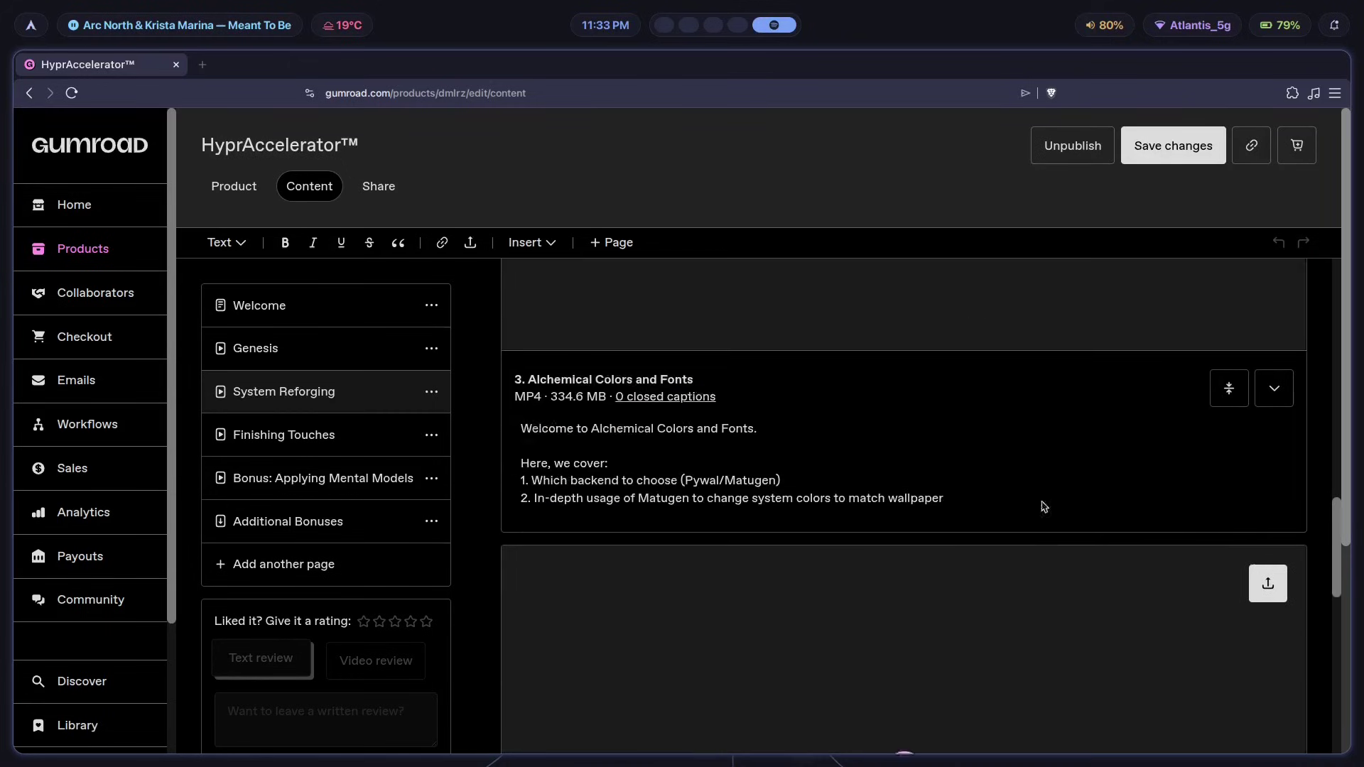
pyautogui.scroll(-5, 1081, 508)
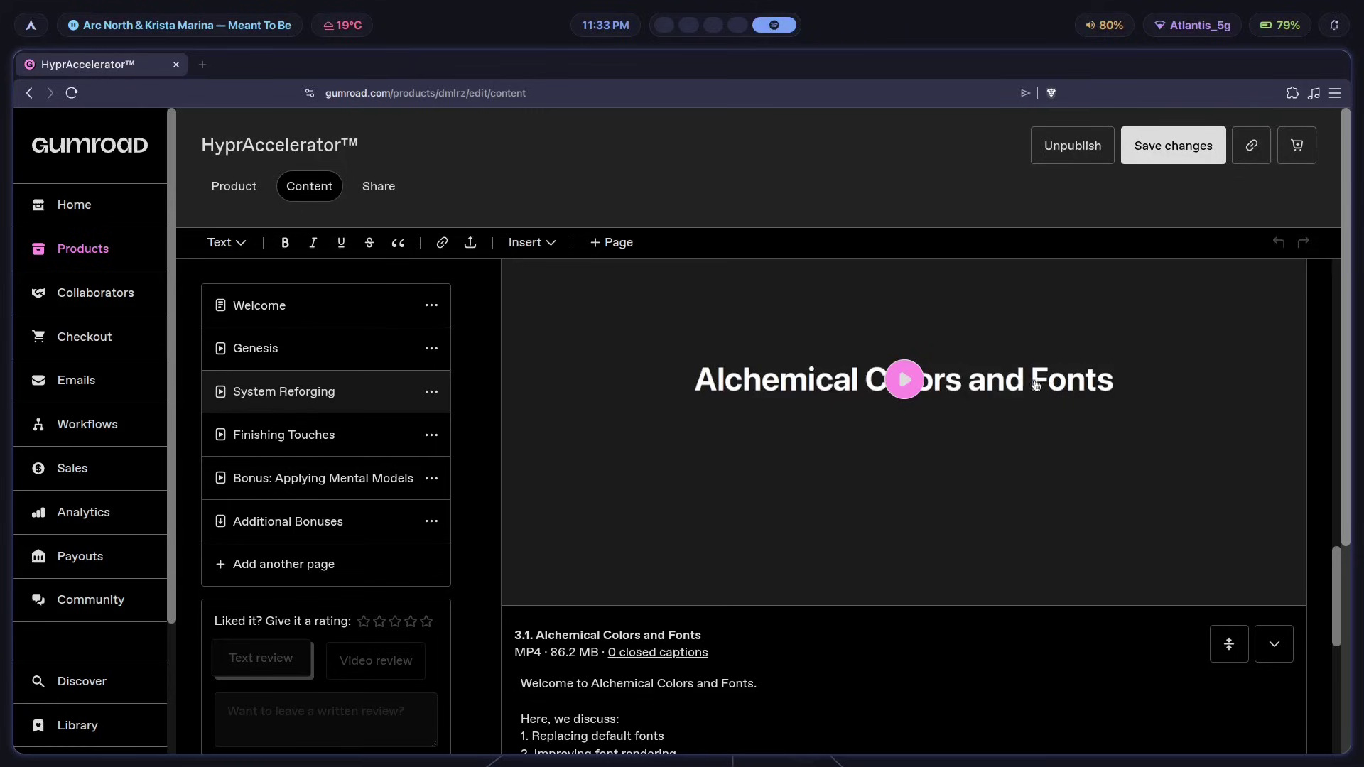
pyautogui.scroll(-10, 714, 330)
pyautogui.scroll(-10, 845, 442)
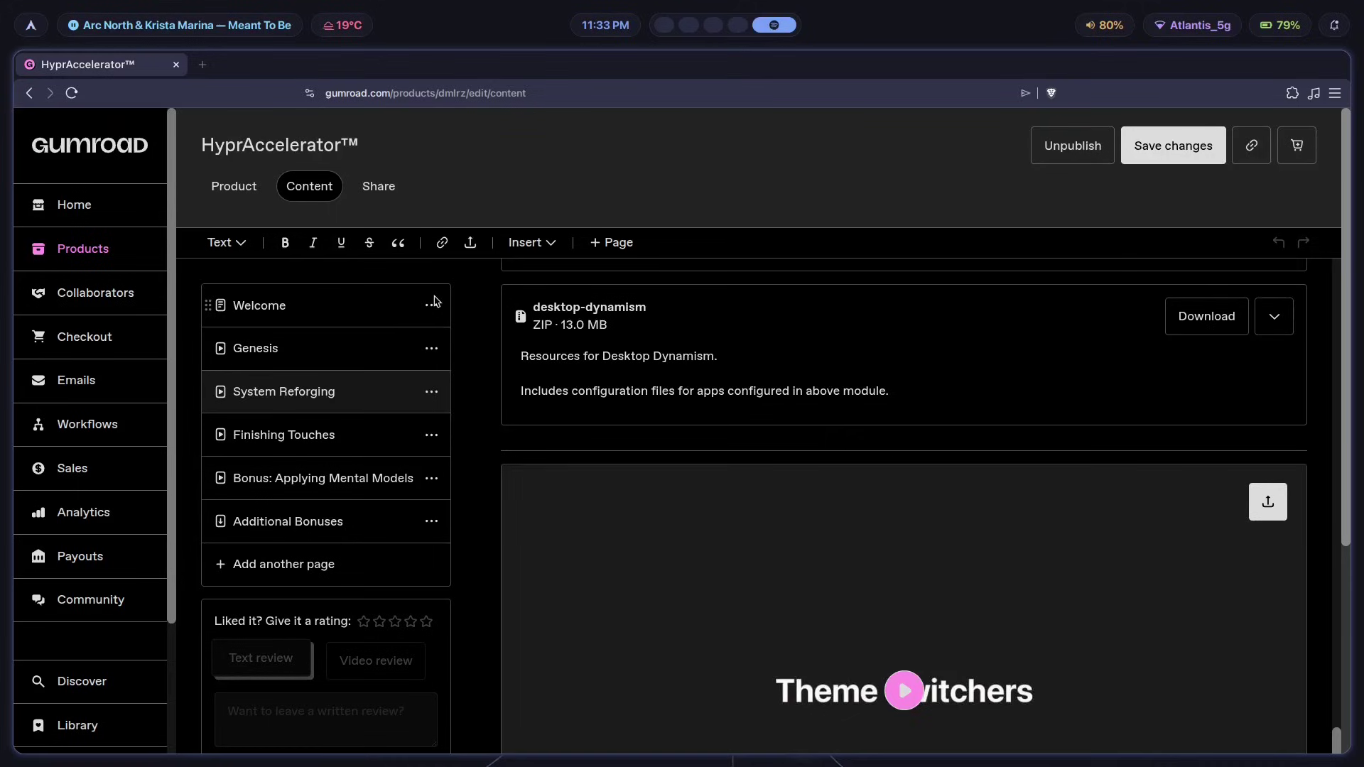
pyautogui.scroll(-4, 711, 305)
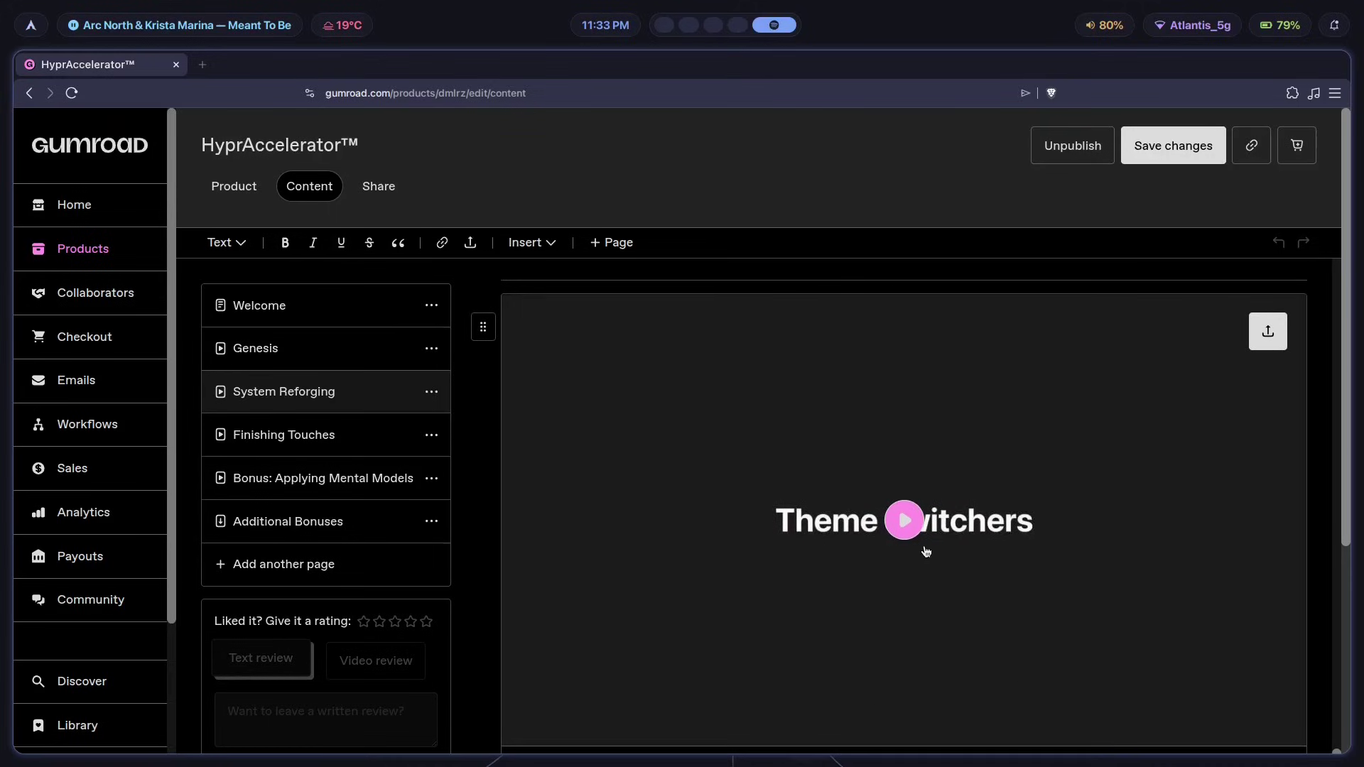
# Start the Theme Switchers video, opening and dismissing the theme picker without changing theme.
pyautogui.scroll(-1, 911, 444)
pyautogui.click(905, 352)
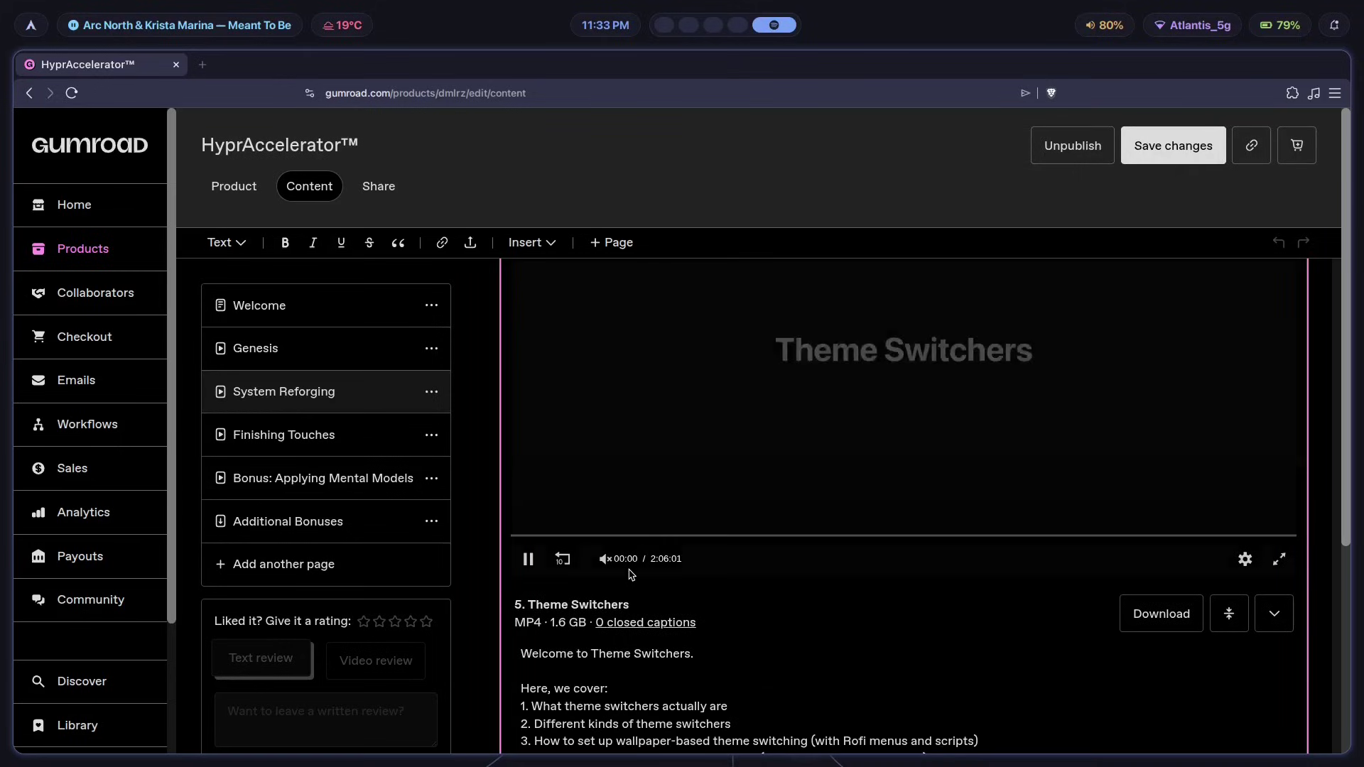
pyautogui.scroll(-1, 922, 505)
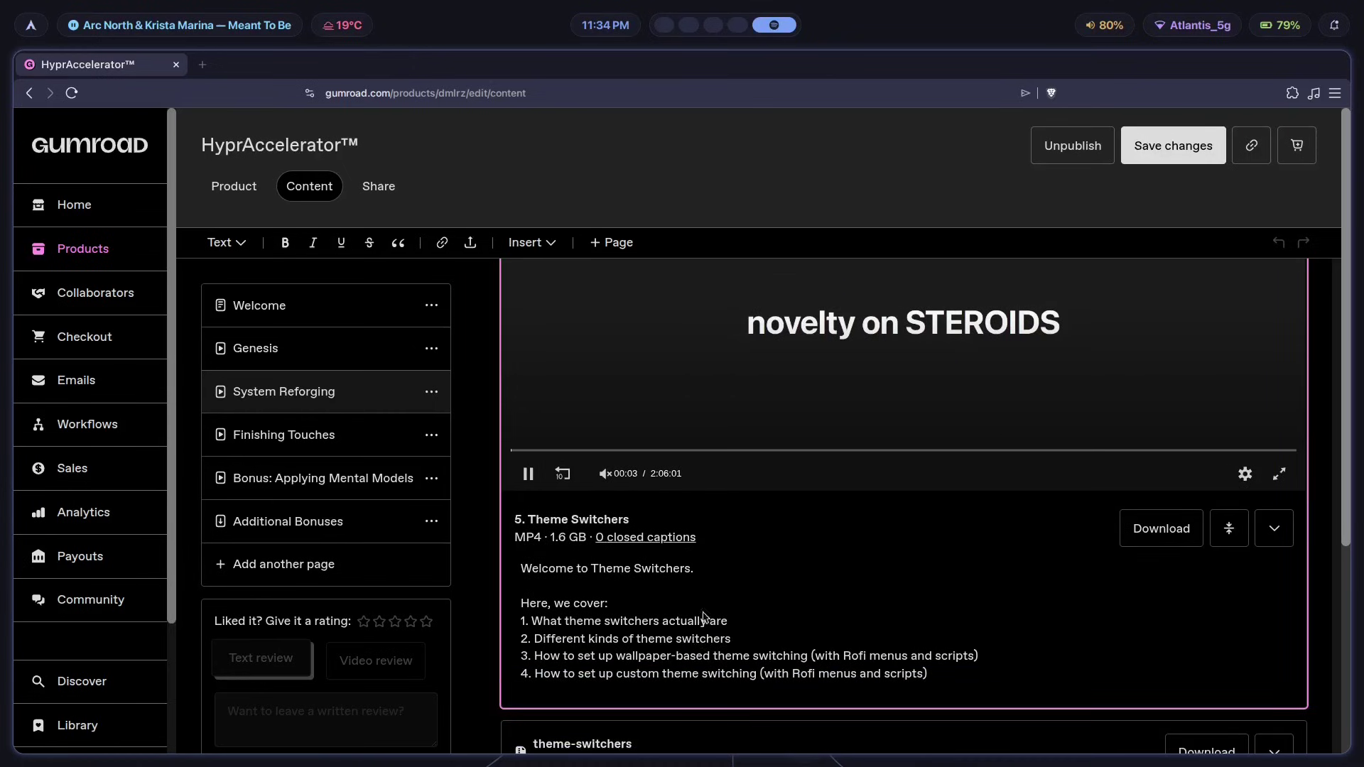
pyautogui.press('super+shift+t')
pyautogui.scroll(-12, 633, 348)
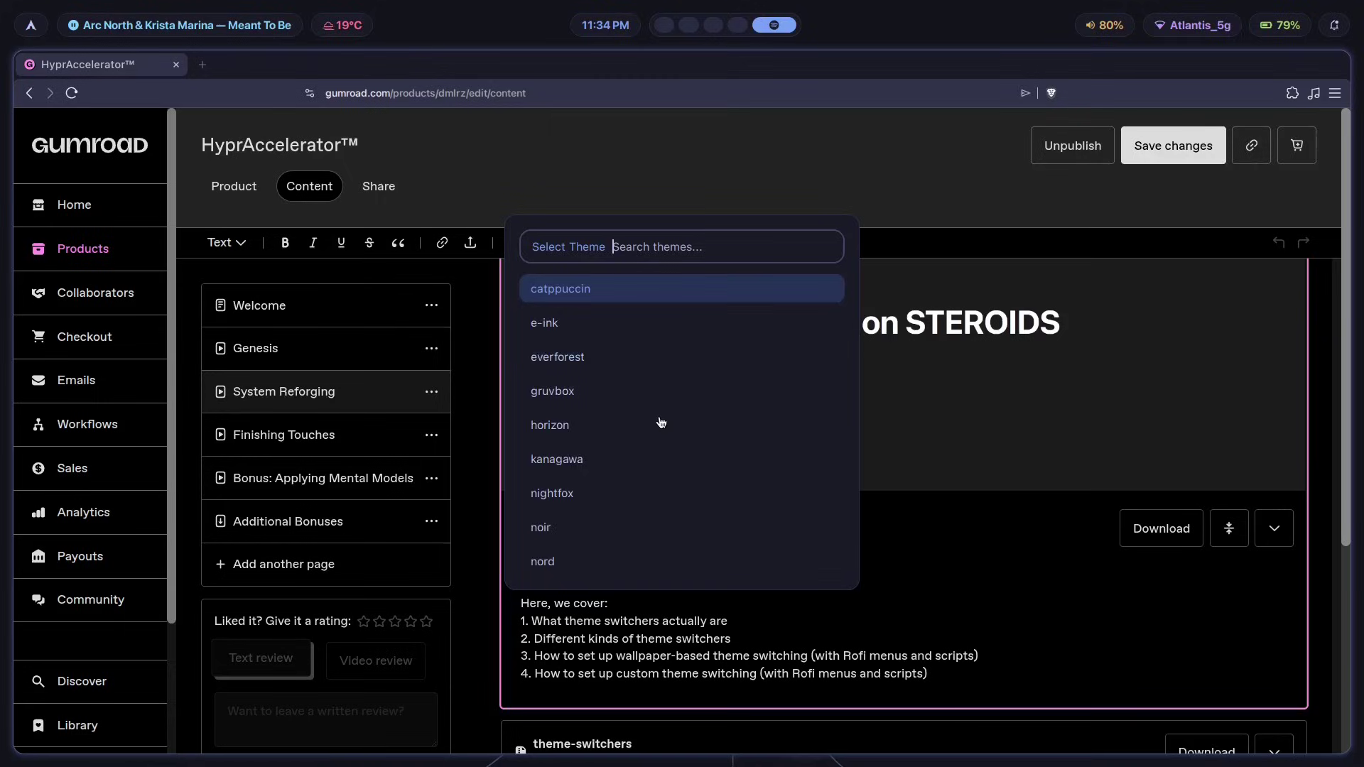
pyautogui.scroll(-4, 661, 422)
pyautogui.press('Escape')
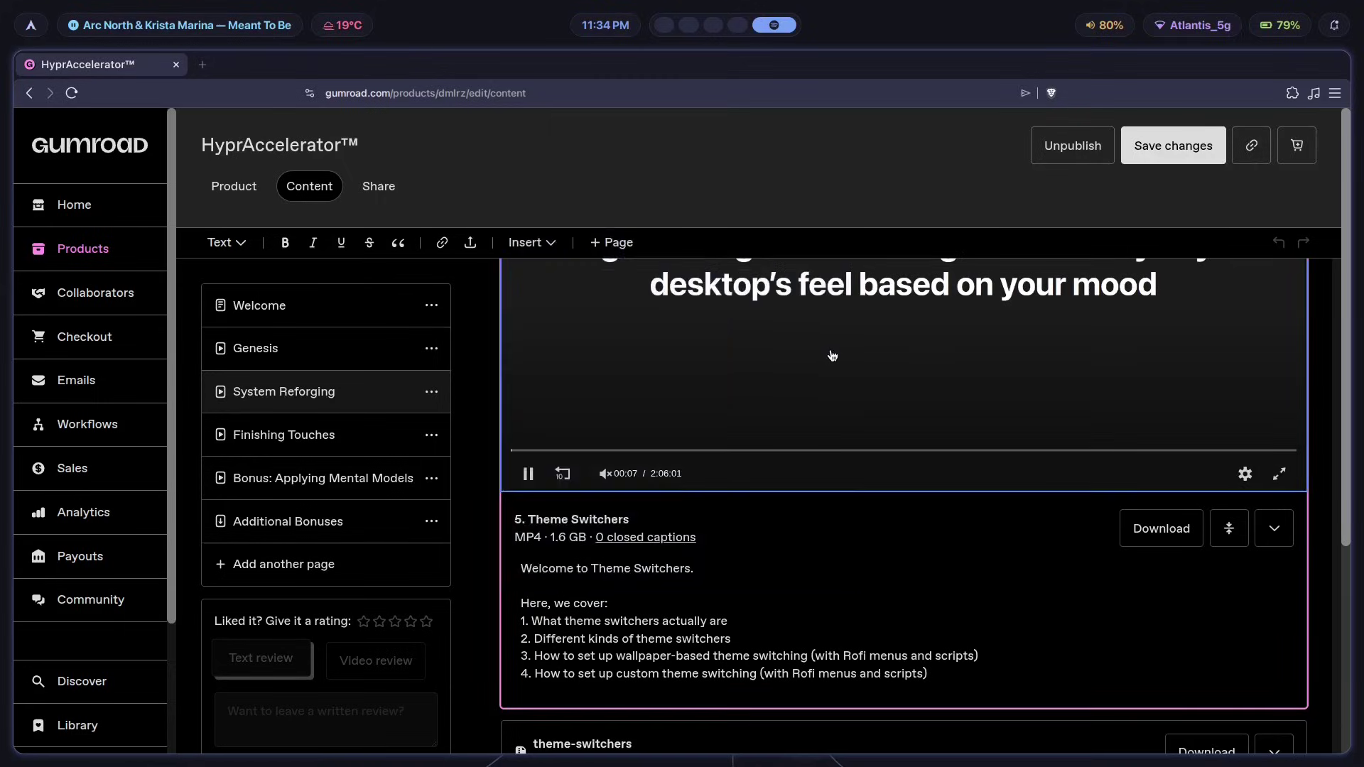
pyautogui.press('super+4')
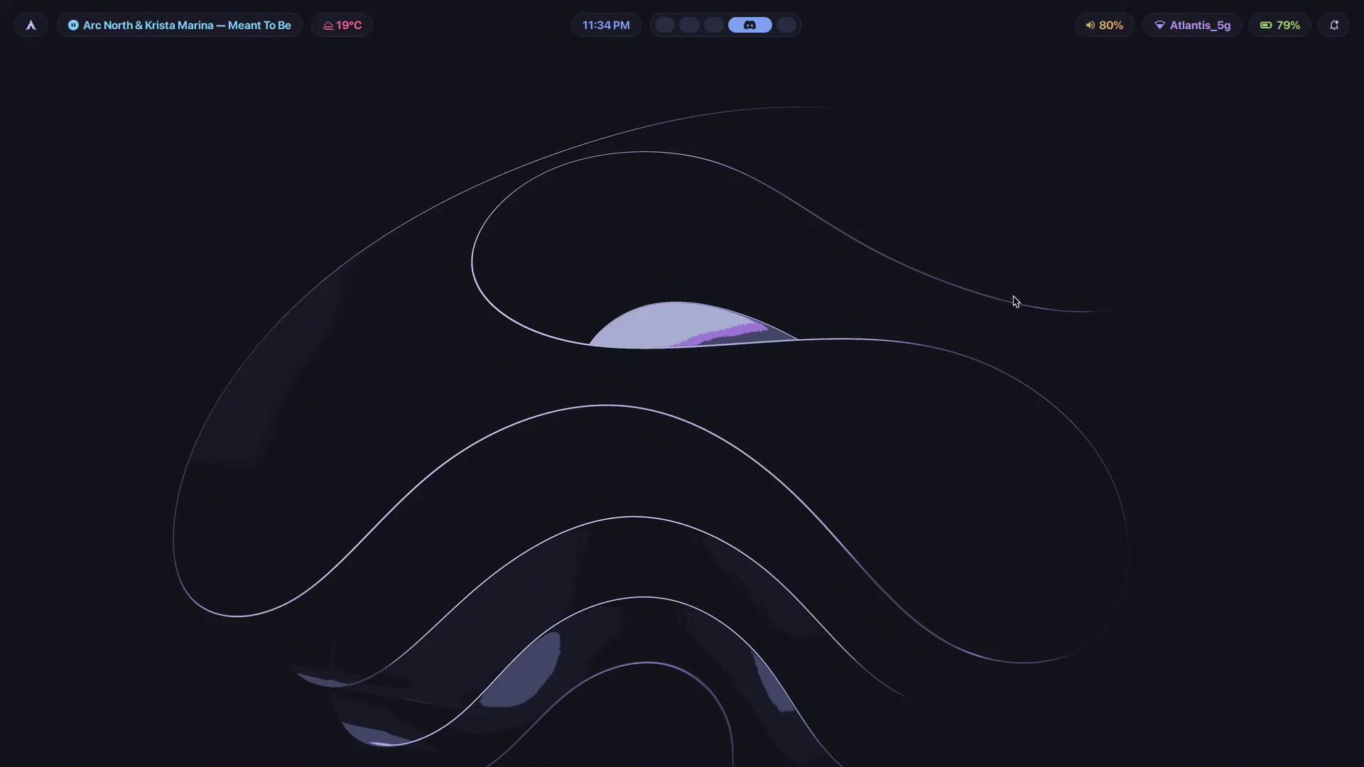
pyautogui.press('super+5')
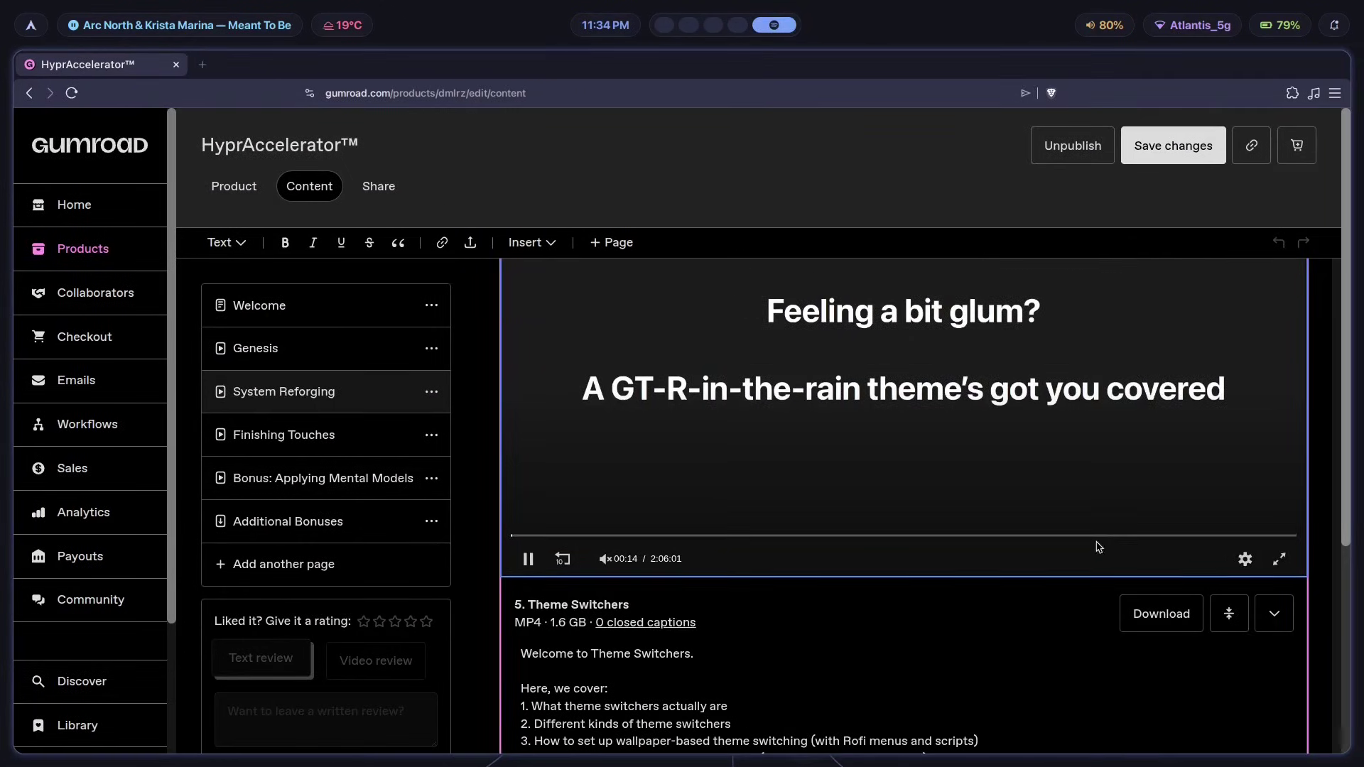
# Seek the video to about 1:43 and the apply-theme script part, pause it, then return to Neovim.
pyautogui.click(1156, 535)
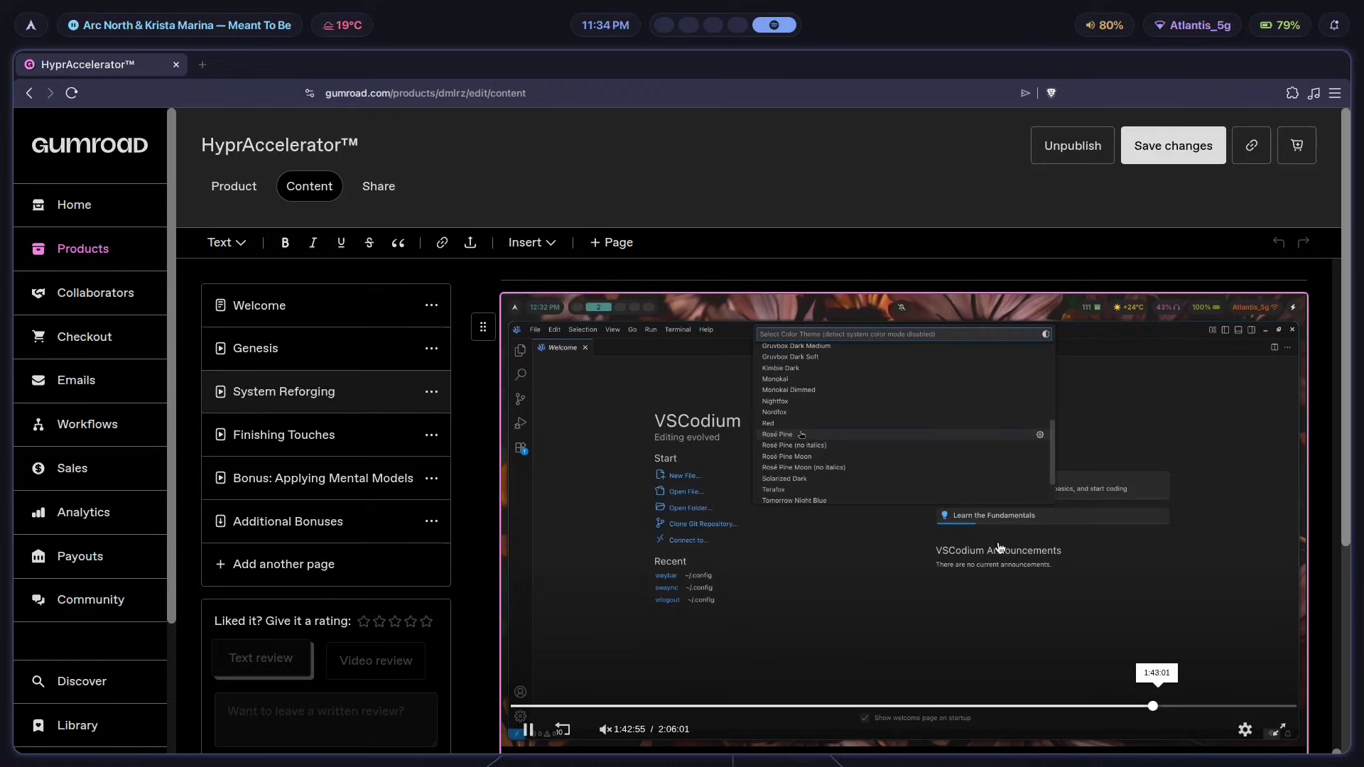
pyautogui.click(1170, 706)
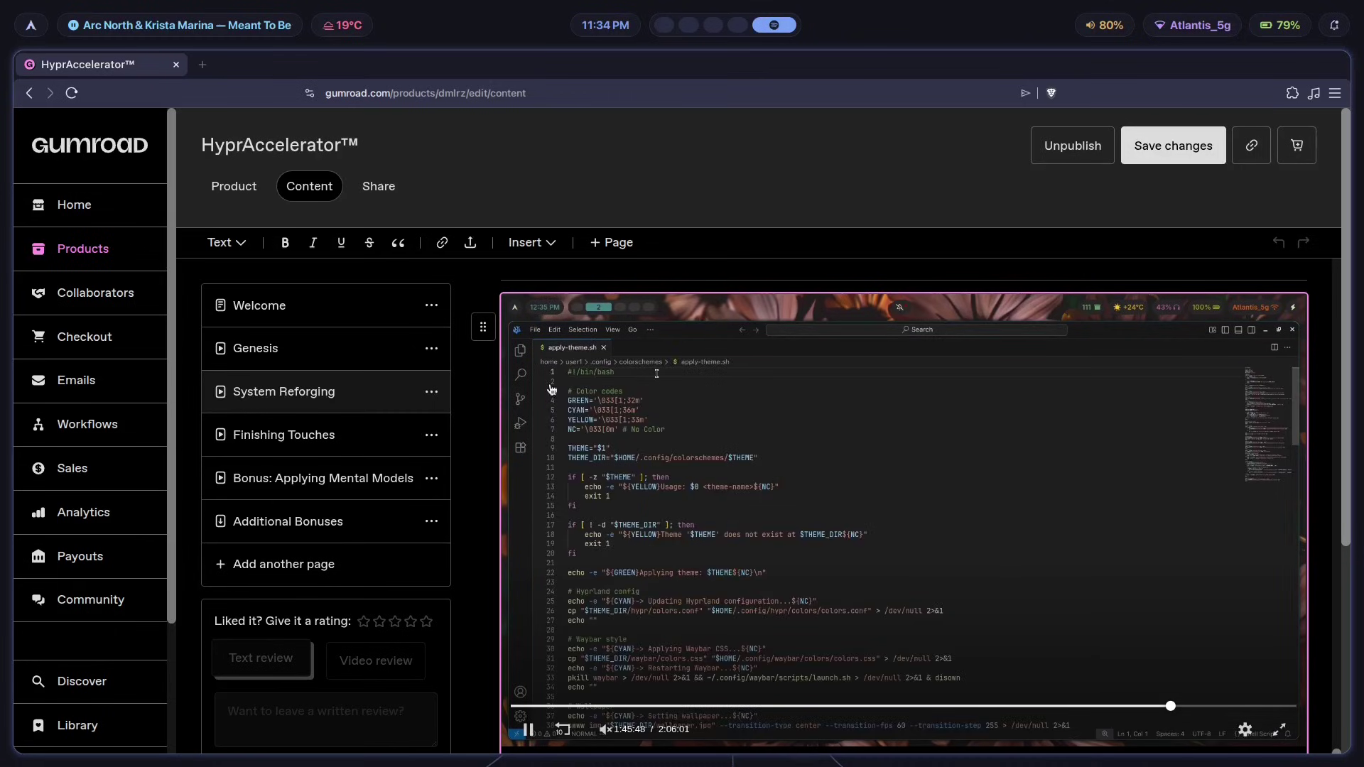
pyautogui.click(764, 502)
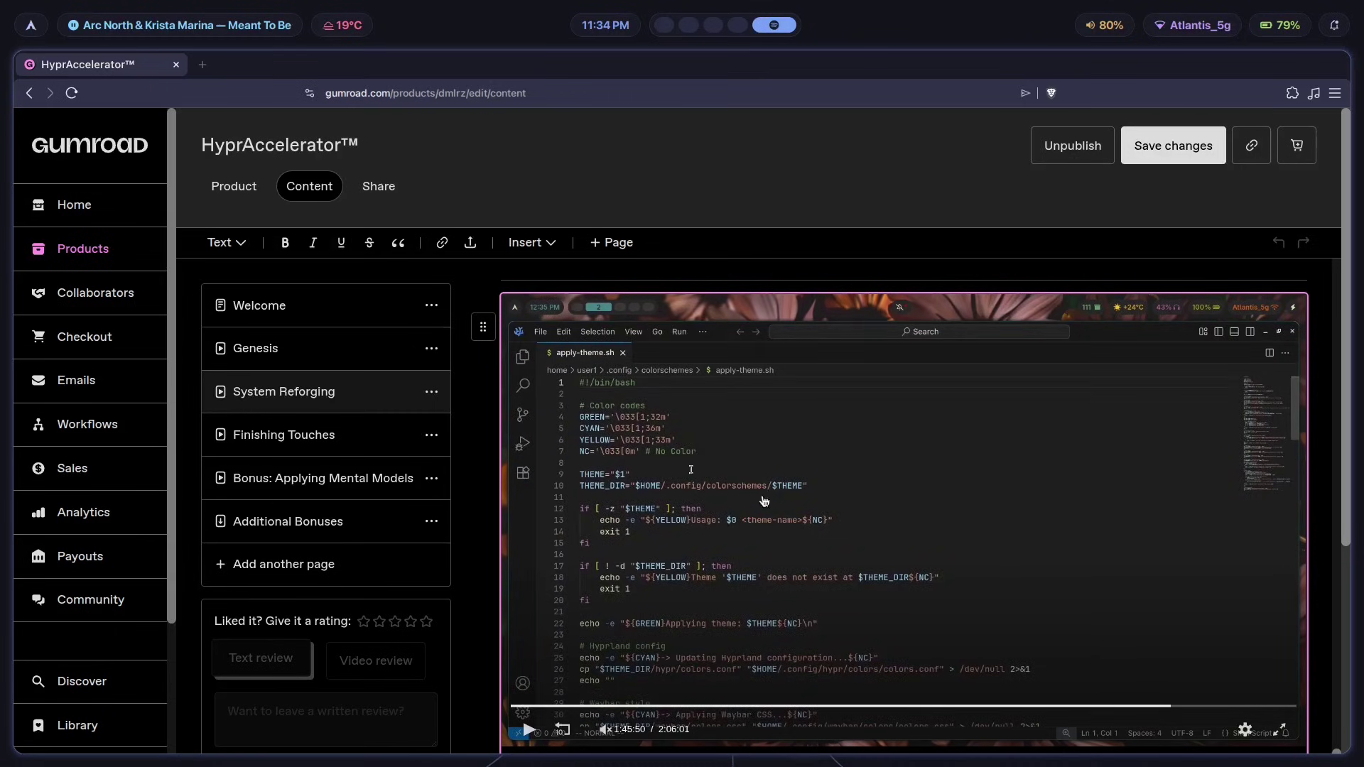
pyautogui.scroll(-8, 1049, 540)
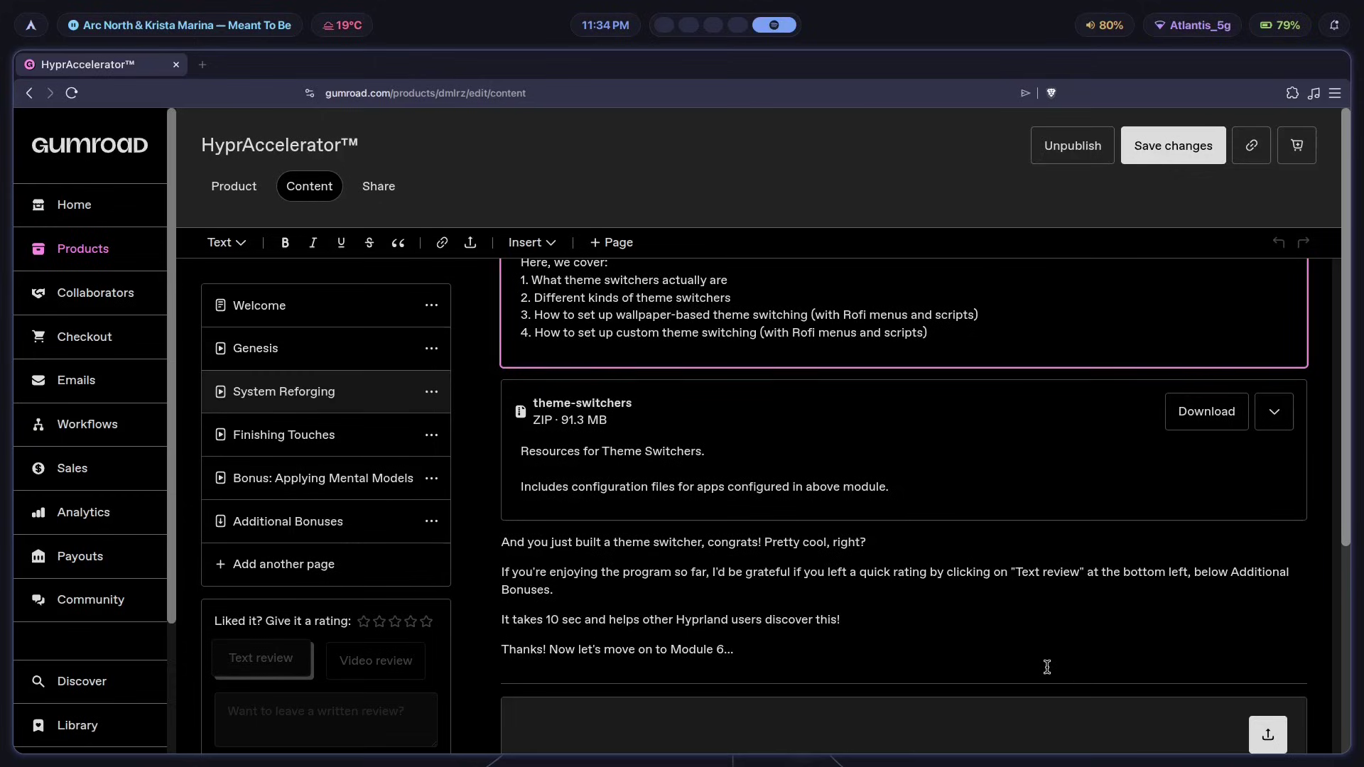
pyautogui.scroll(1, 1048, 667)
pyautogui.press('super+2')
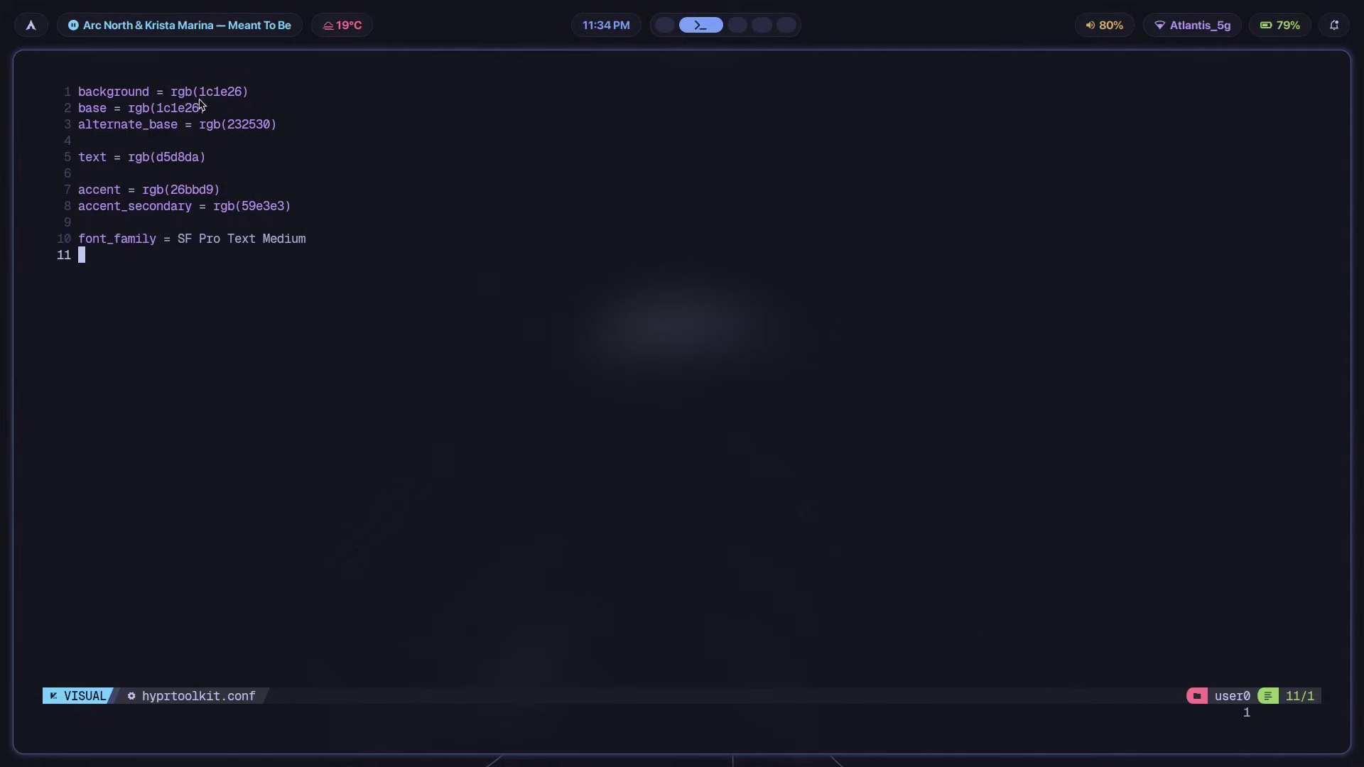
pyautogui.moveTo(173, 91); pyautogui.dragTo(250, 91)
pyautogui.click(241, 146)
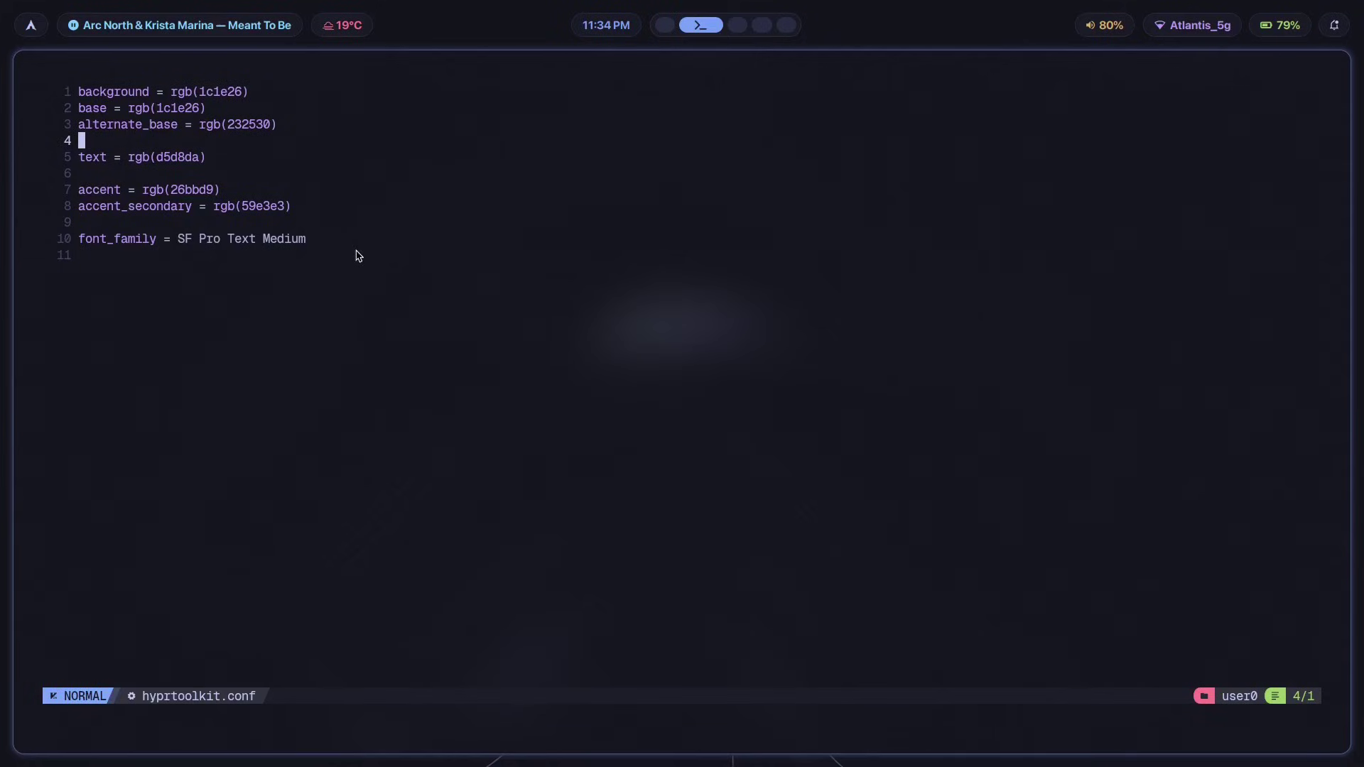
pyautogui.click(357, 255)
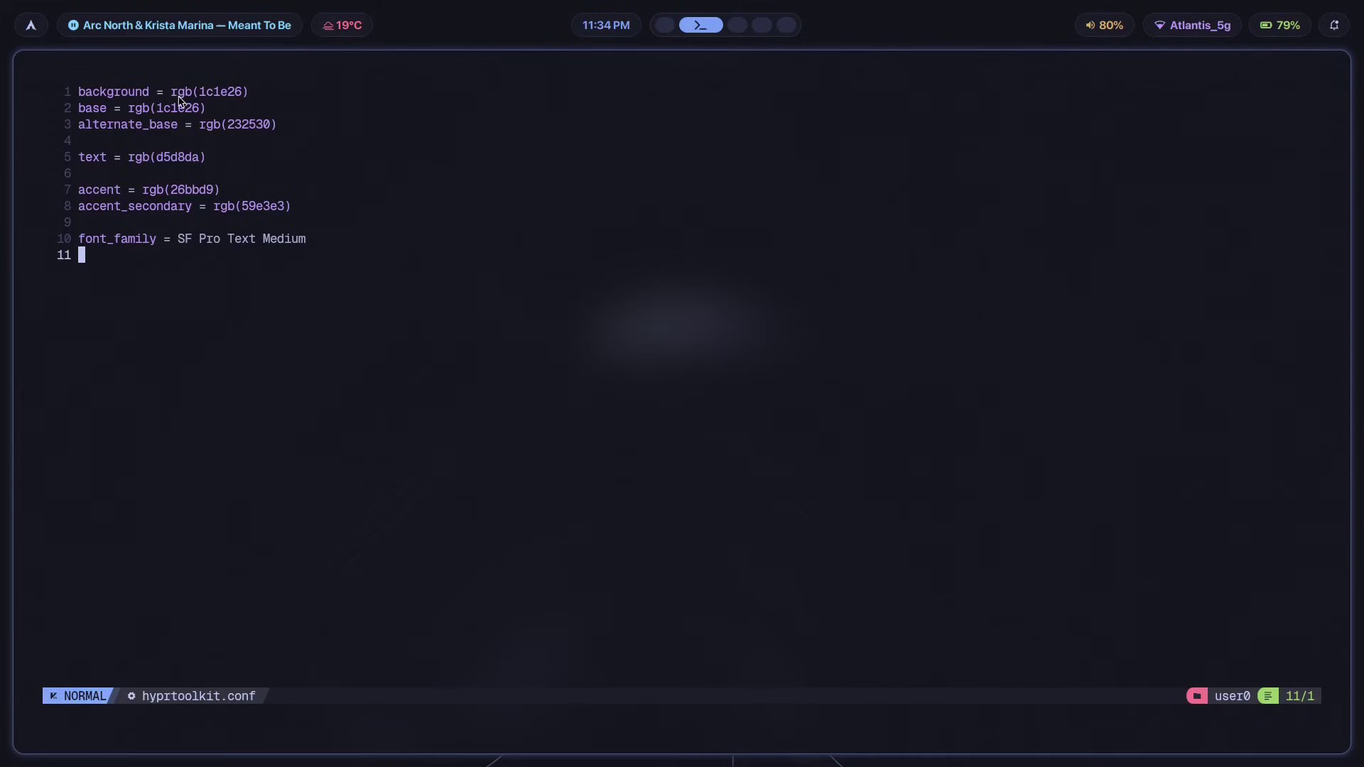
pyautogui.moveTo(173, 95); pyautogui.dragTo(248, 94)
pyautogui.click(258, 114)
pyautogui.click(304, 355)
pyautogui.press('super+1')
pyautogui.scroll(10, 457, 295)
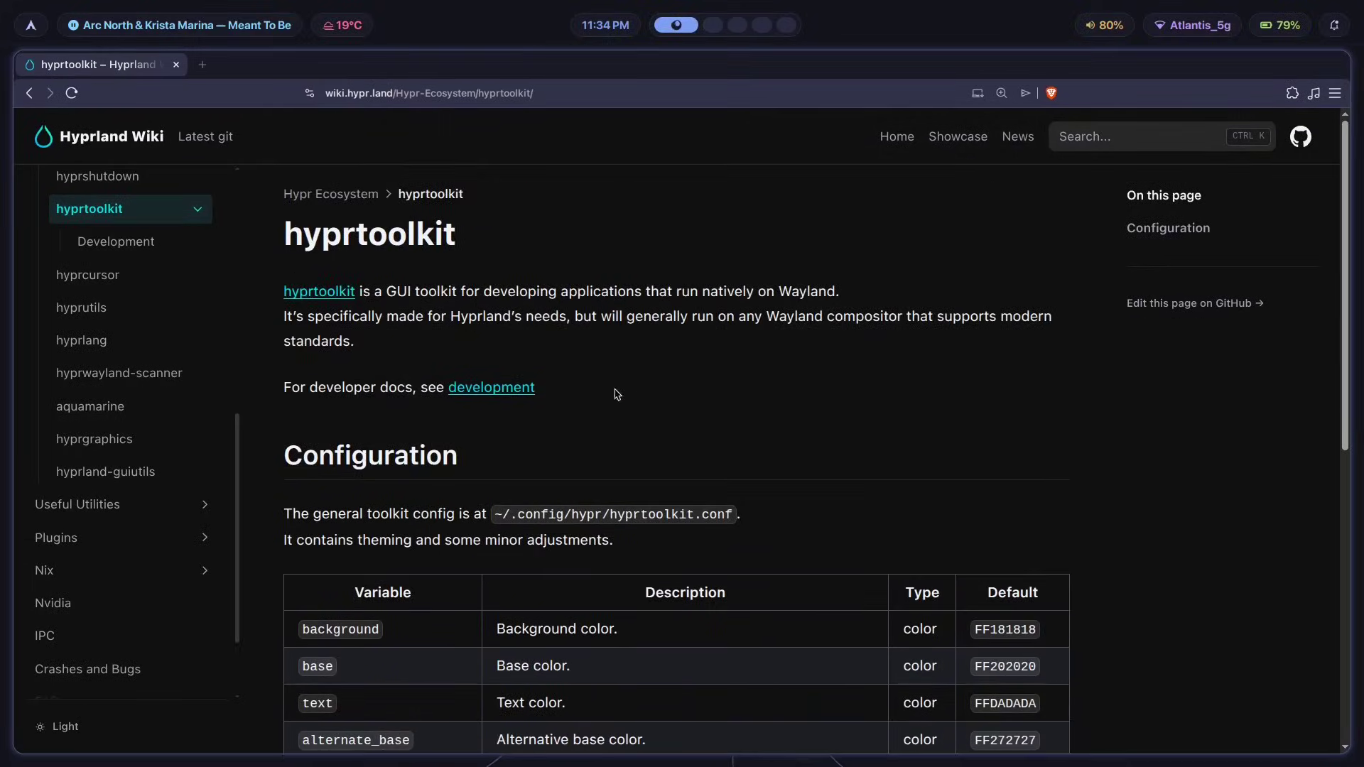
pyautogui.press('super+2')
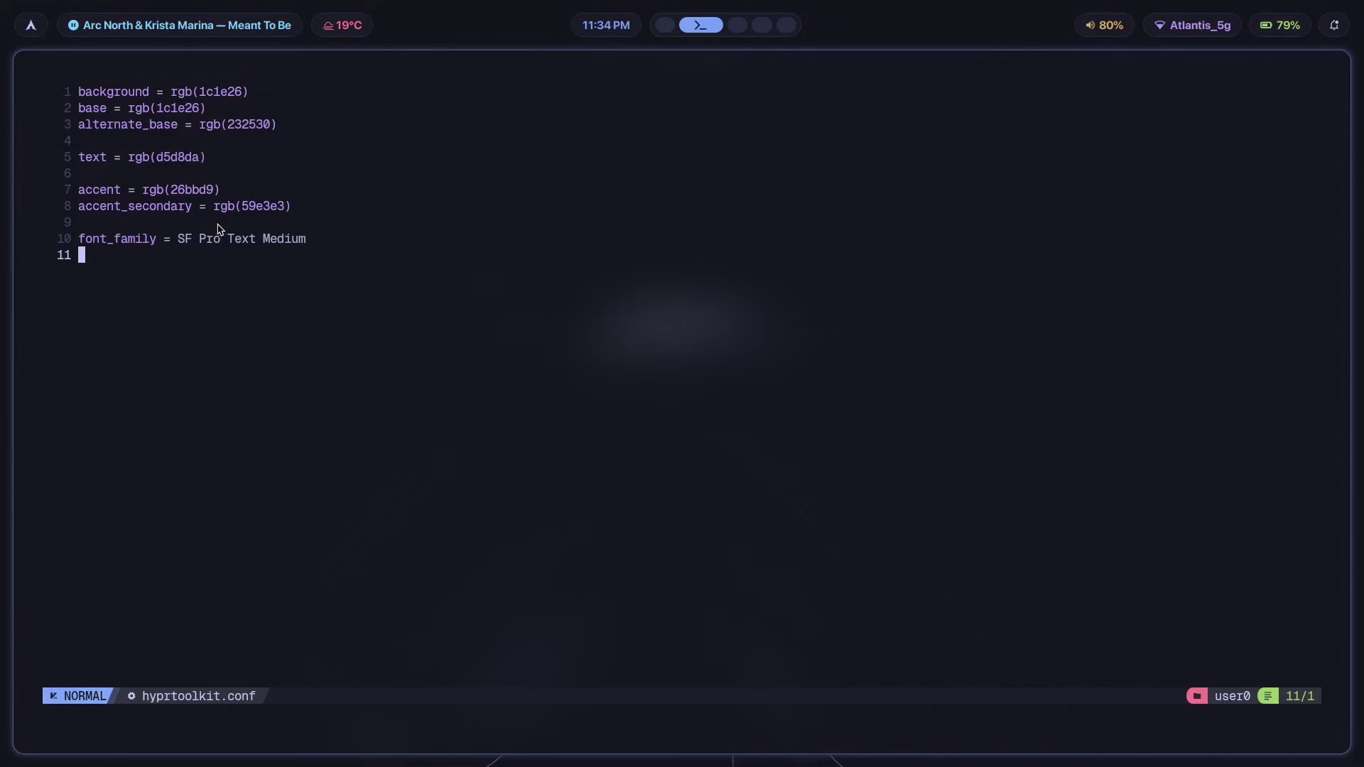
pyautogui.moveTo(332, 379); pyautogui.dragTo(83, 93)
pyautogui.click(192, 357)
pyautogui.press('super+1')
pyautogui.press('super+2')
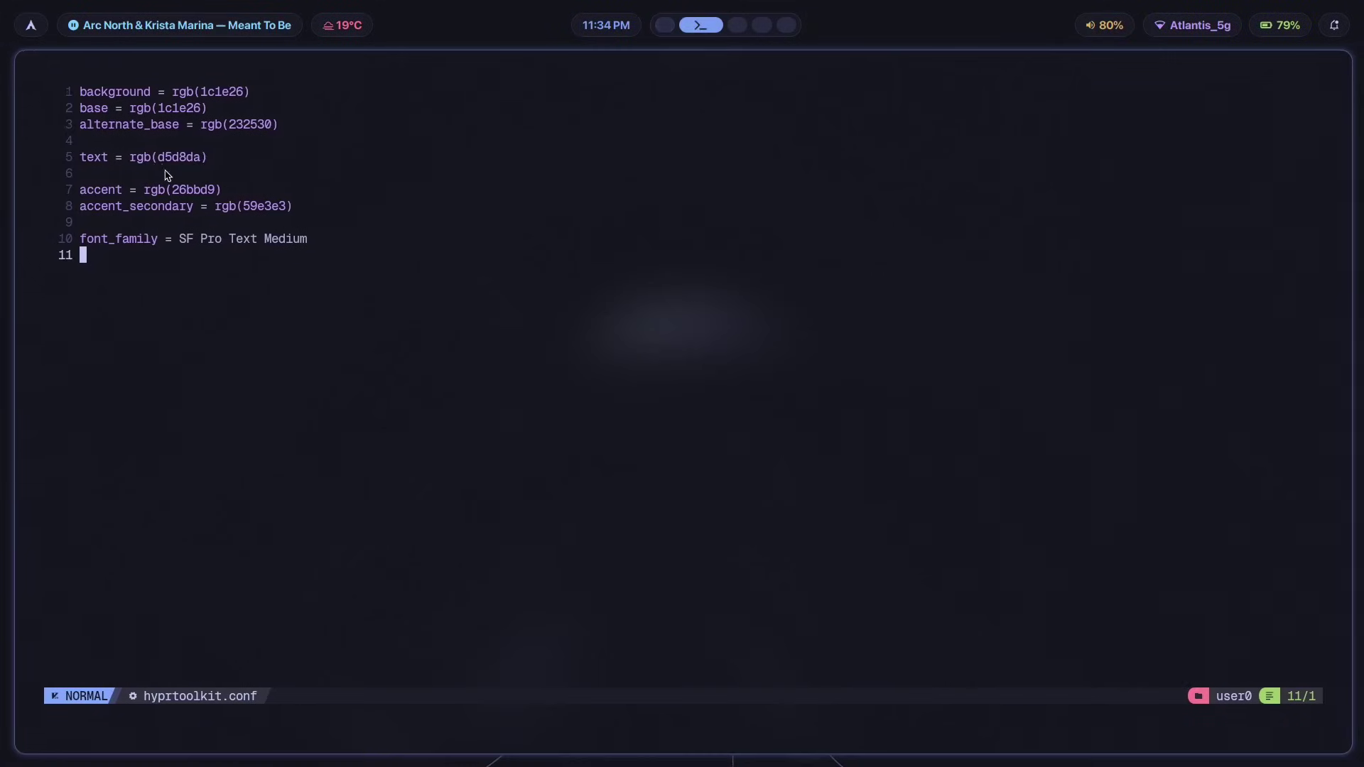
pyautogui.moveTo(129, 157); pyautogui.dragTo(203, 158)
pyautogui.click(169, 189)
pyautogui.click(203, 189)
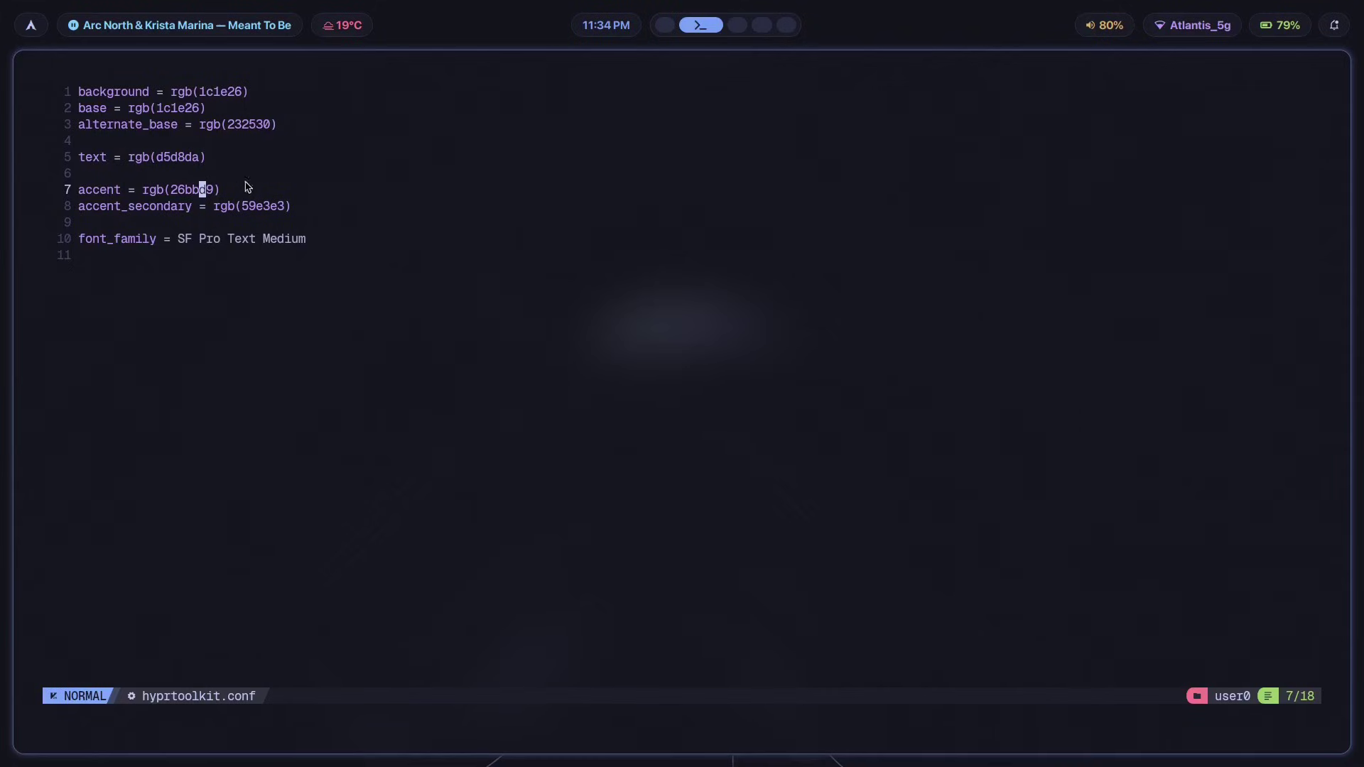
pyautogui.click(255, 326)
# Insert two blank lines at the top of hyprtoolkit.conf and move to line 1.
pyautogui.press('g')
pyautogui.hotkey('shift', 'o')
pyautogui.press('Return')
pyautogui.press('Escape')
pyautogui.press('k')
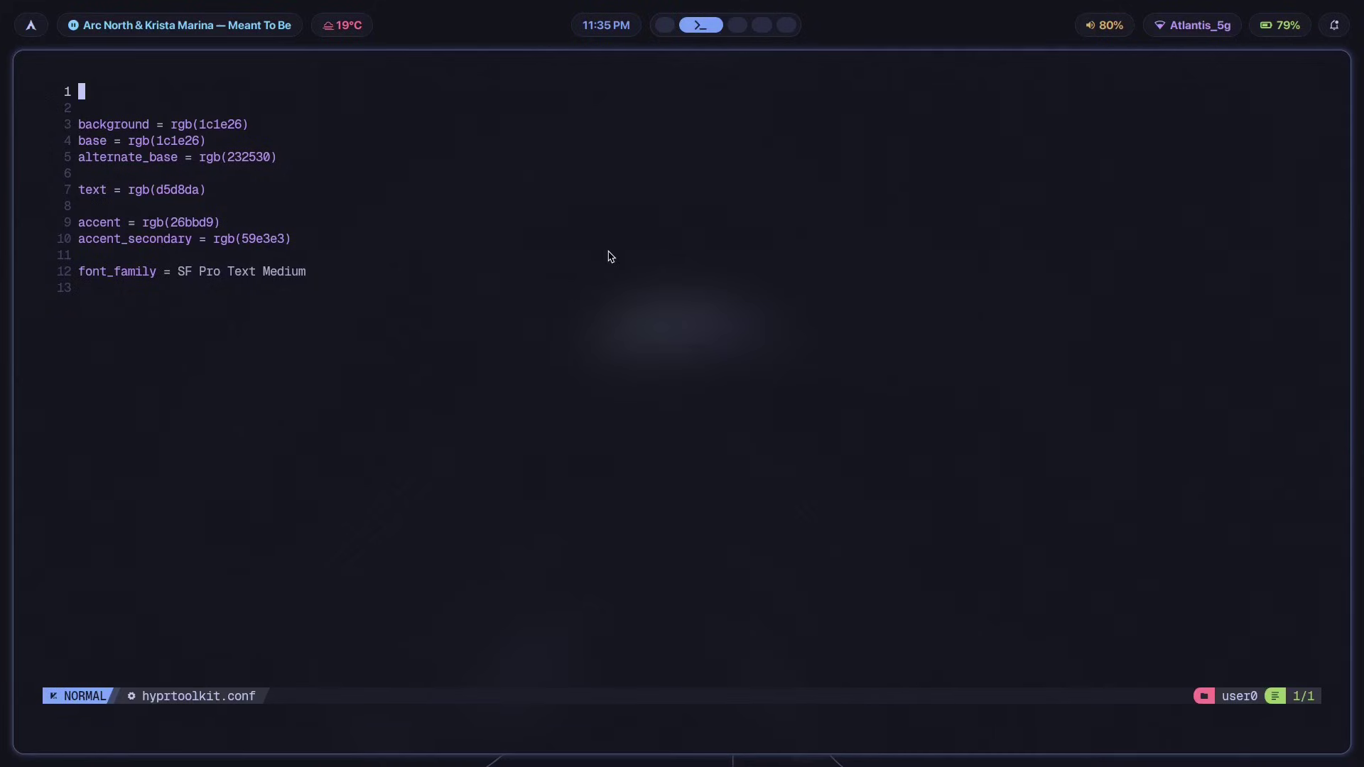
# Type 'source = ~/.config/hypr/colors/colors.conf' on line 1 using path completion.
pyautogui.press('i')
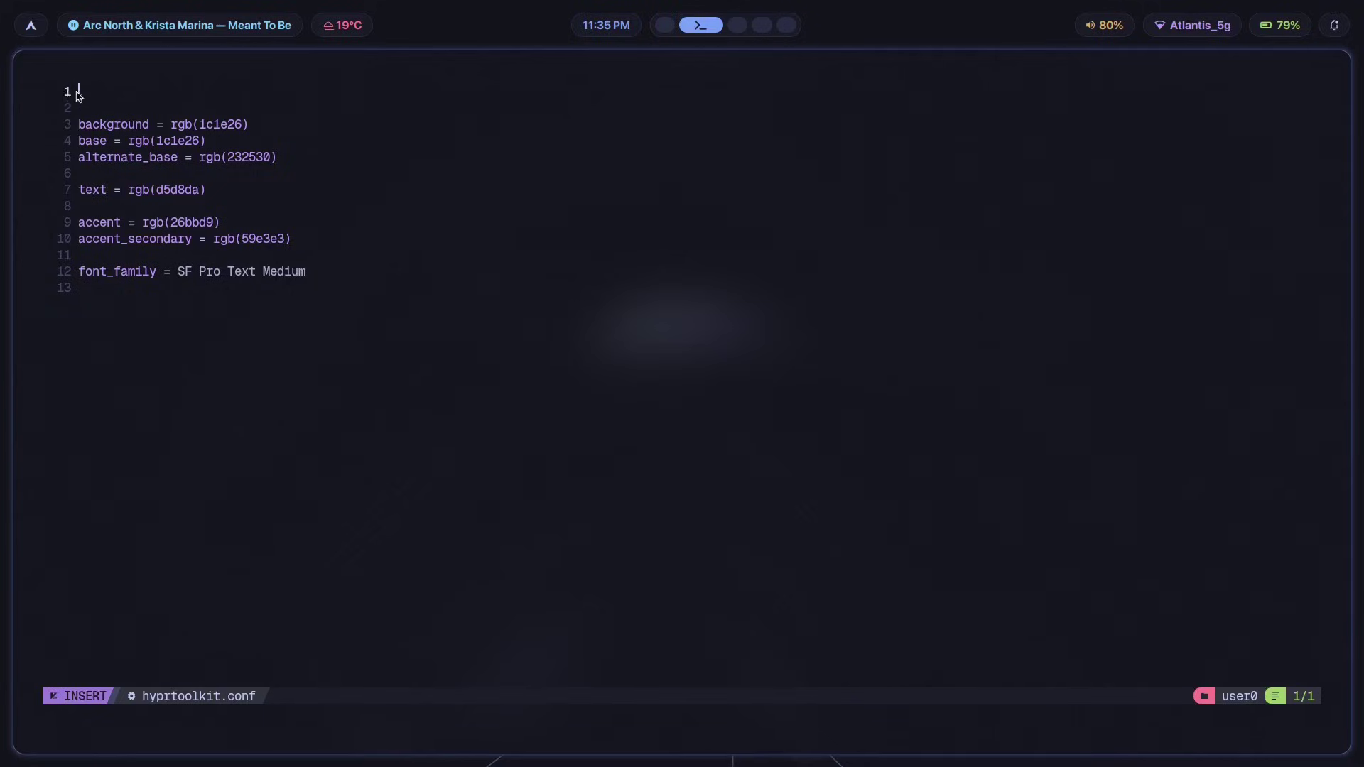
pyautogui.write('source =')
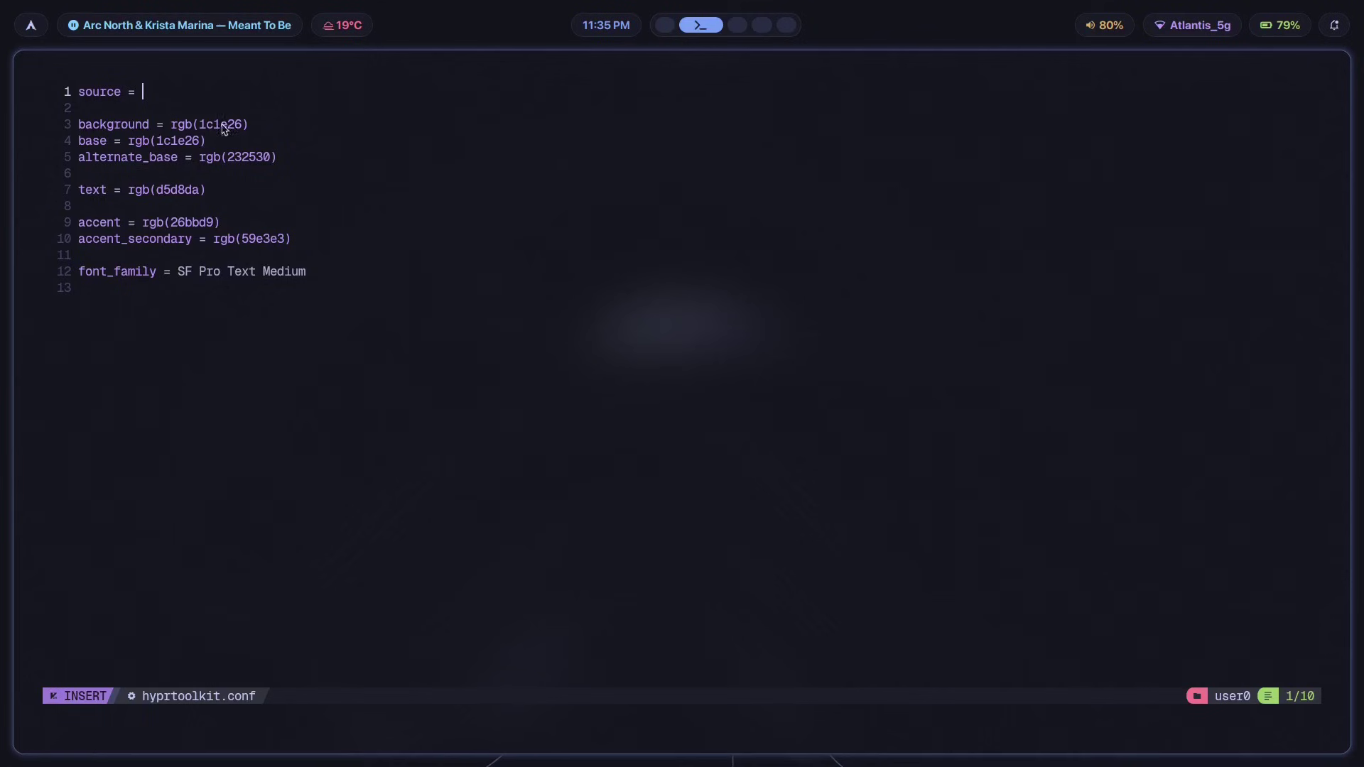
pyautogui.write('~/')
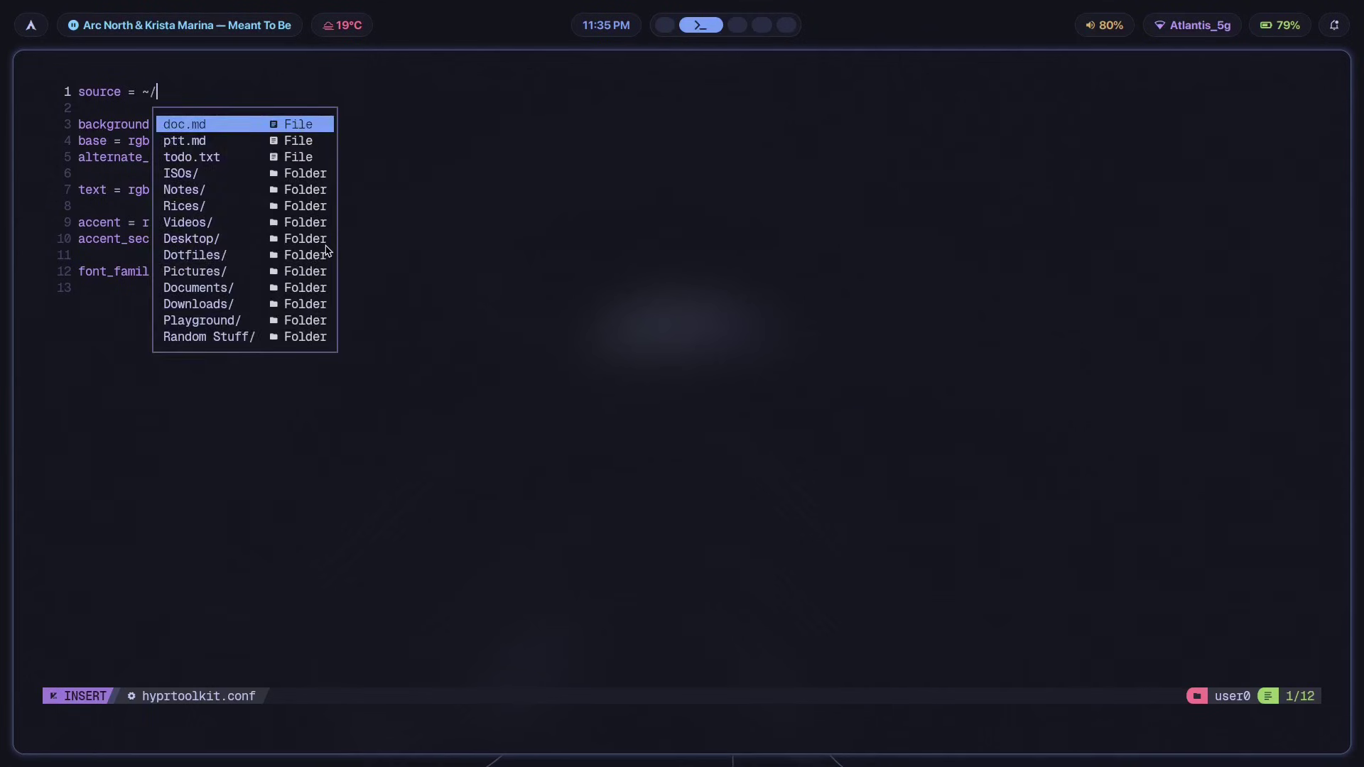
pyautogui.write('.config/')
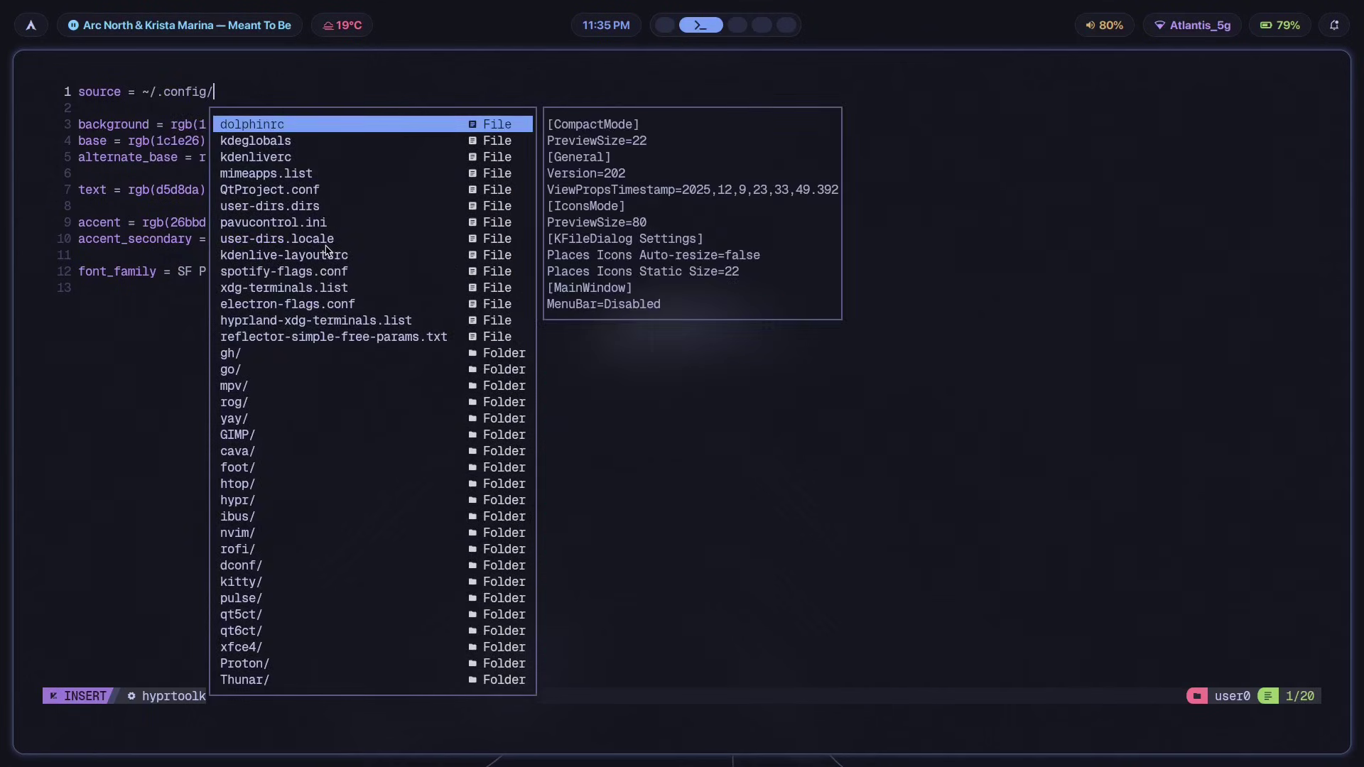
pyautogui.write('hypr/colors/co')
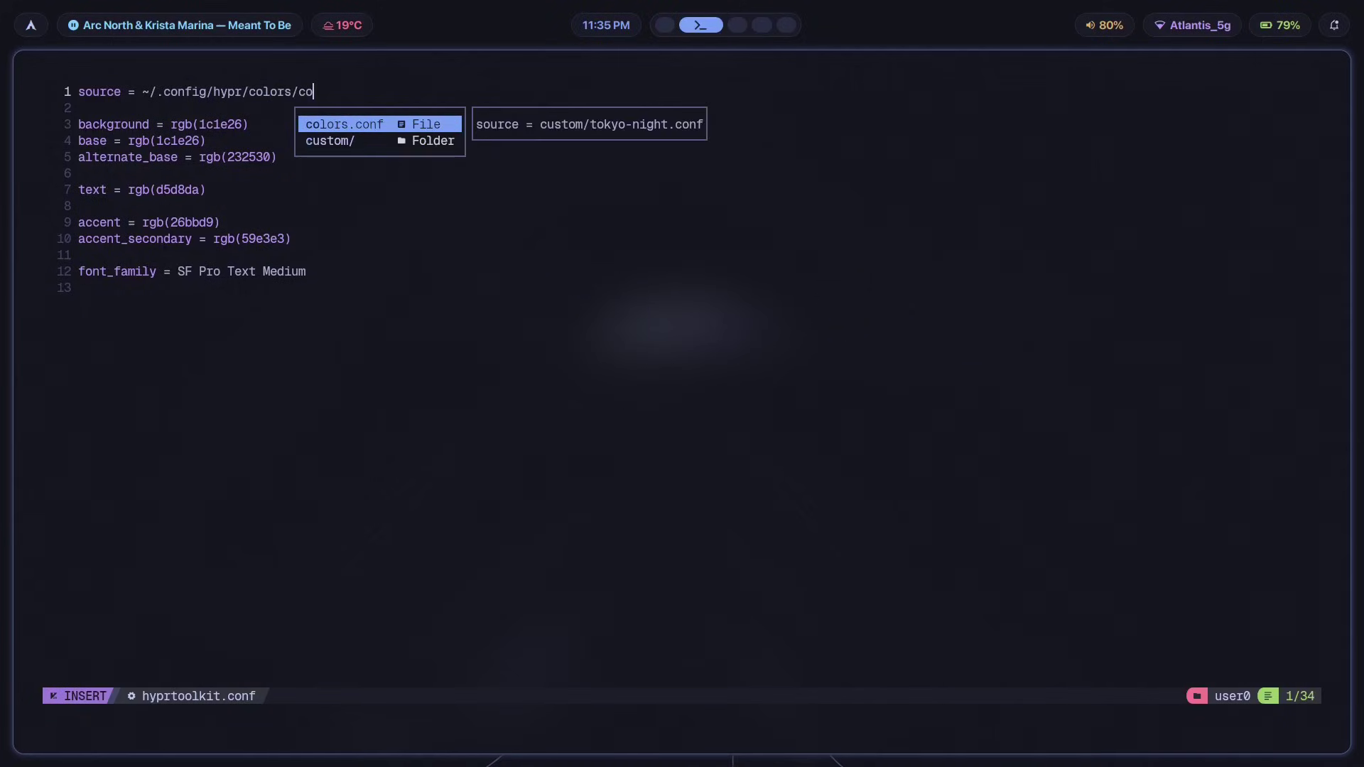
pyautogui.press('Return')
pyautogui.press('Escape')
# Leave the source line and apply the tokyo-night theme from the Select Theme list.
pyautogui.press('j')
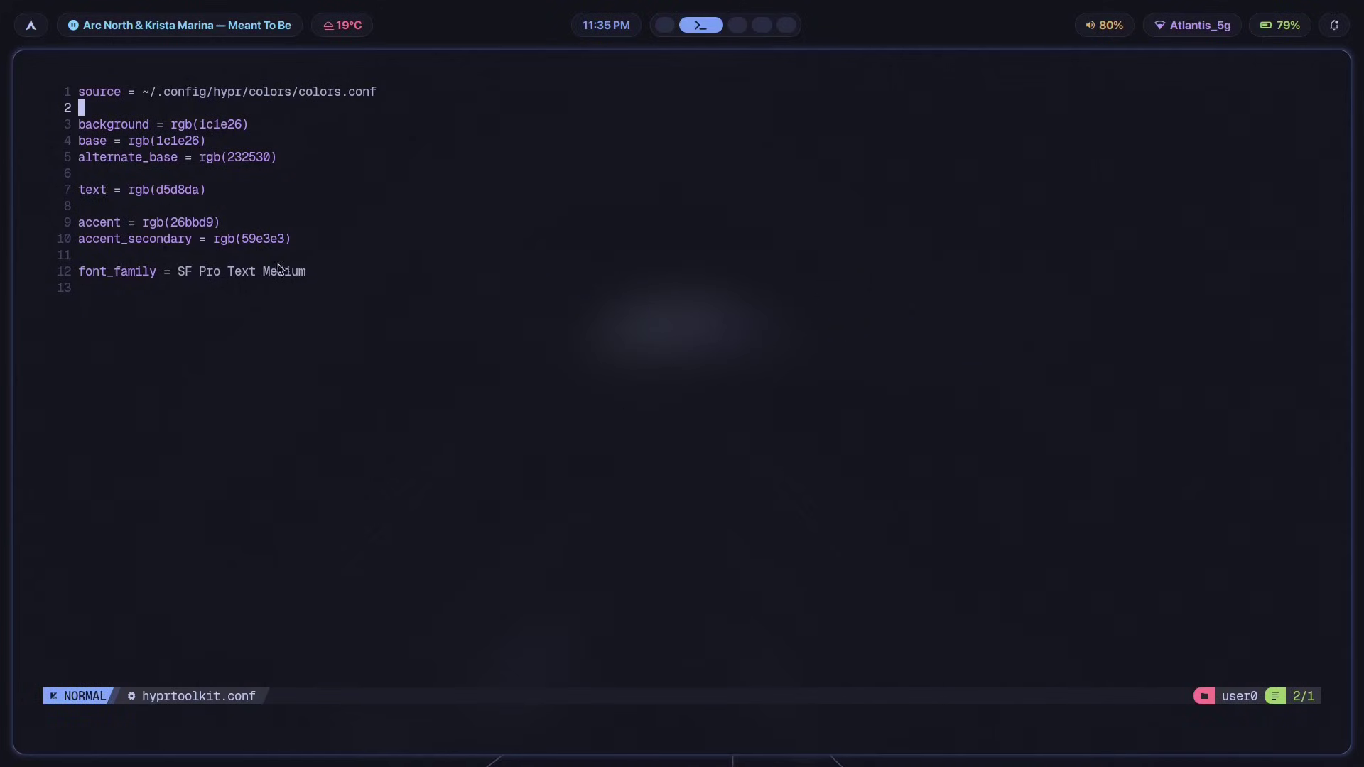
pyautogui.moveTo(299, 430); pyautogui.dragTo(297, 418)
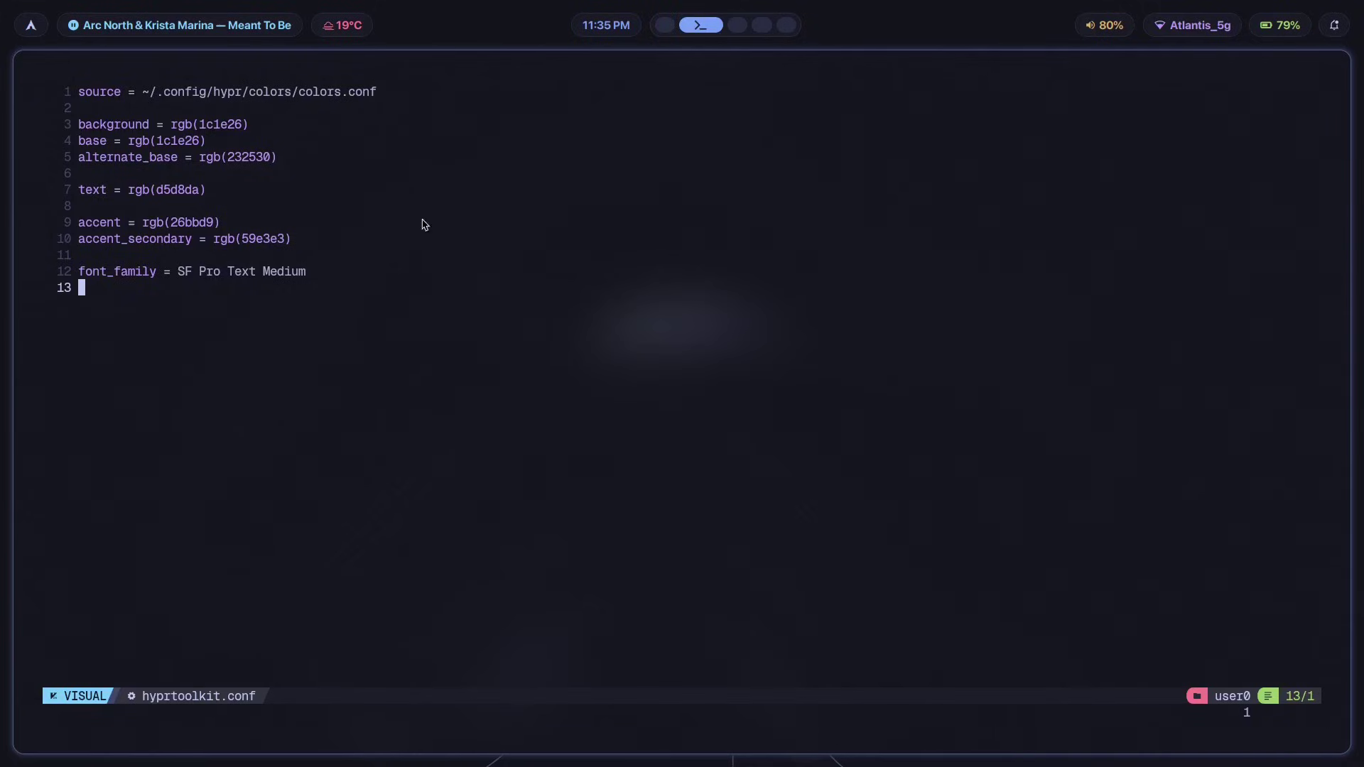
pyautogui.press('super+shift+t')
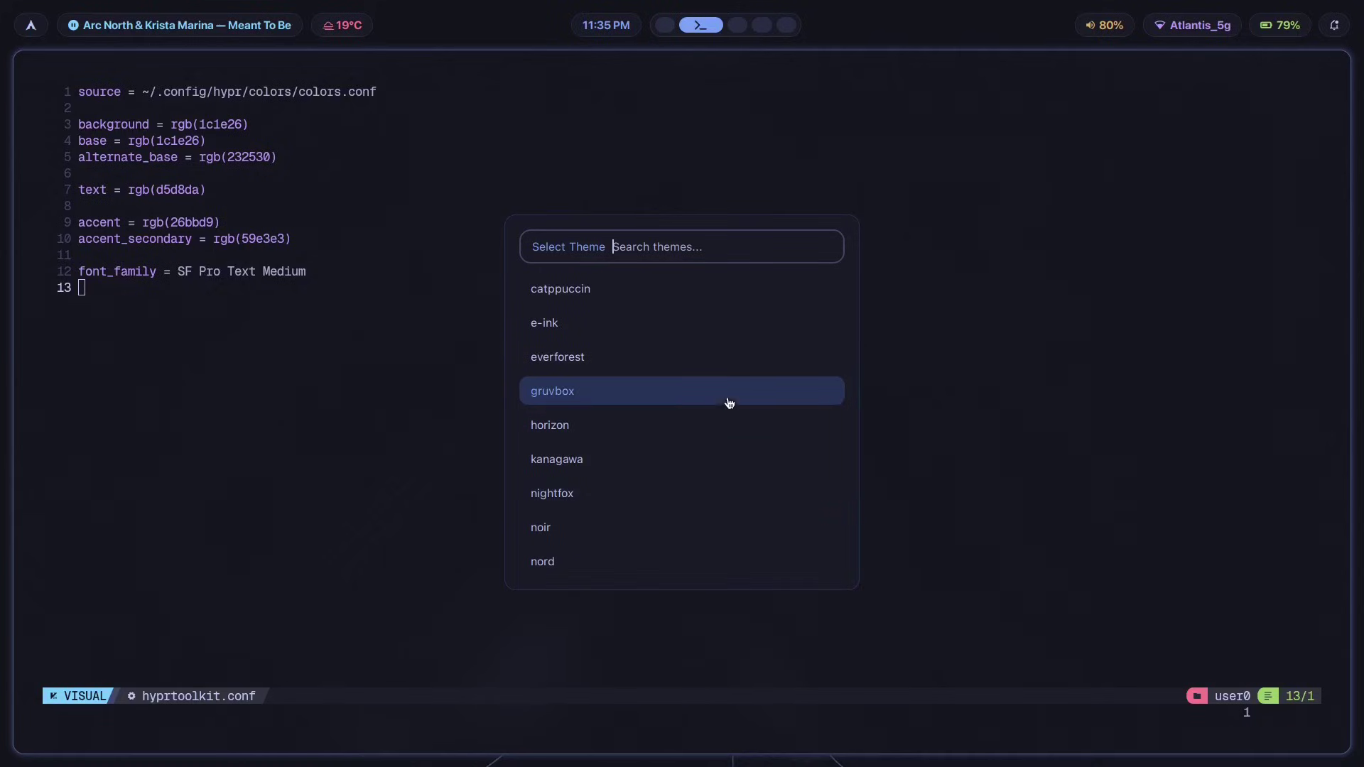
pyautogui.press('Down')
pyautogui.press('Down')
pyautogui.press('Down')
pyautogui.press('Down')
pyautogui.press('Down')
pyautogui.press('Down')
pyautogui.press('Down')
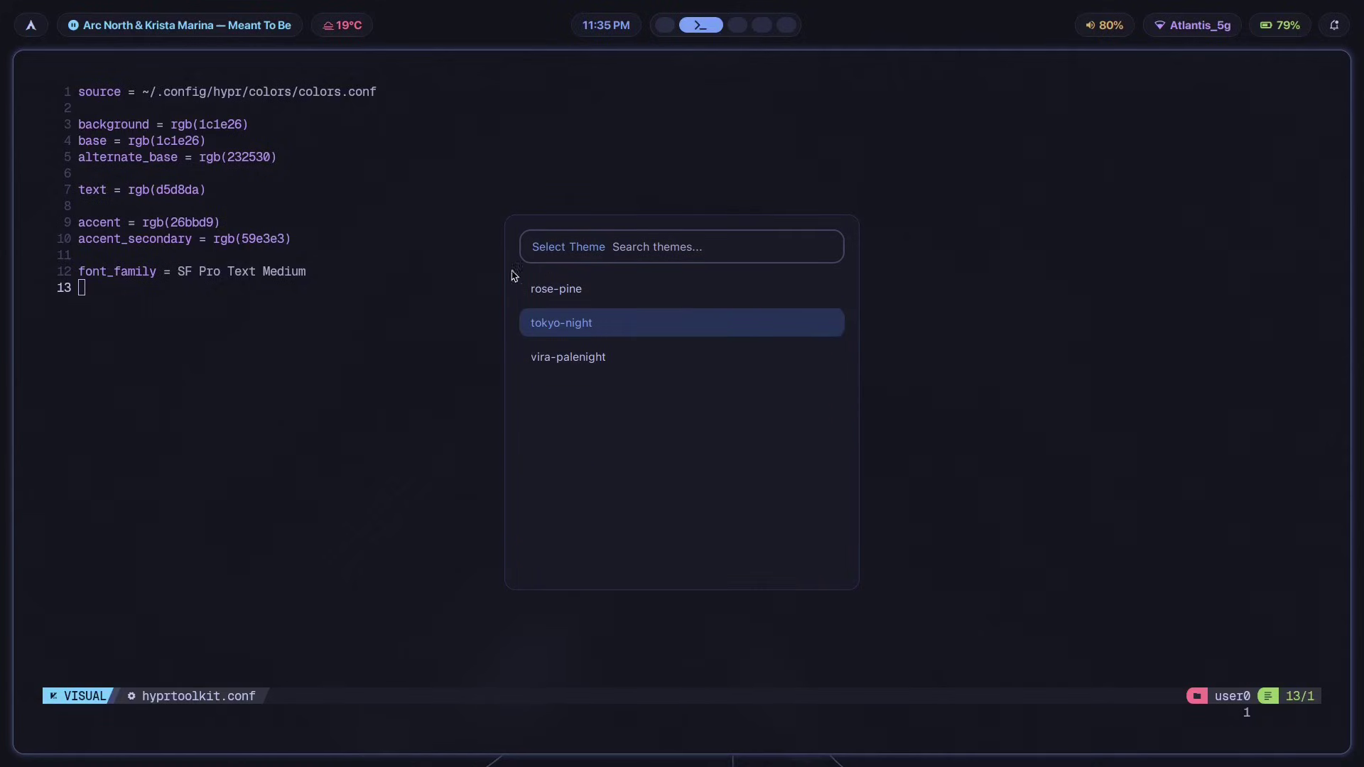
pyautogui.click(600, 330)
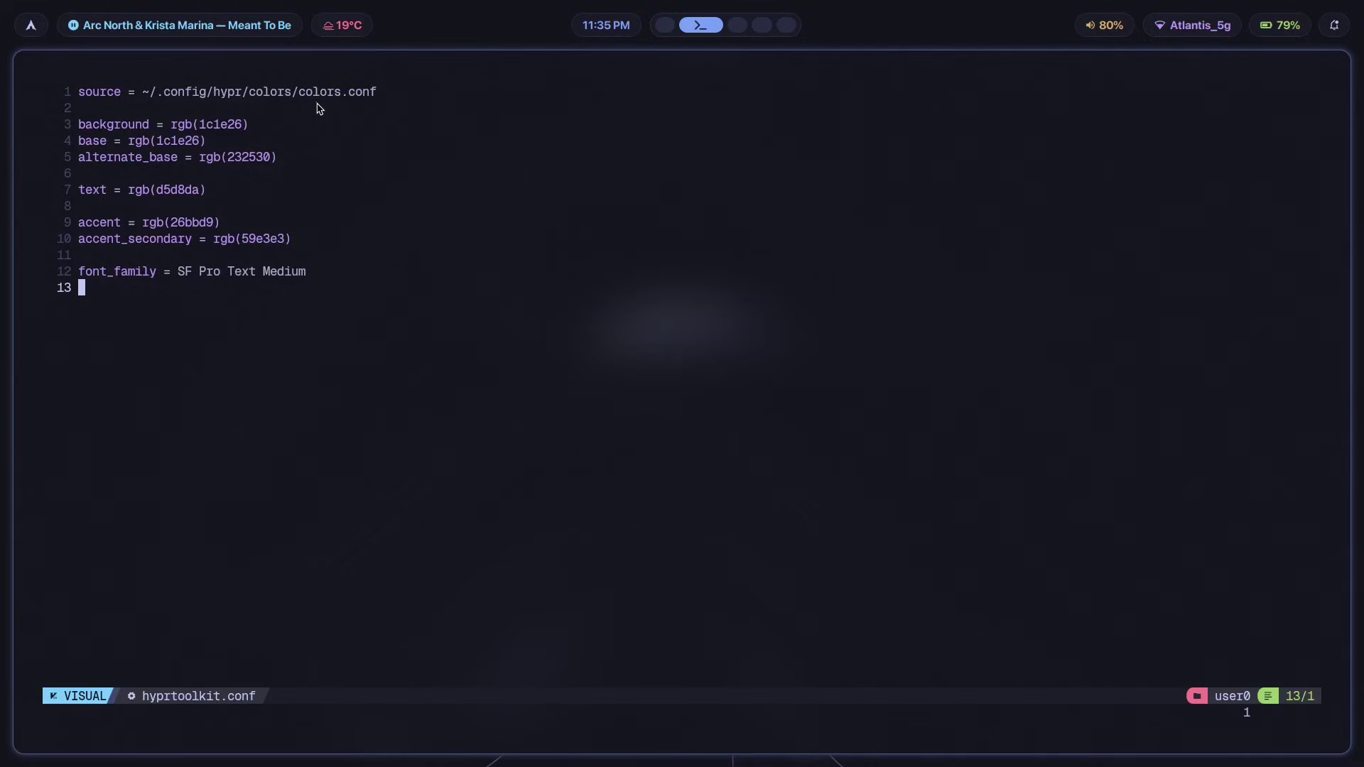
# Review the file by selecting the source line, then clicking blank line 2 and the last line.
pyautogui.moveTo(394, 101); pyautogui.dragTo(281, 93)
pyautogui.click(212, 404)
pyautogui.click(362, 115)
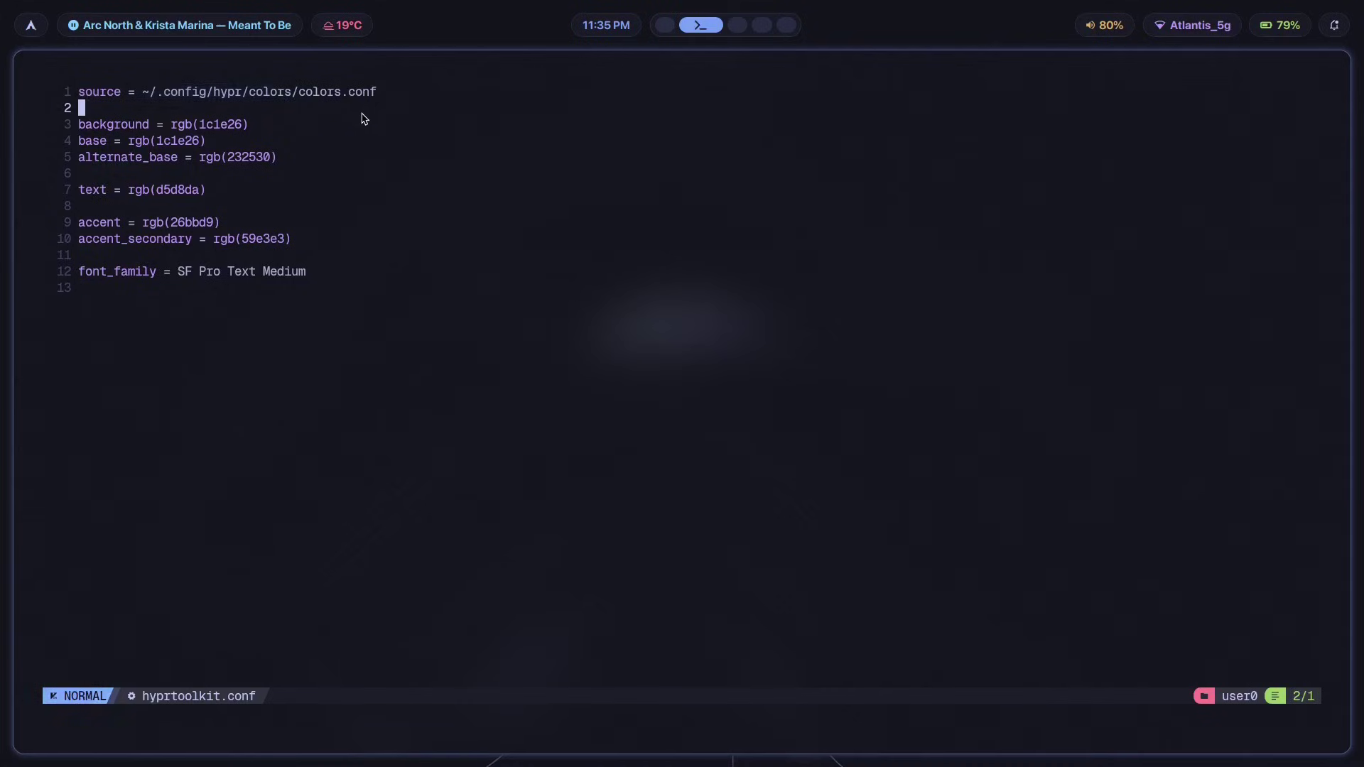
pyautogui.click(276, 339)
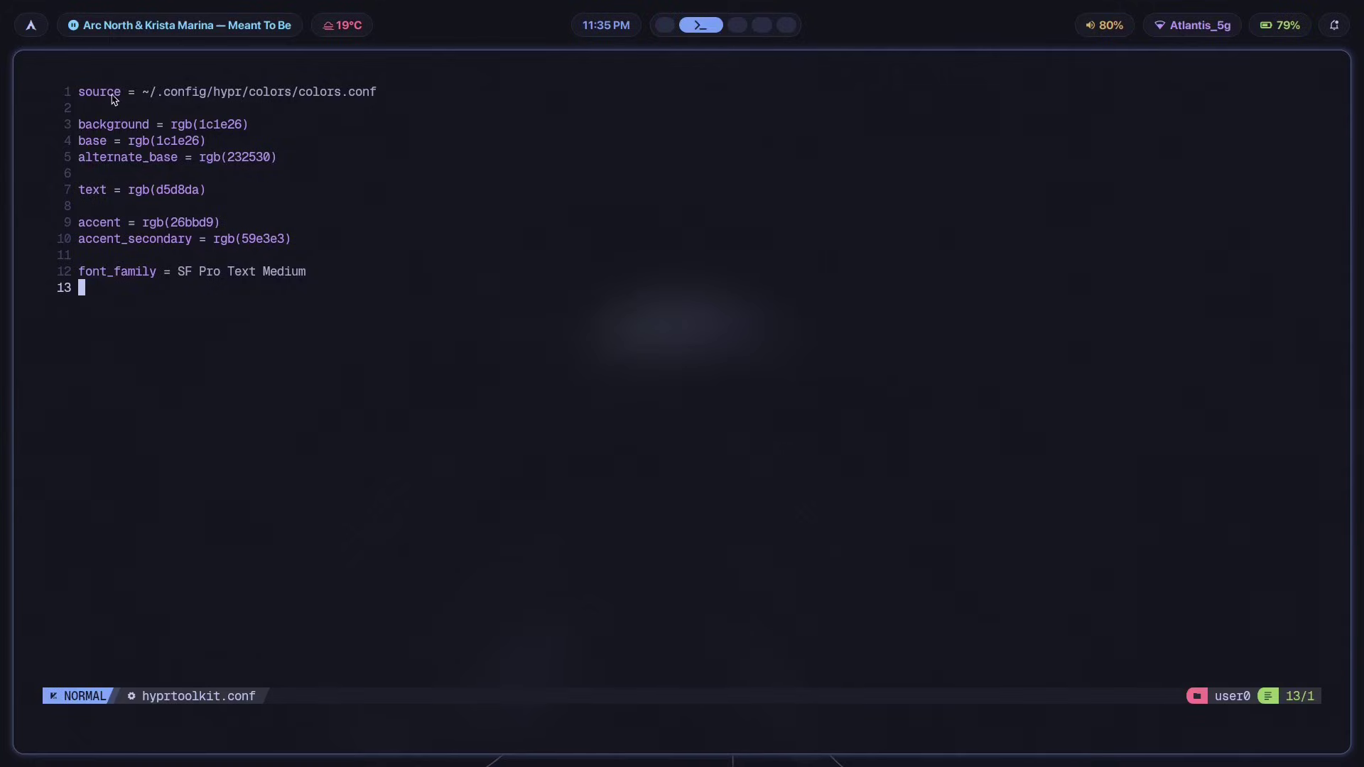
# Open colors.conf in Neovim from a new terminal beside the editor.
pyautogui.press('super+Return')
pyautogui.write('nvim ')
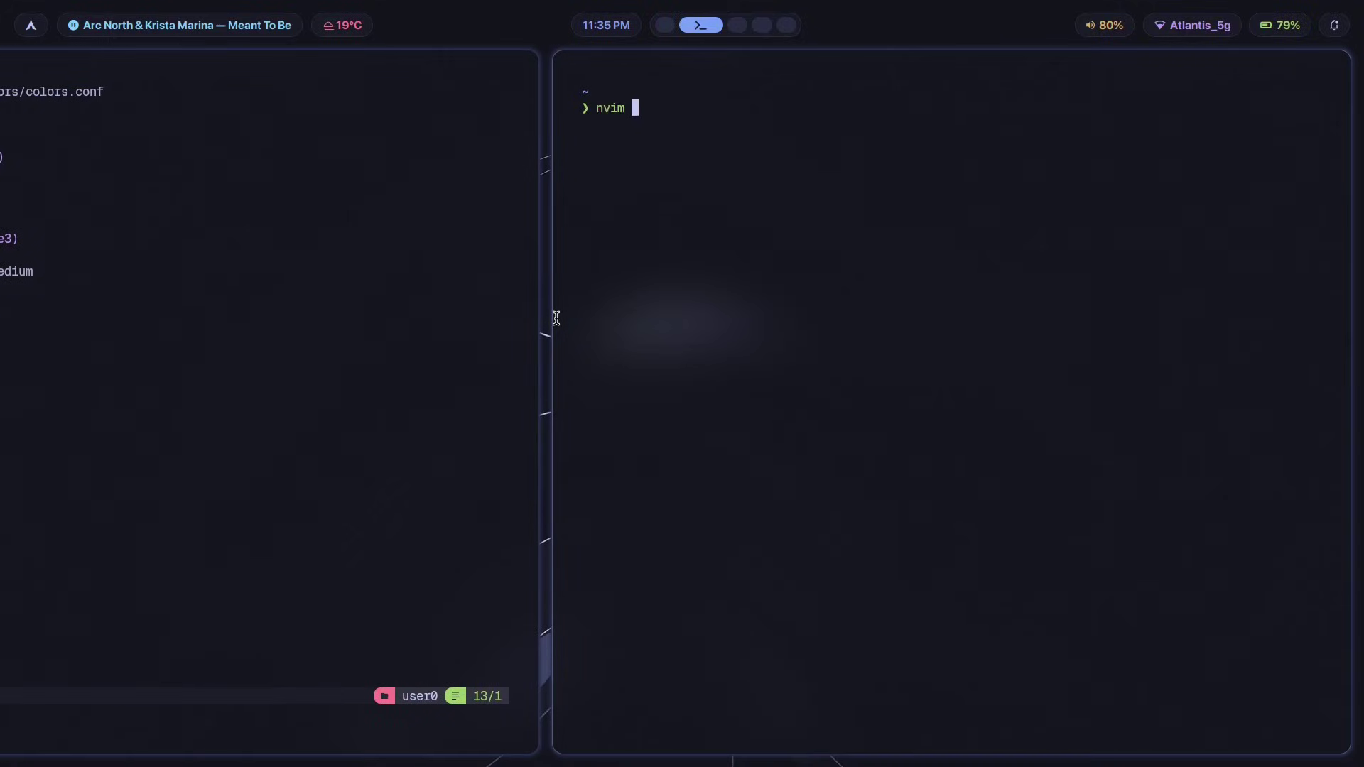
pyautogui.write('.config/hypr/coolors')
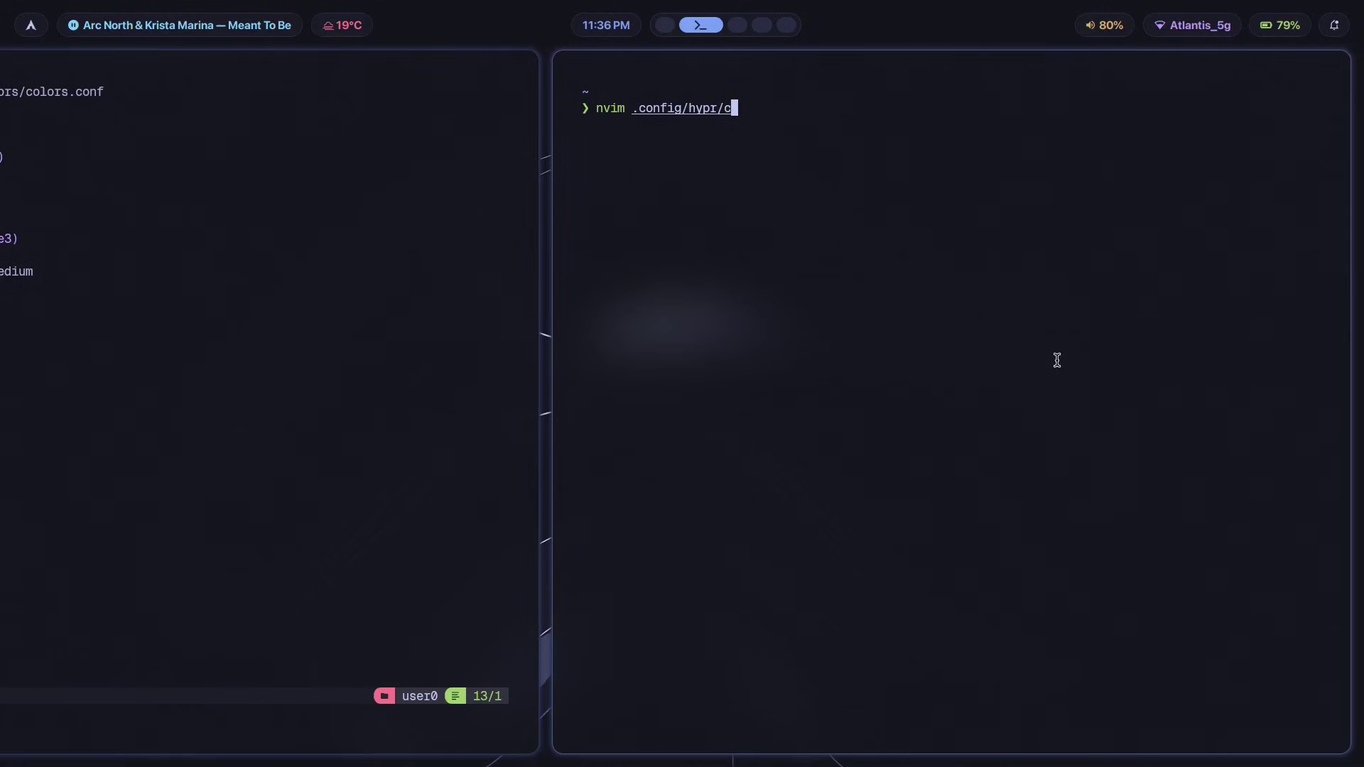
pyautogui.press('BackSpace')
pyautogui.press('BackSpace')
pyautogui.press('BackSpace')
pyautogui.press('BackSpace')
pyautogui.press('BackSpace')
pyautogui.write('lors/c')
pyautogui.press('Tab')
pyautogui.press('Tab')
pyautogui.press('Return')
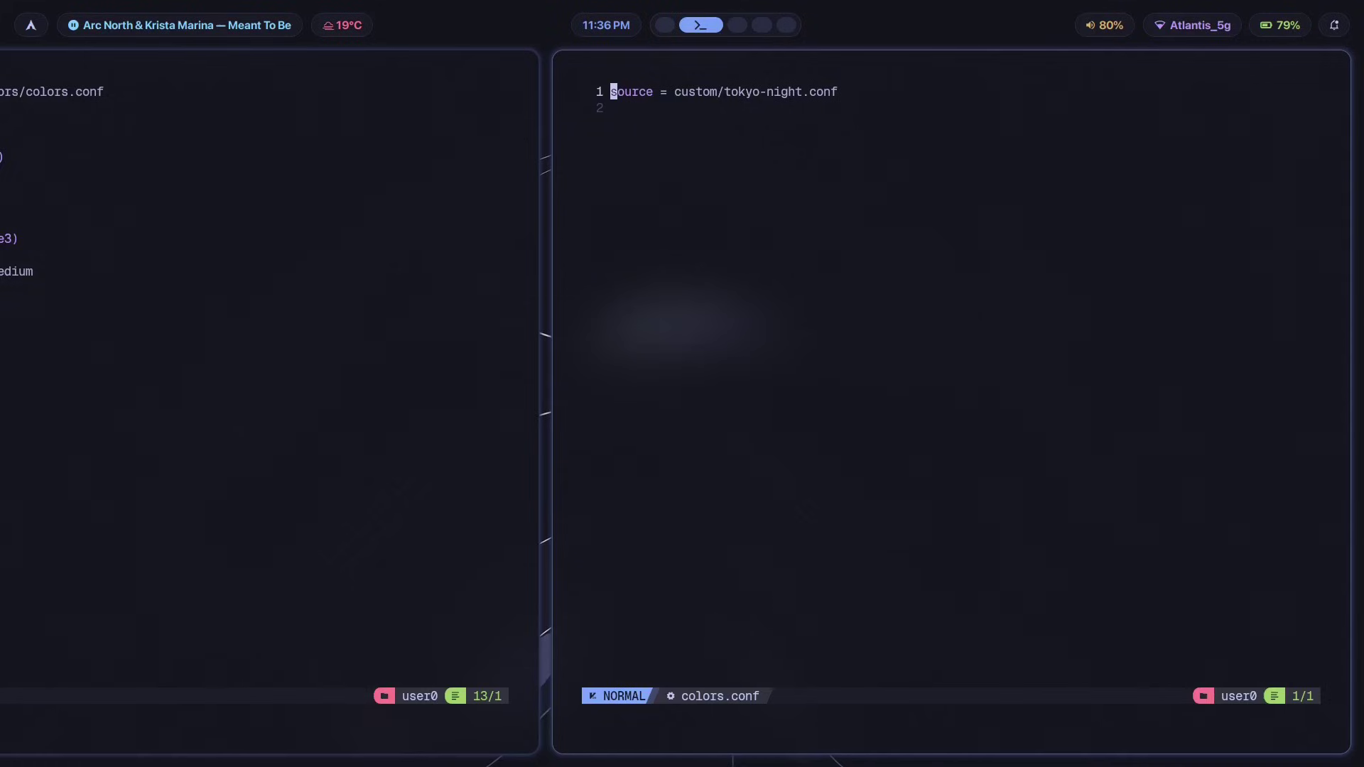
# Visually select line 2 of colors.conf, run a command on the range, then quit with :q.
pyautogui.press('j')
pyautogui.press('v')
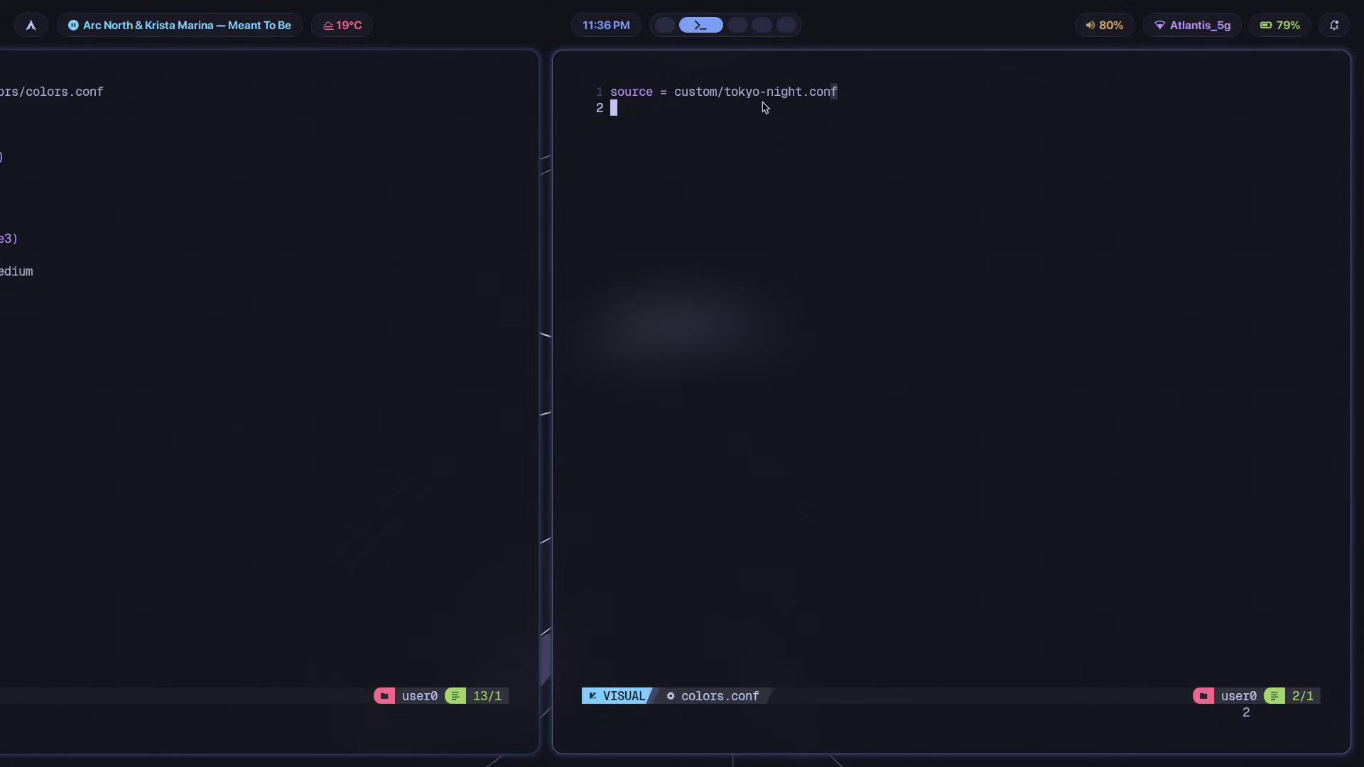
pyautogui.press('k')
pyautogui.press('j')
pyautogui.press(':')
pyautogui.press('Return')
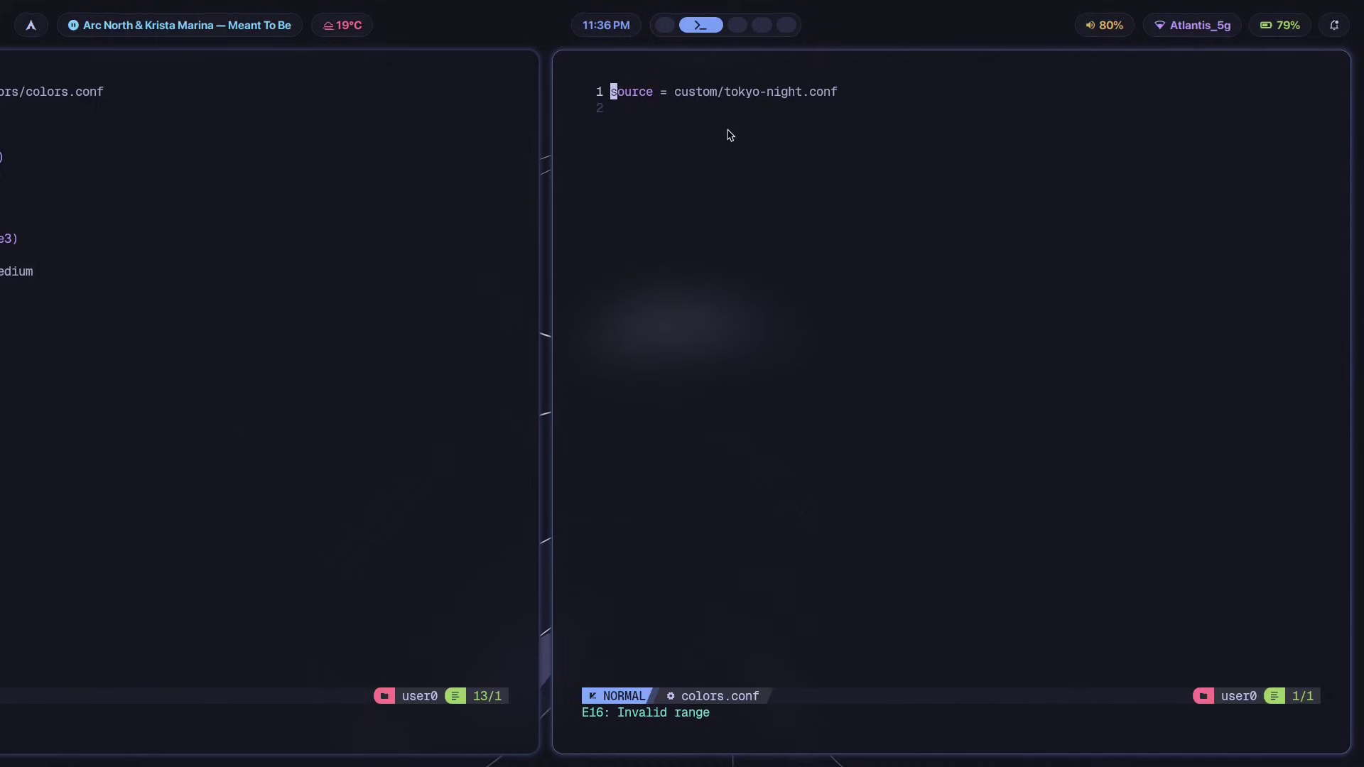
pyautogui.write(':q')
pyautogui.press('Return')
# Reuse the previous command to open colors/custom/tokyo-night.conf in Neovim in the right terminal.
pyautogui.press('Up')
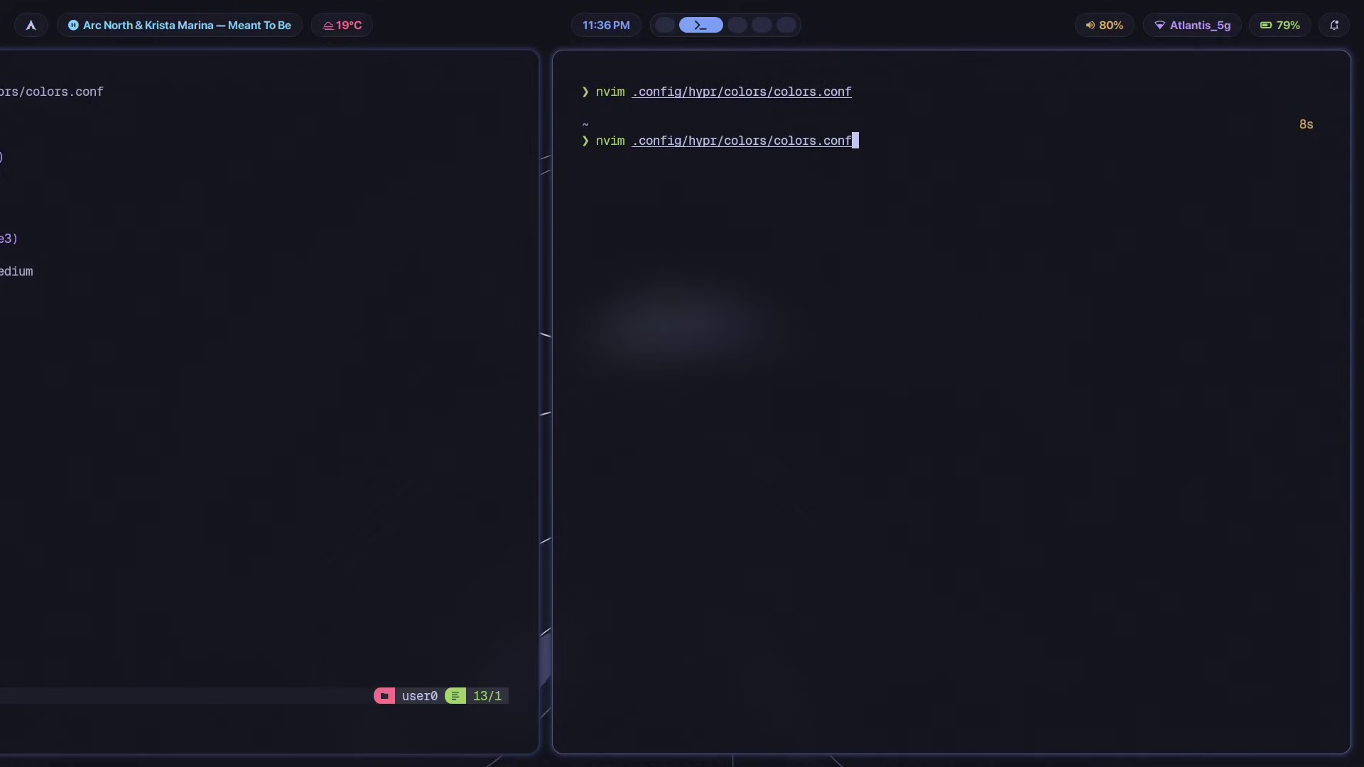
pyautogui.press('BackSpace')
pyautogui.press('BackSpace')
pyautogui.press('BackSpace')
pyautogui.press('BackSpace')
pyautogui.press('BackSpace')
pyautogui.press('BackSpace')
pyautogui.press('BackSpace')
pyautogui.press('BackSpace')
pyautogui.press('BackSpace')
pyautogui.press('BackSpace')
pyautogui.press('BackSpace')
pyautogui.write('c')
pyautogui.press('Tab')
pyautogui.press('Tab')
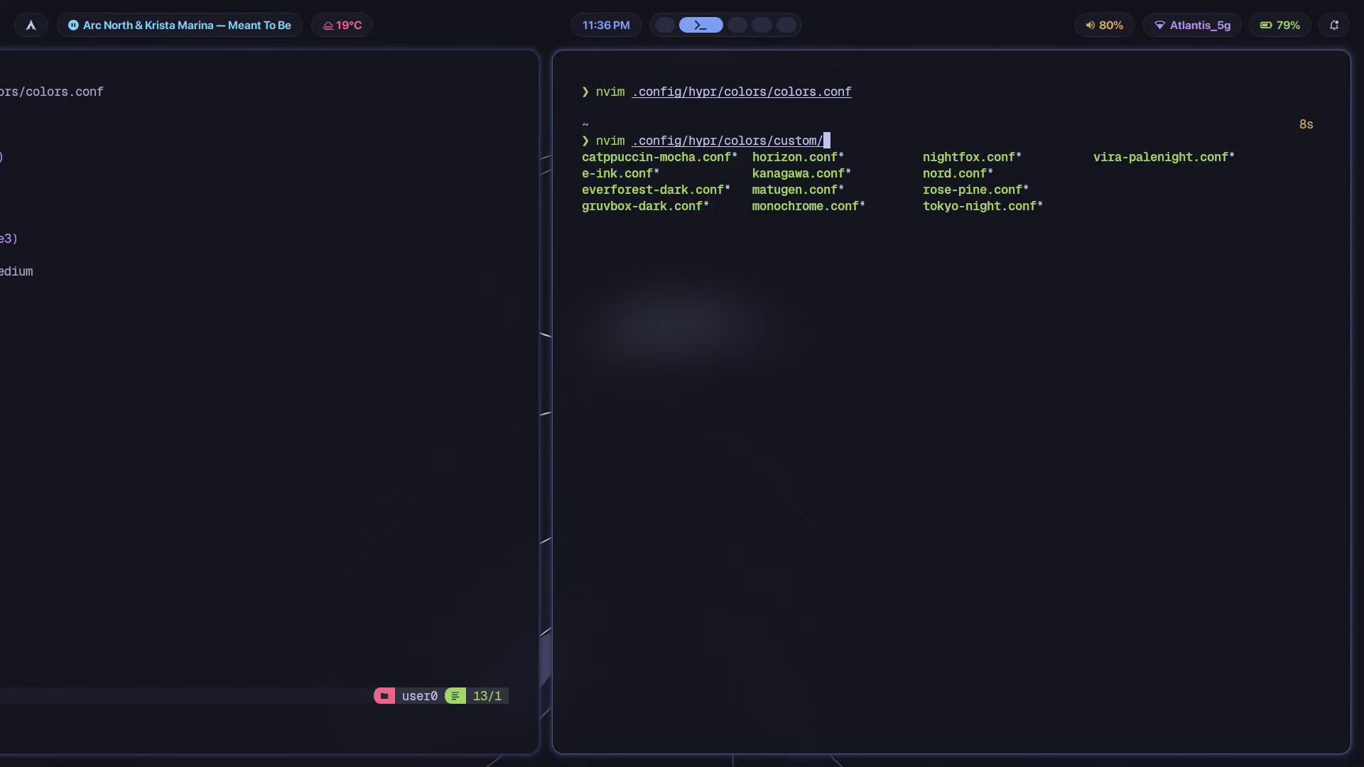
pyautogui.write('tokyo')
pyautogui.moveTo(1202, 220); pyautogui.dragTo(534, 145)
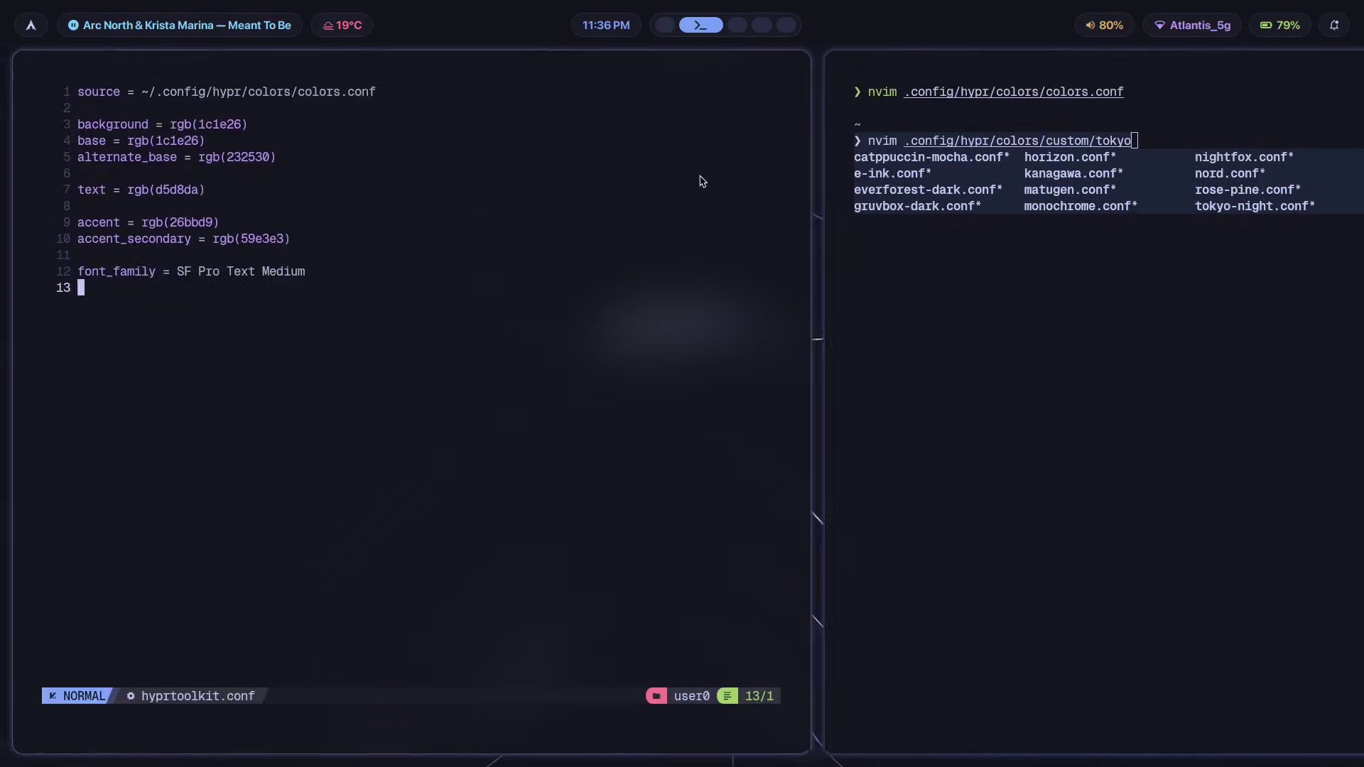
pyautogui.click(908, 213)
pyautogui.press('super+t')
pyautogui.scroll(-9, 788, 453)
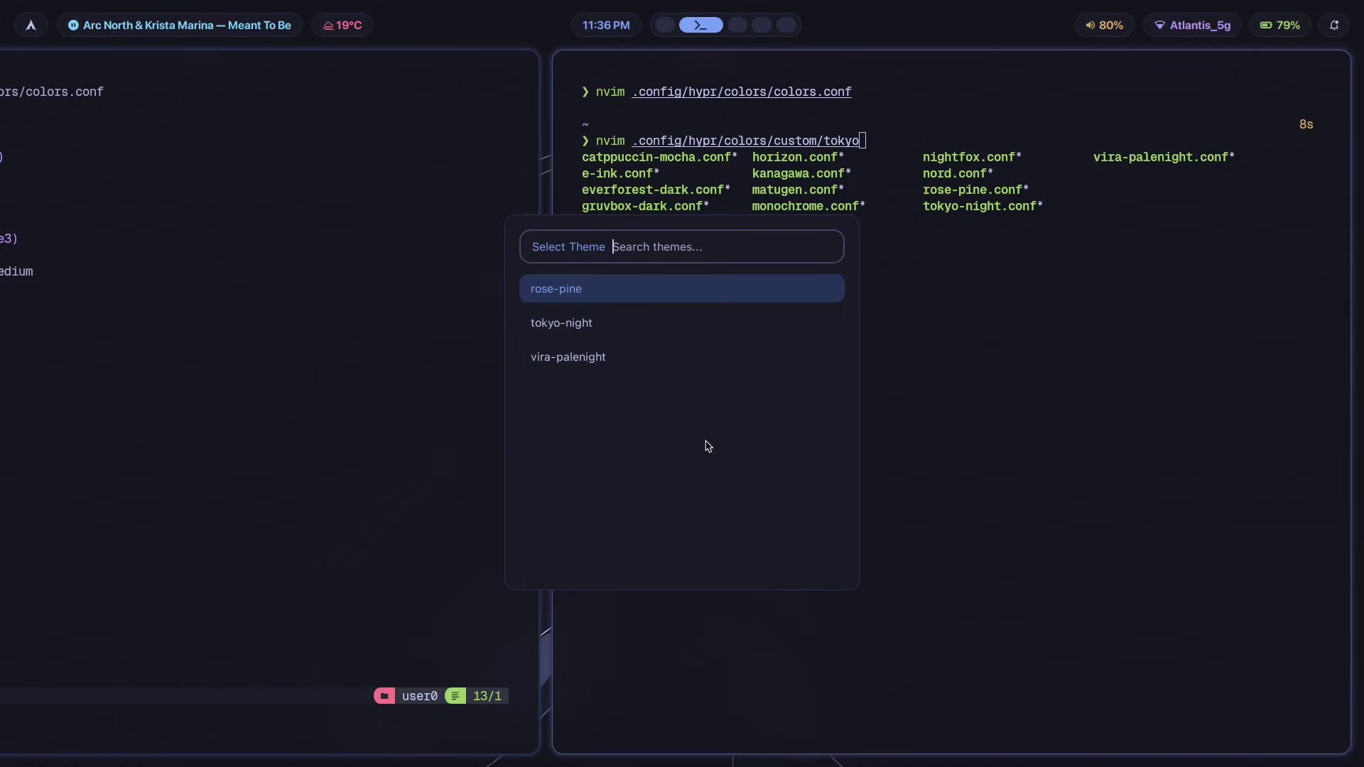
pyautogui.press('Escape')
pyautogui.press('Tab')
pyautogui.press('Return')
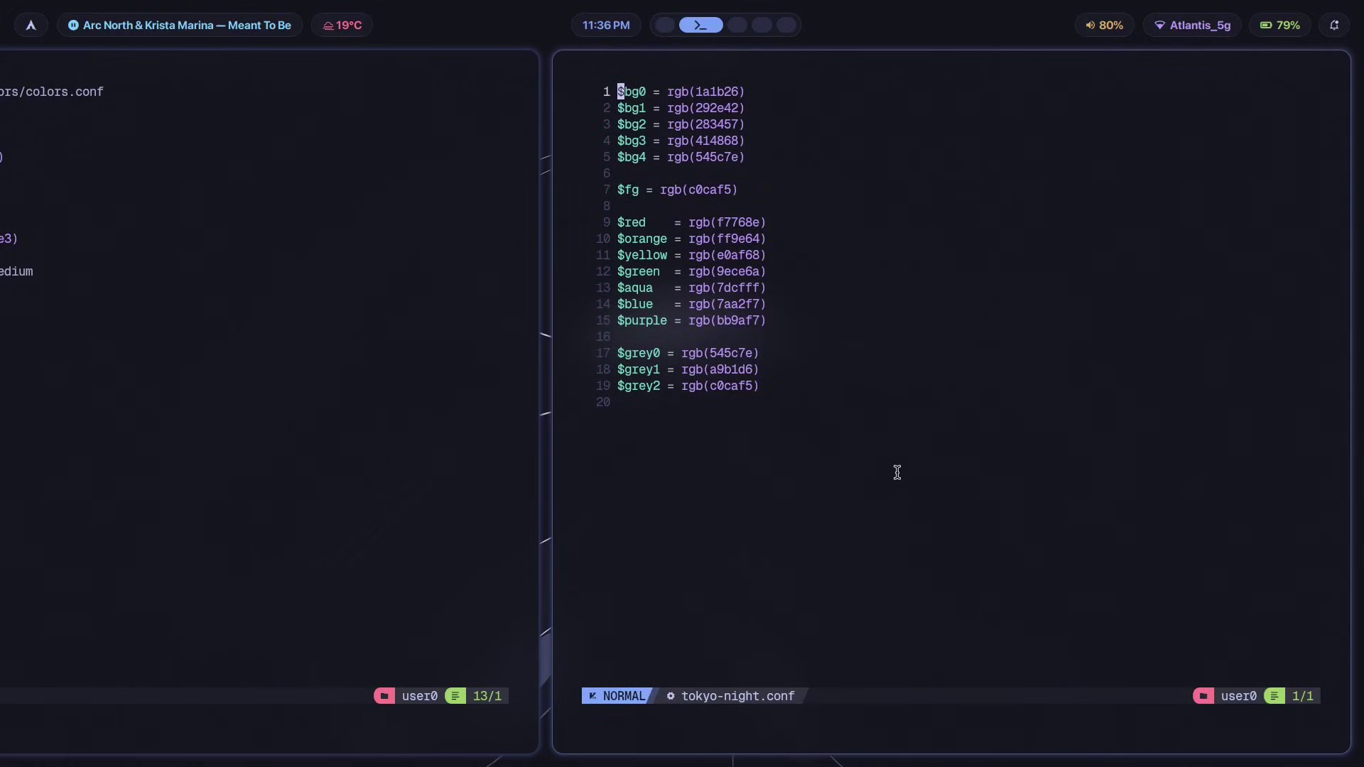
# Compare tokyo-night's $bg0 palette lines with the background colour values in hyprtoolkit.conf.
pyautogui.hotkey('shift', 'g')
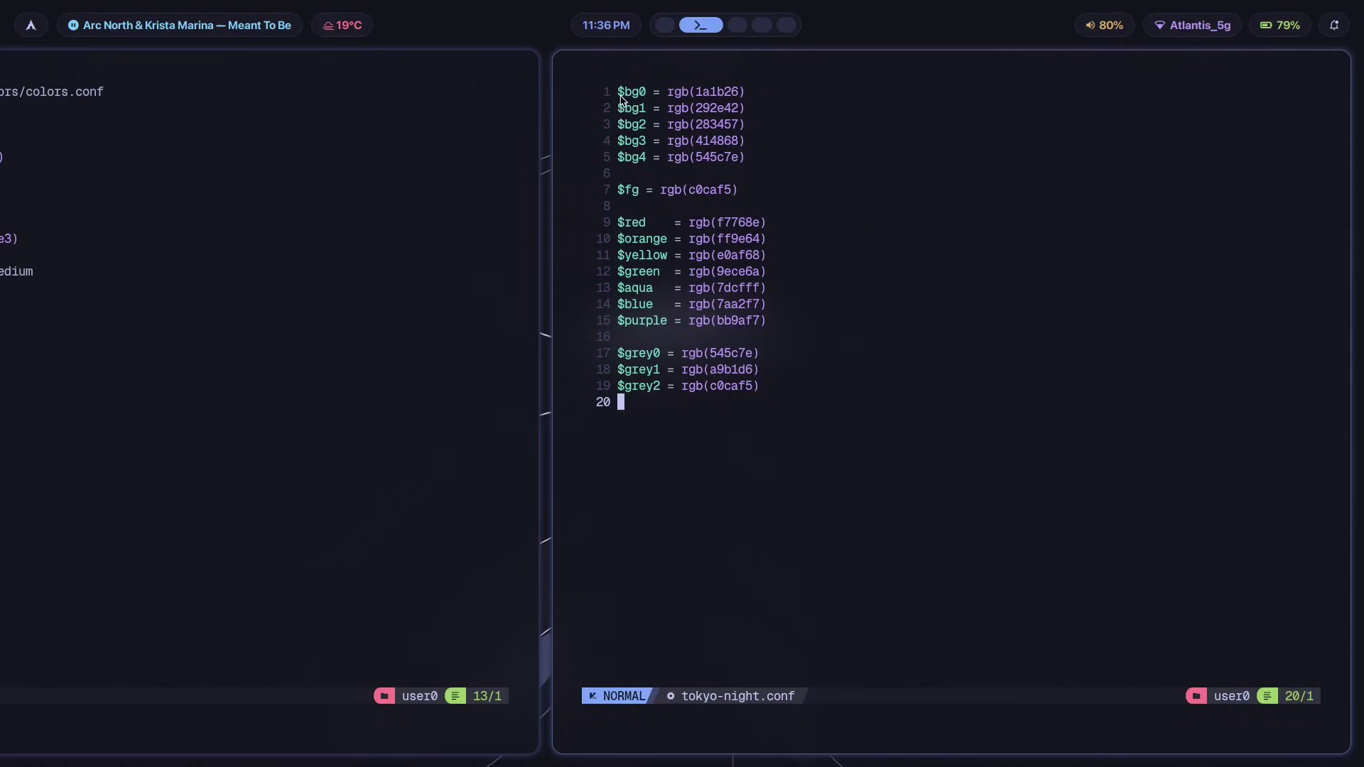
pyautogui.moveTo(654, 93); pyautogui.dragTo(629, 93)
pyautogui.click(685, 102)
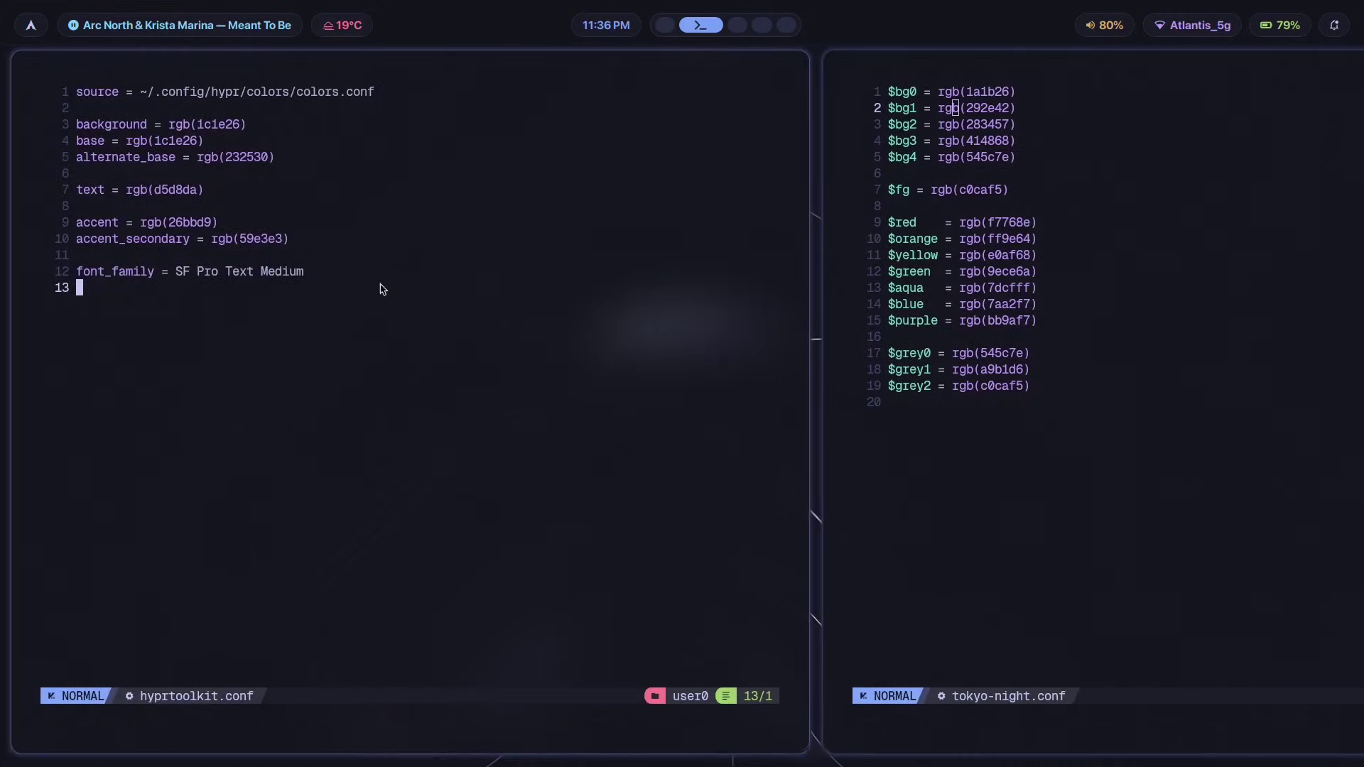
pyautogui.moveTo(766, 110); pyautogui.dragTo(620, 93)
pyautogui.click(720, 114)
pyautogui.moveTo(320, 206); pyautogui.dragTo(223, 128)
pyautogui.click(275, 157)
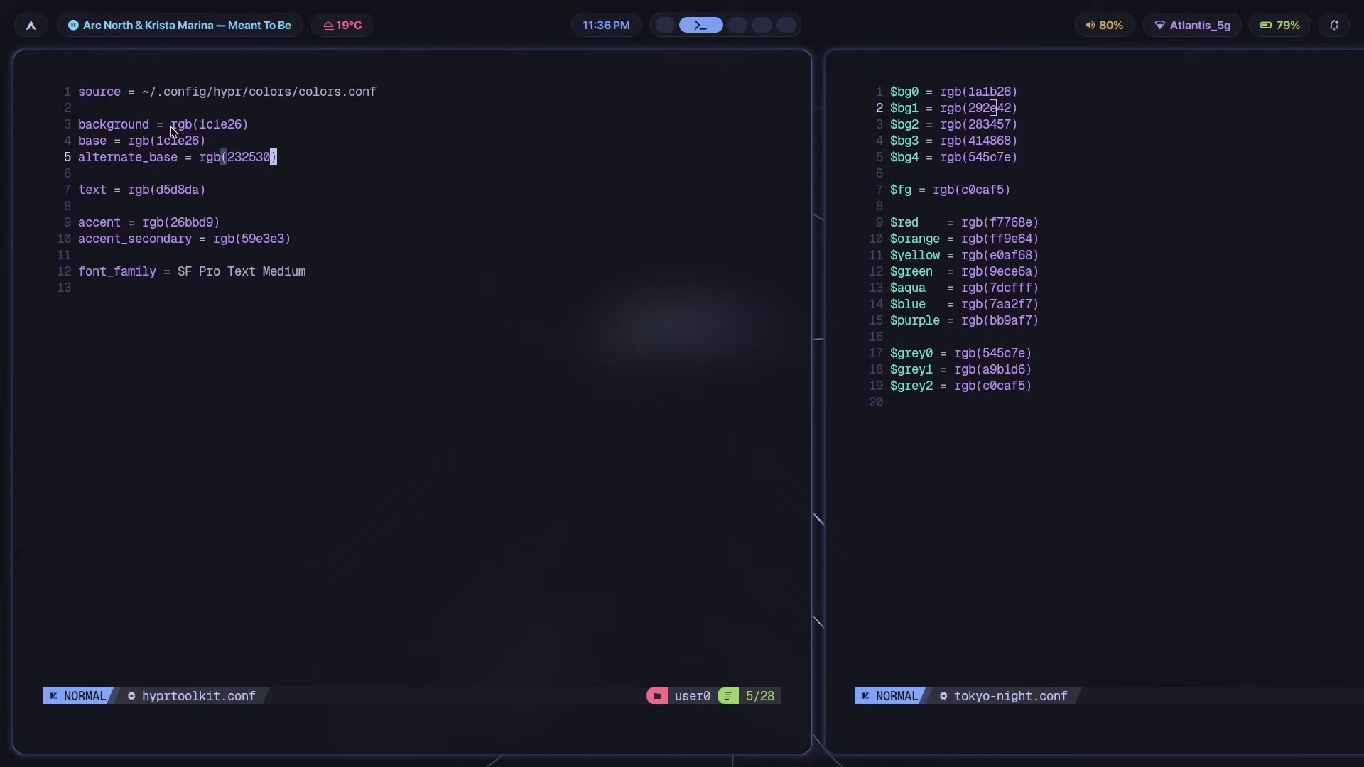
pyautogui.moveTo(173, 130); pyautogui.dragTo(248, 122)
pyautogui.click(251, 157)
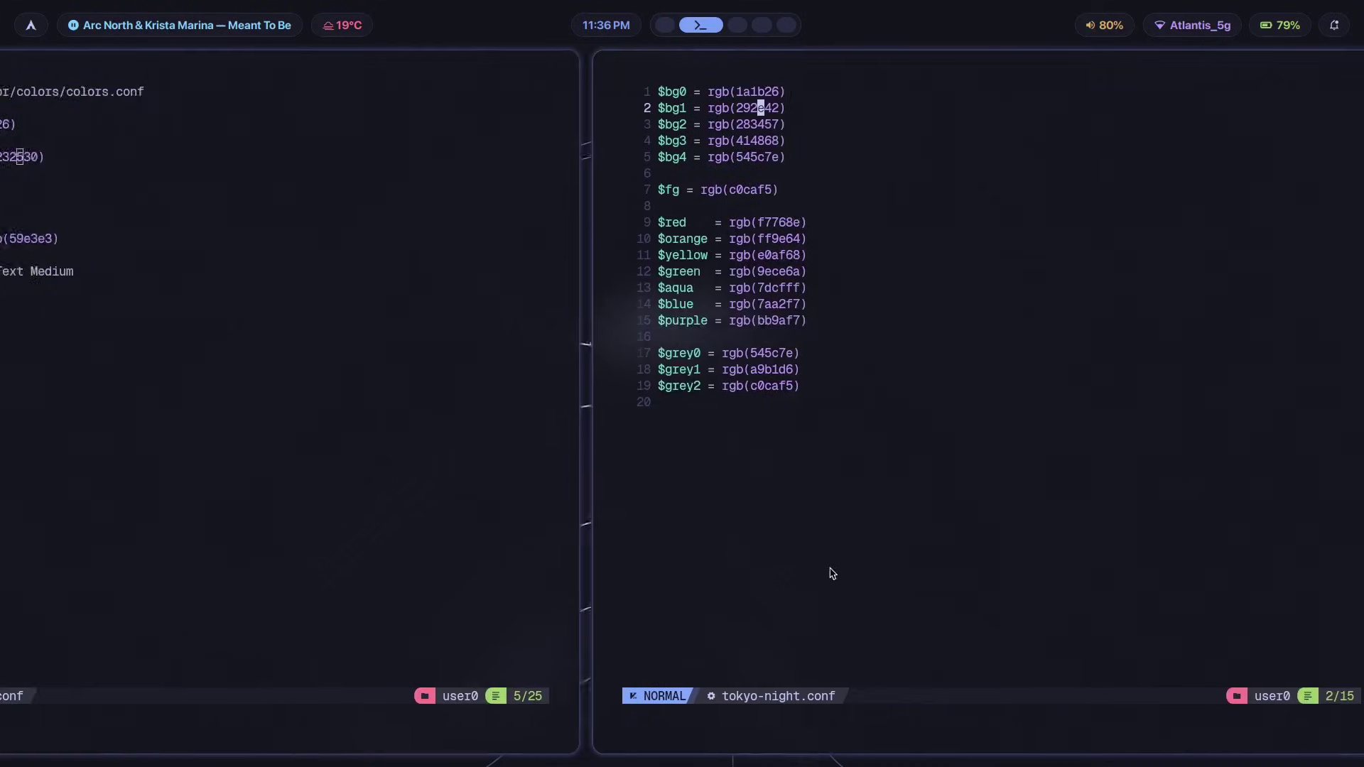
# Recheck tokyo-night's $bg0 line against hyprtoolkit.conf's blank line 2 and last line.
pyautogui.click(686, 500)
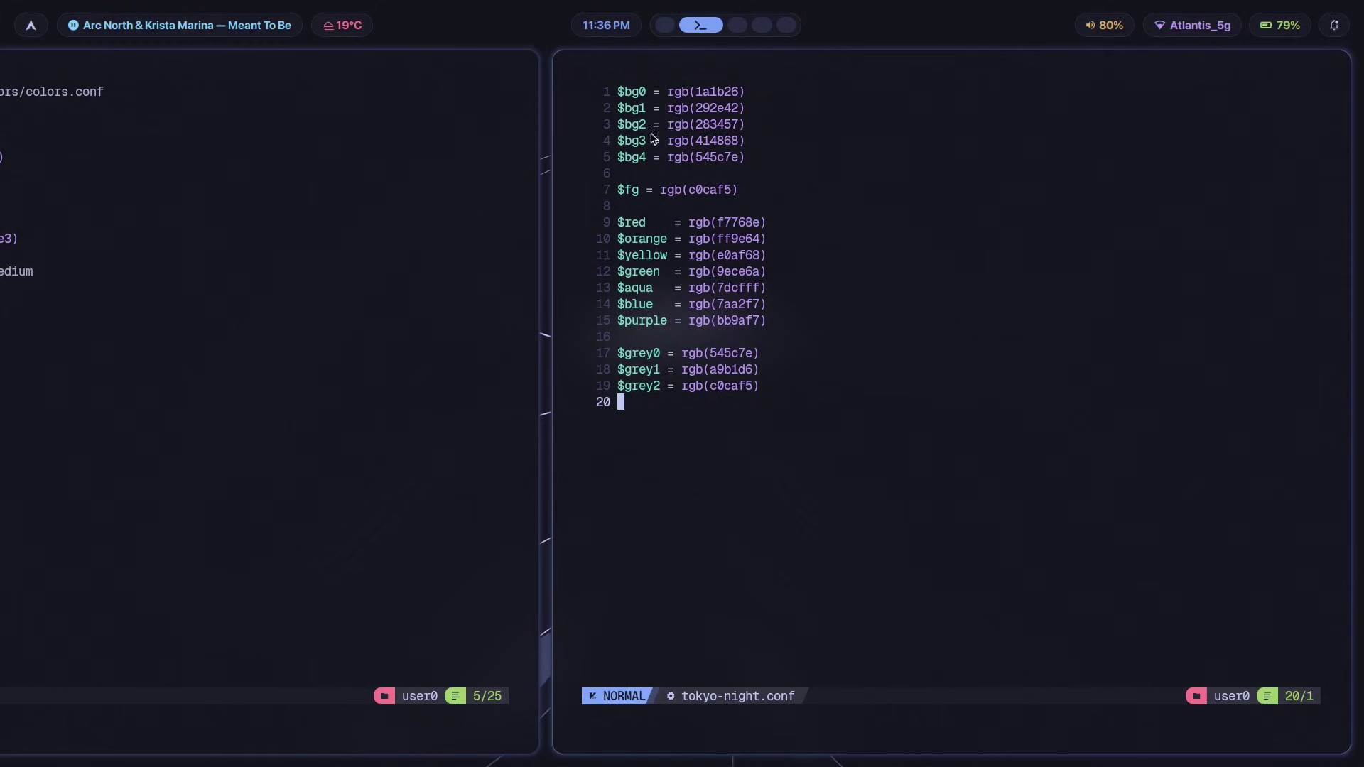
pyautogui.moveTo(649, 91); pyautogui.dragTo(620, 88)
pyautogui.click(803, 475)
pyautogui.moveTo(216, 348)
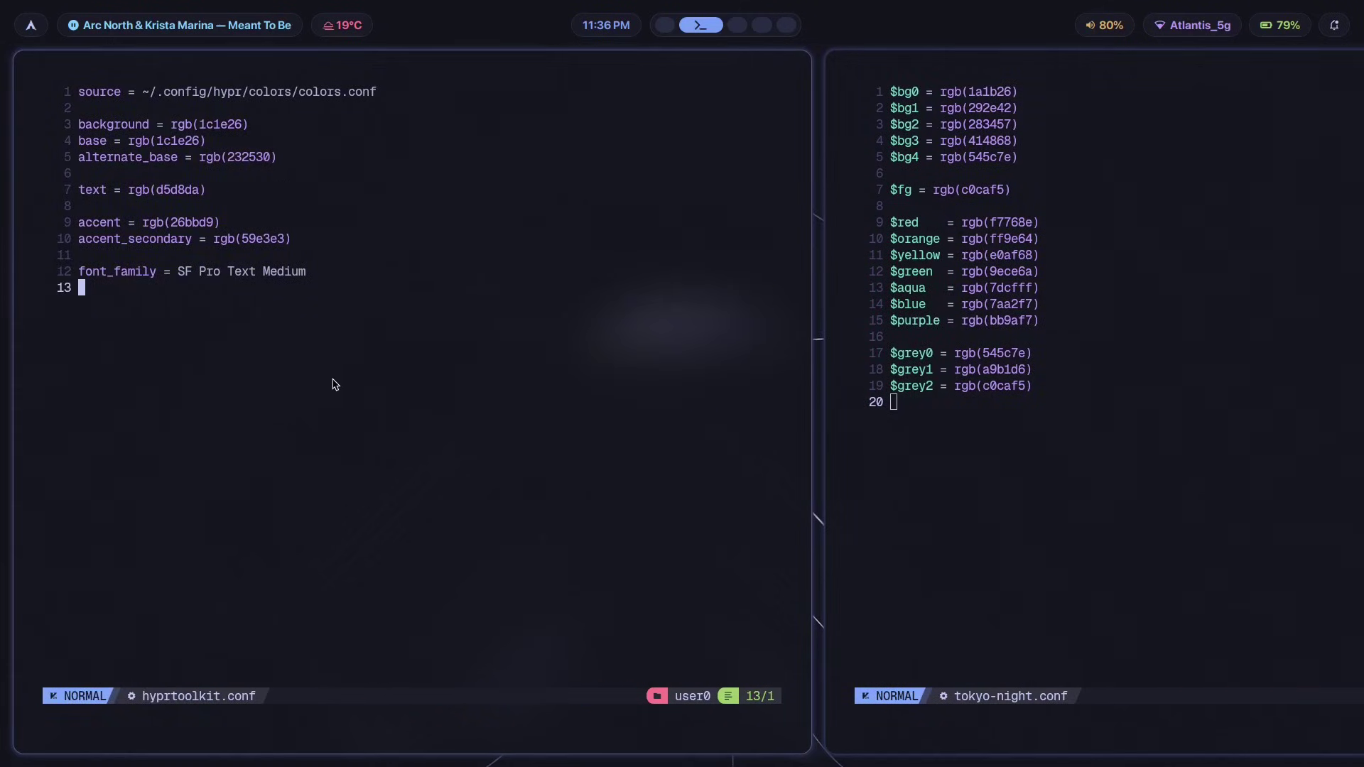
pyautogui.click(84, 107)
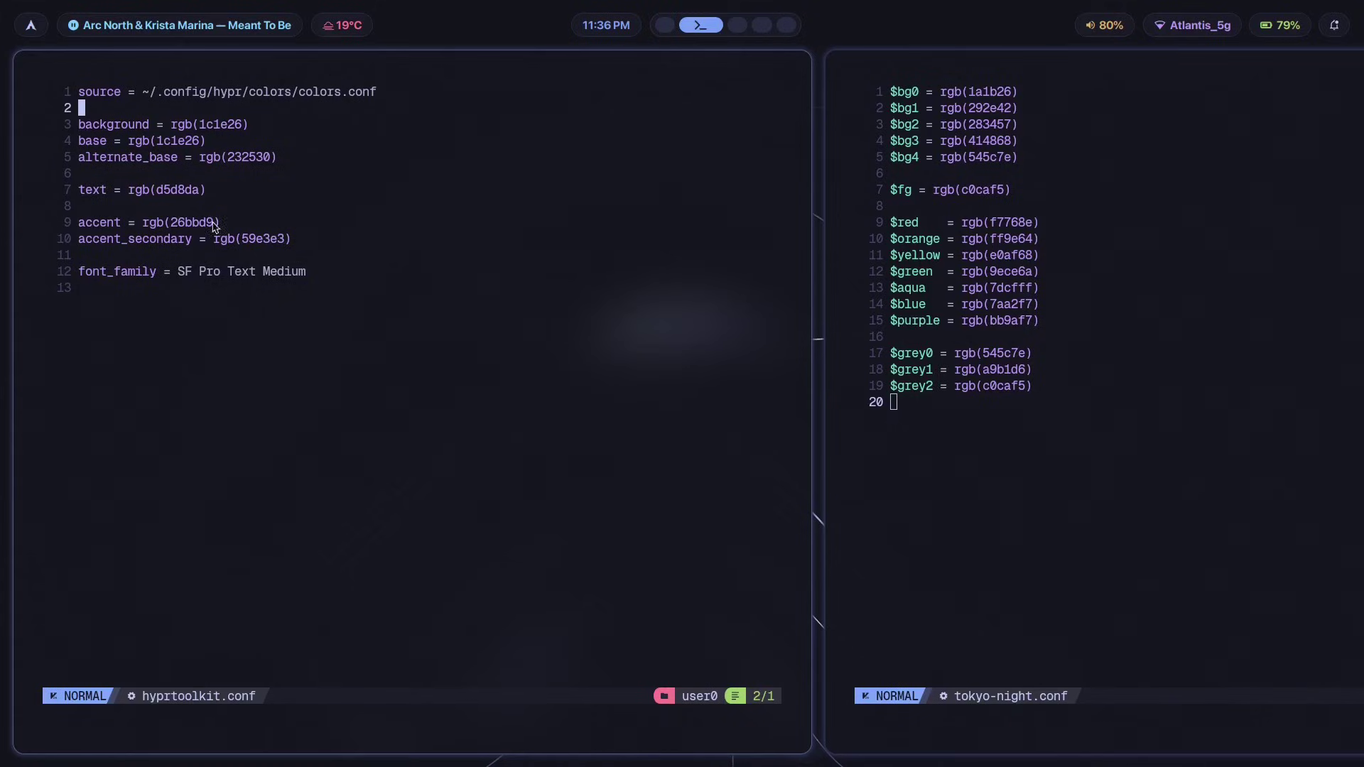
pyautogui.click(405, 399)
pyautogui.press('super+Right')
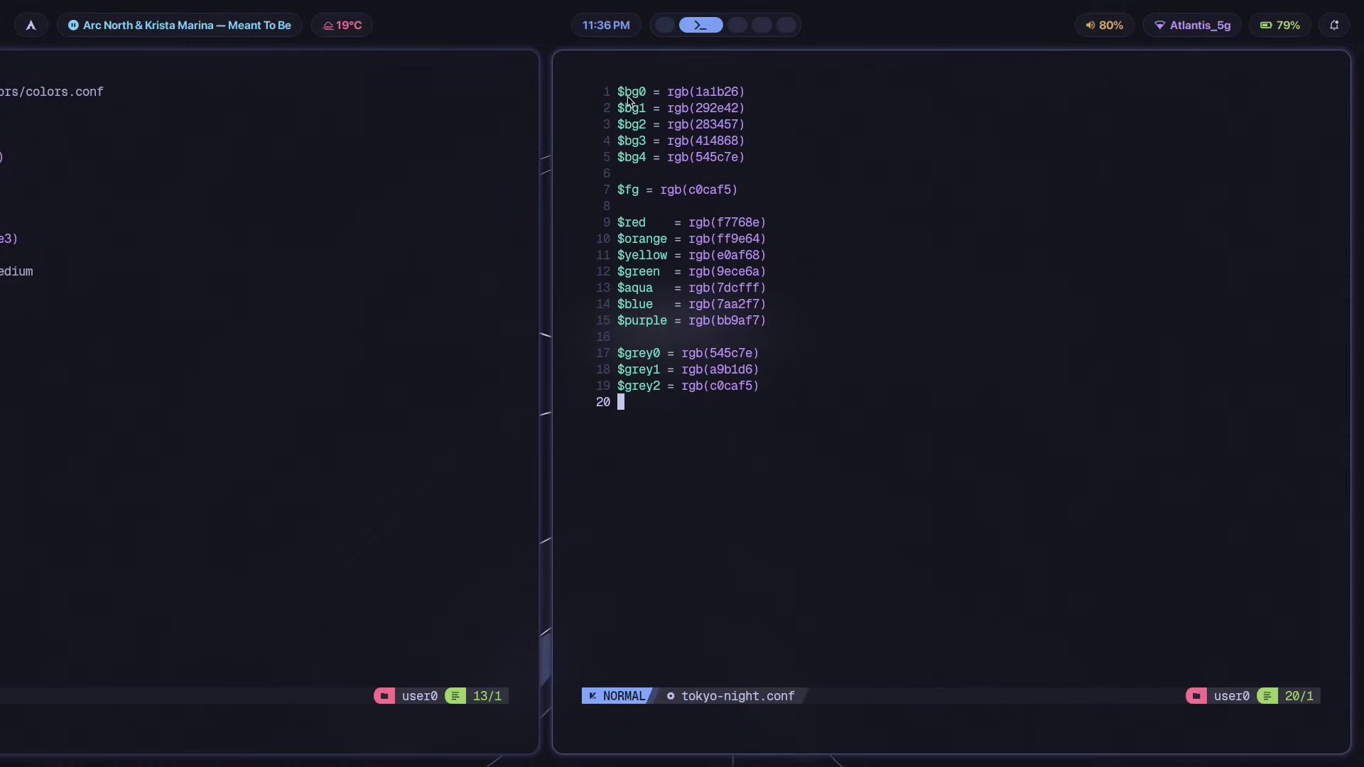
pyautogui.moveTo(622, 92); pyautogui.dragTo(742, 93)
pyautogui.click(752, 506)
# Close the tokyo-night.conf window and delete hyprtoolkit.conf's source line plus the blank line after it.
pyautogui.press('super+q')
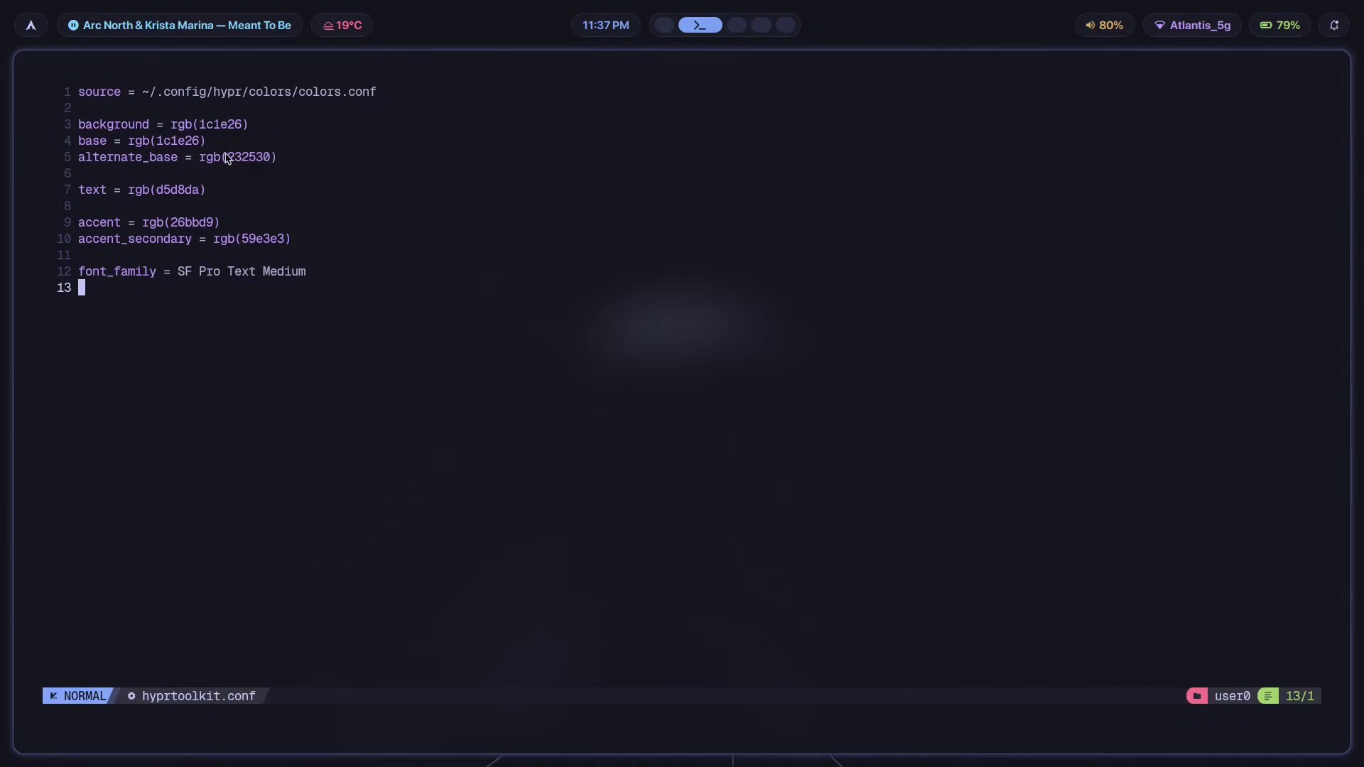
pyautogui.press('super+1')
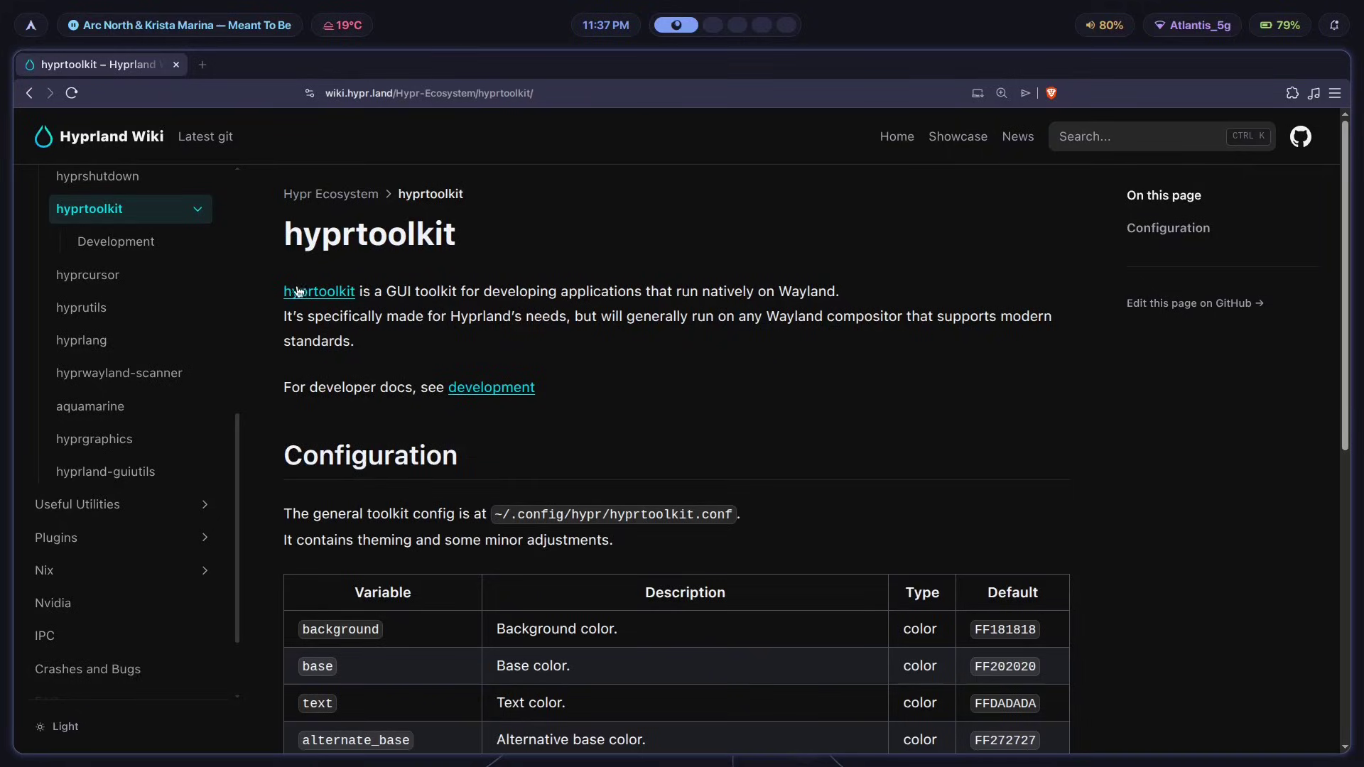
pyautogui.press('super+2')
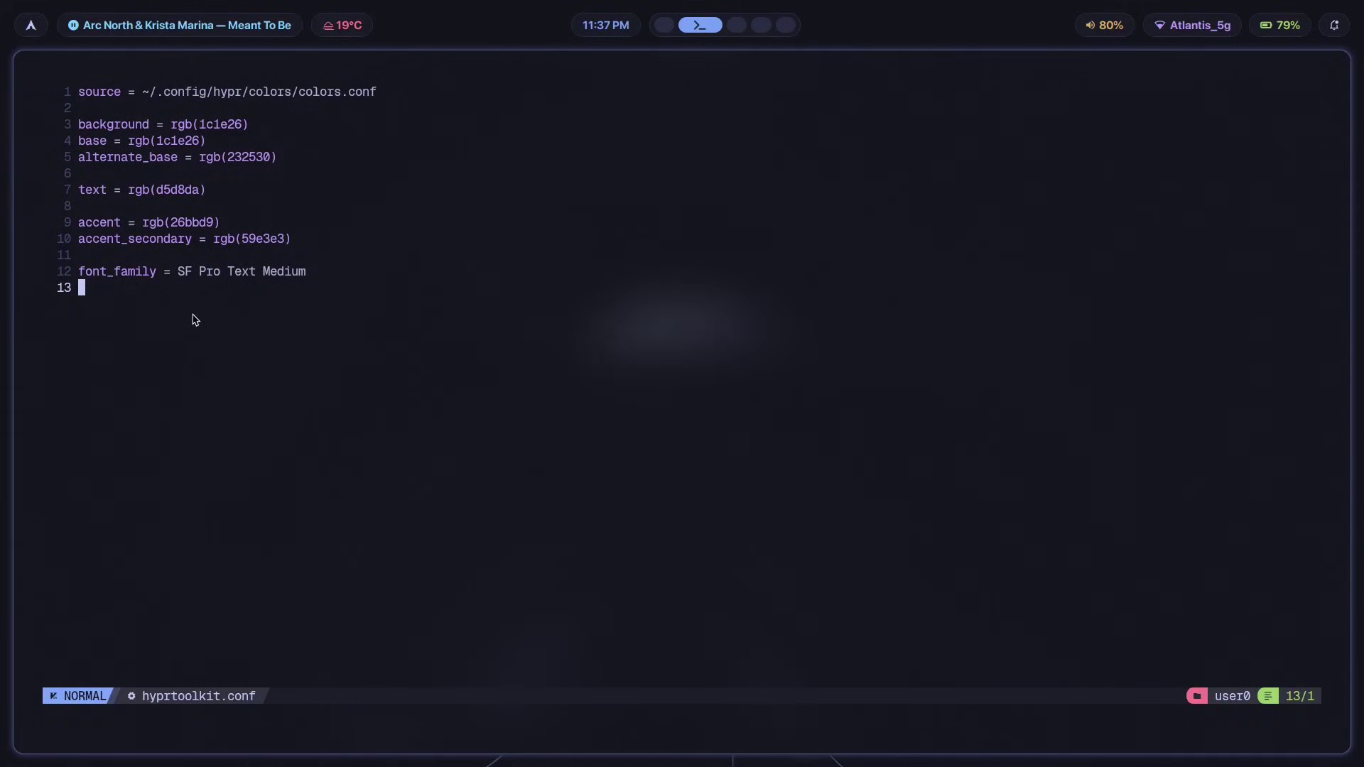
pyautogui.moveTo(109, 110); pyautogui.dragTo(70, 93)
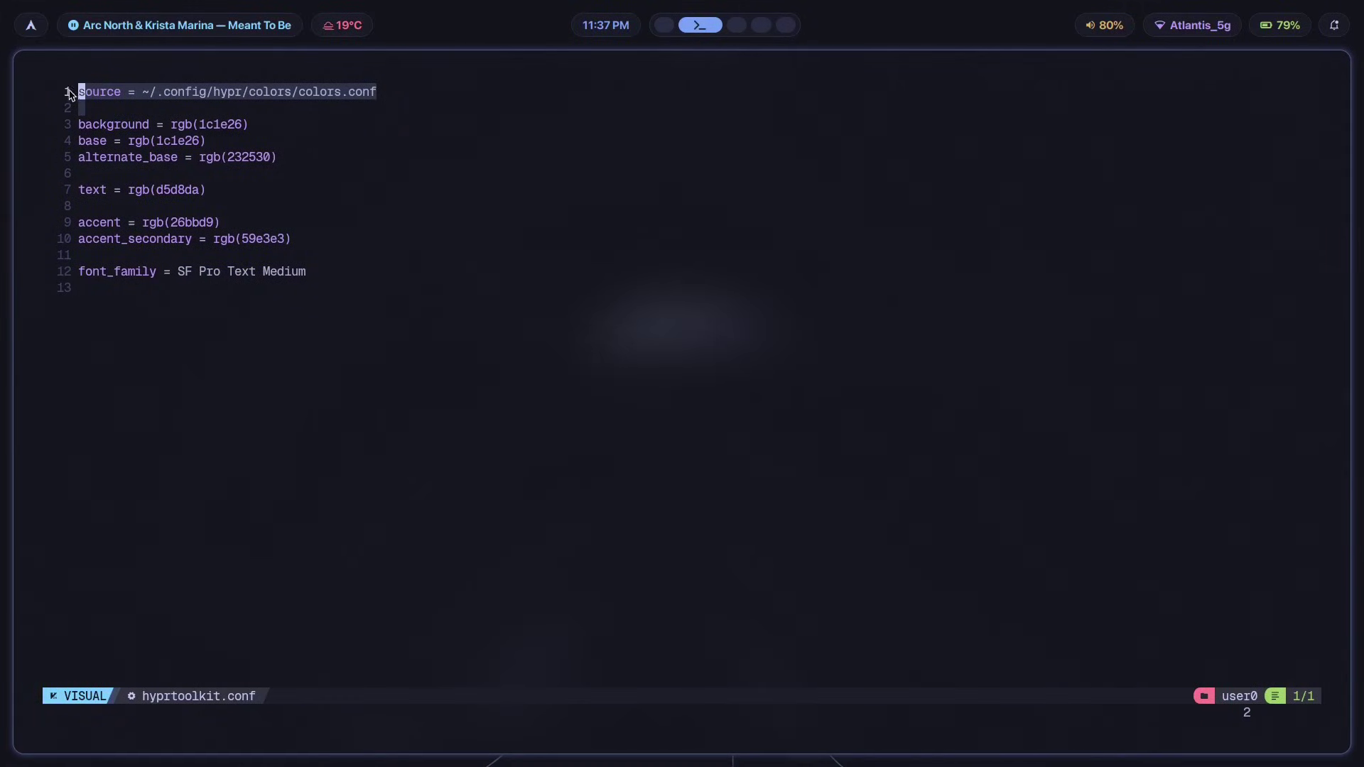
pyautogui.press('d')
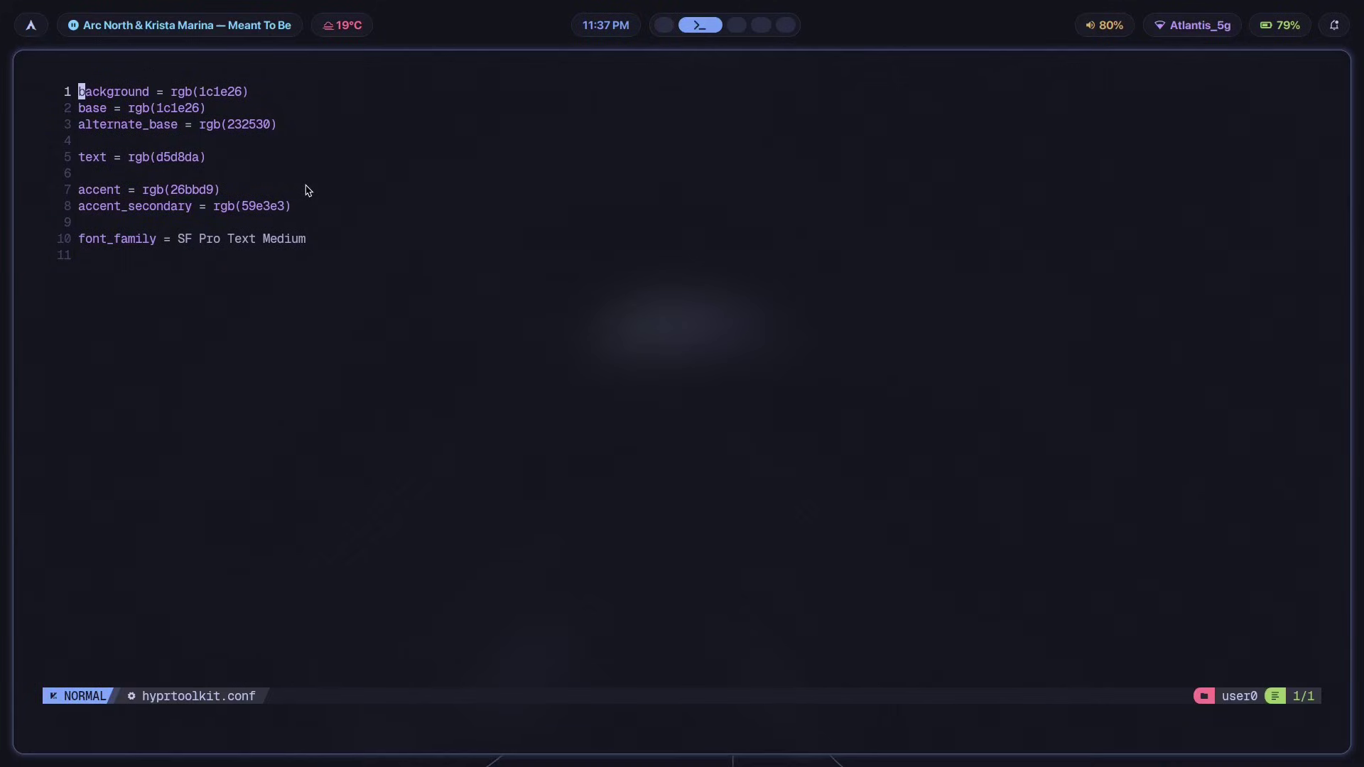
pyautogui.hotkey('shift', 'g')
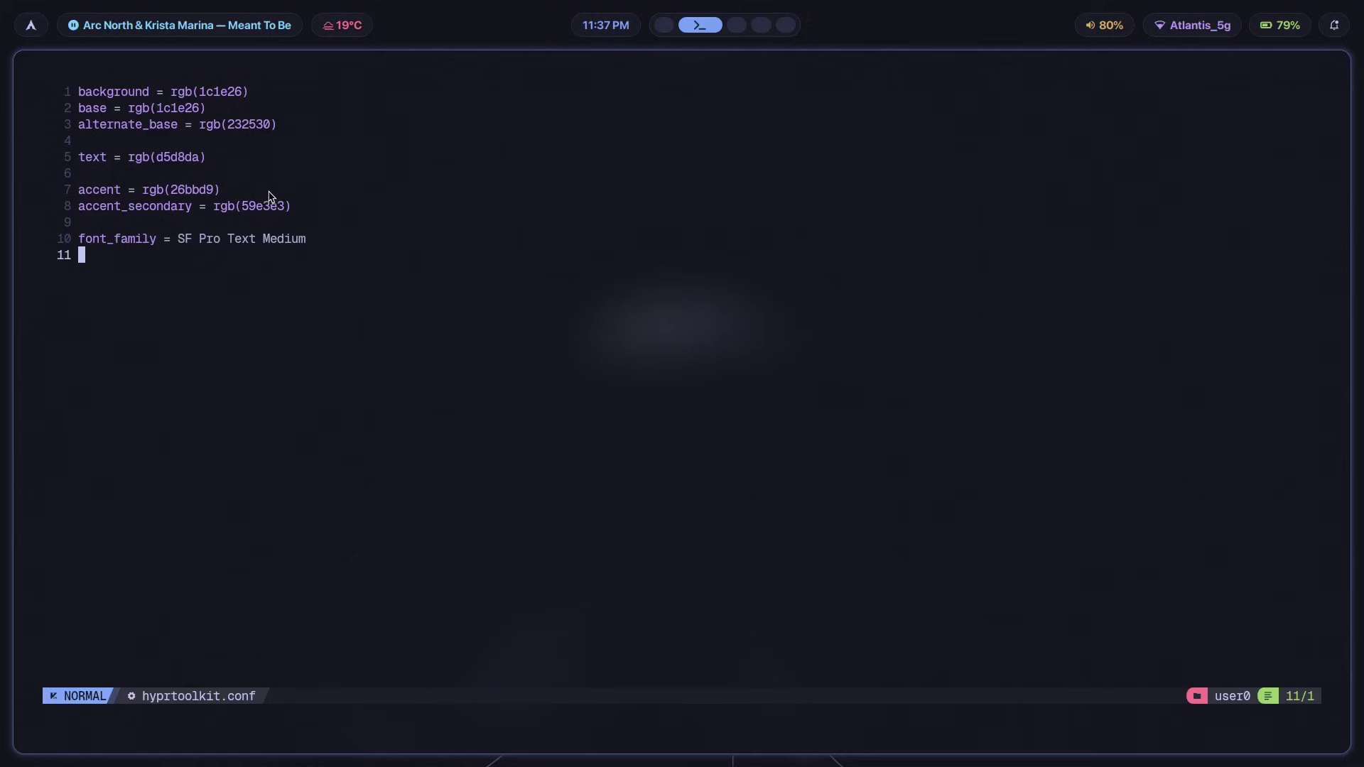
# Apply the horizon desktop theme from the theme picker.
pyautogui.press('super+r')
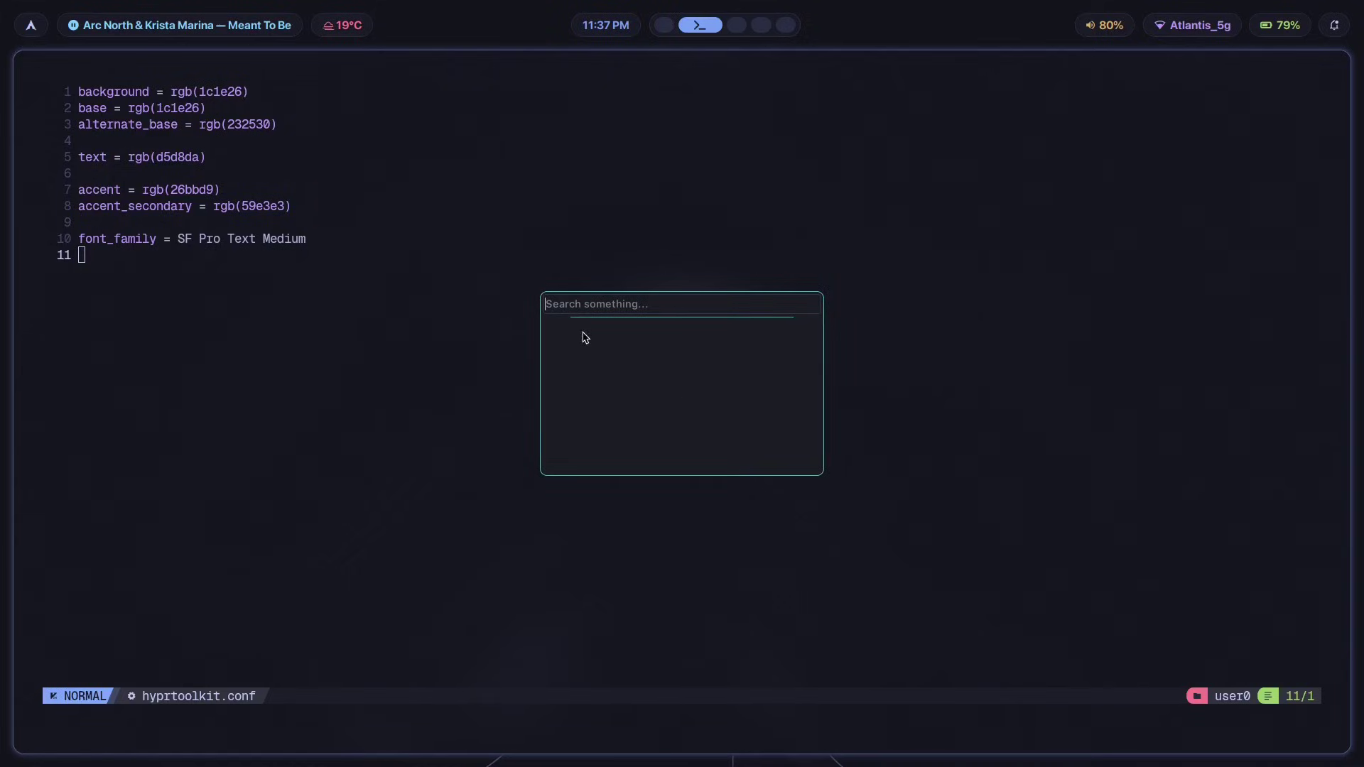
pyautogui.press('Escape')
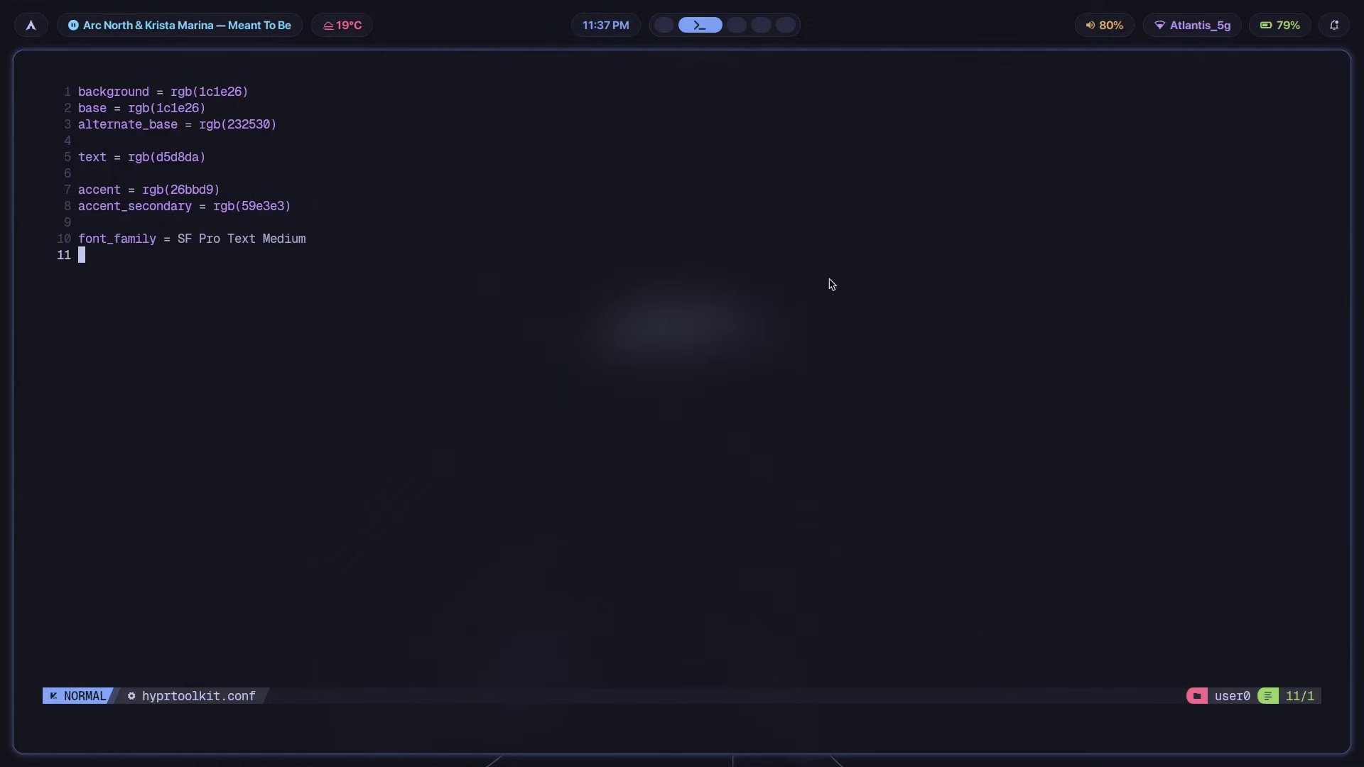
pyautogui.press('super+space')
pyautogui.write('fd')
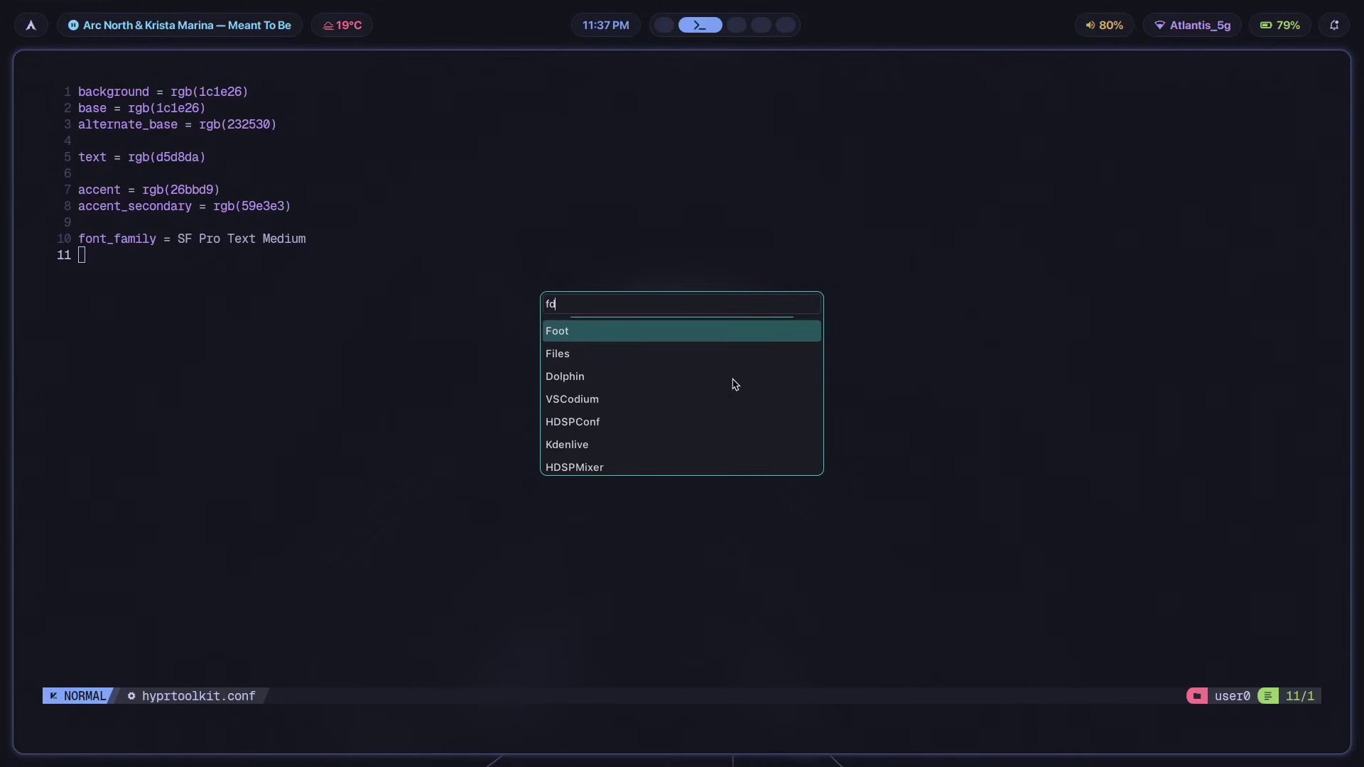
pyautogui.press('Escape')
pyautogui.press('super+shift+t')
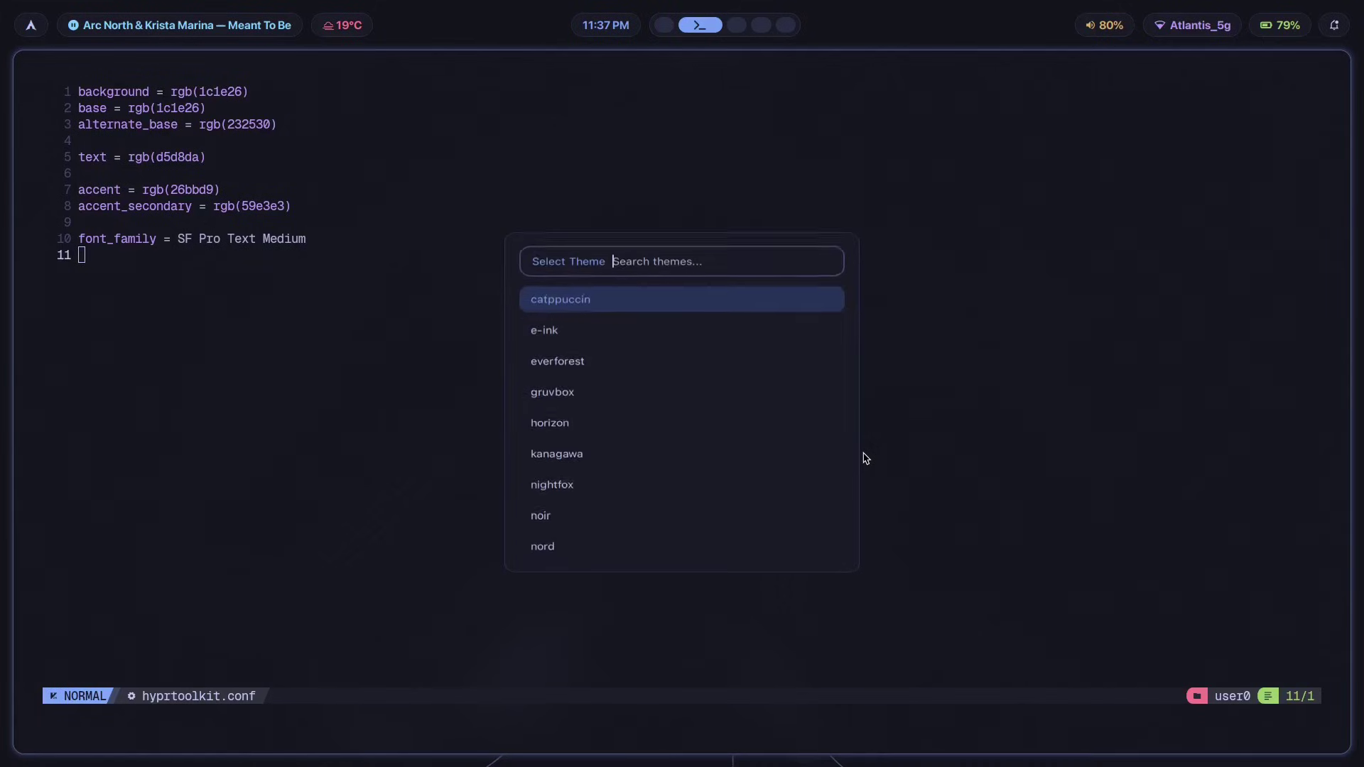
pyautogui.press('Down')
pyautogui.press('Down')
pyautogui.press('Down')
pyautogui.press('Down')
pyautogui.press('Return')
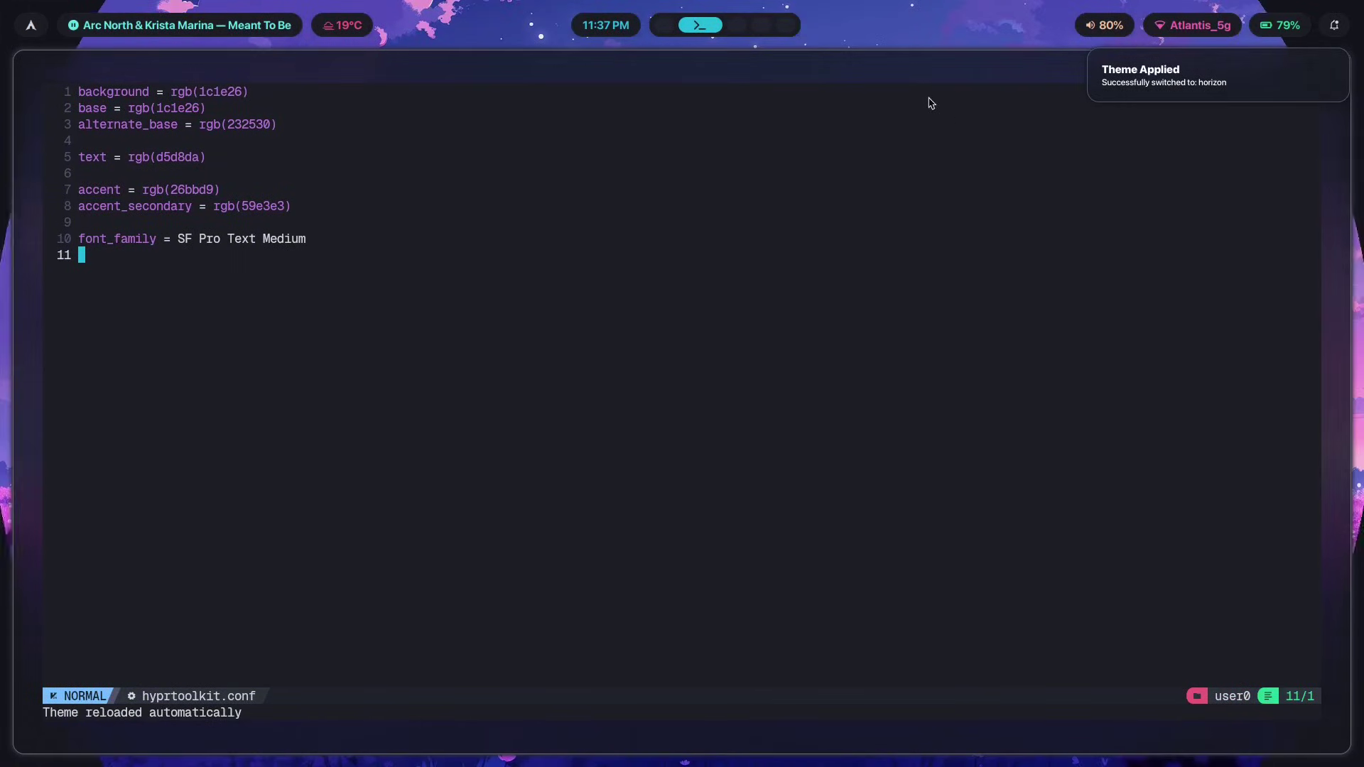
# Highlight the font_family line (line 10) in hyprtoolkit.conf, then clear the selection.
pyautogui.press('super+space')
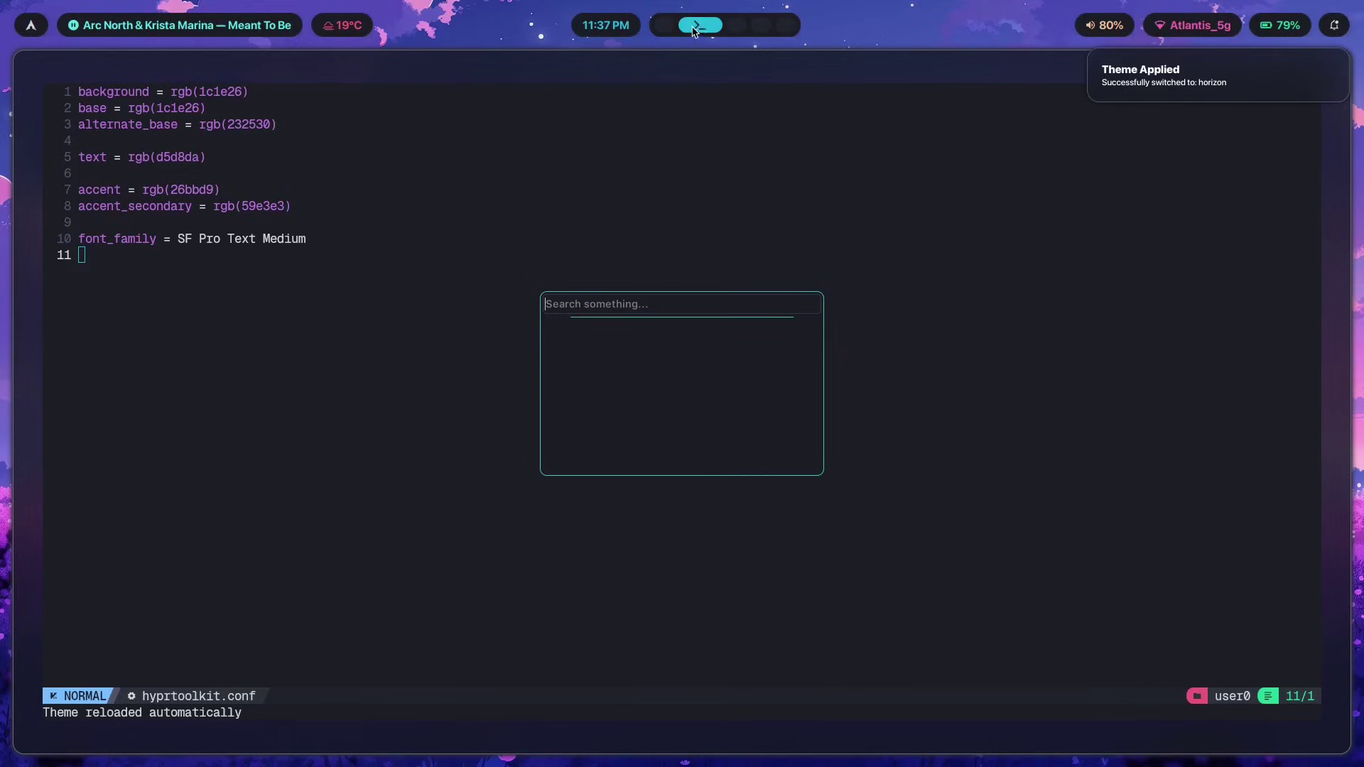
pyautogui.press('Escape')
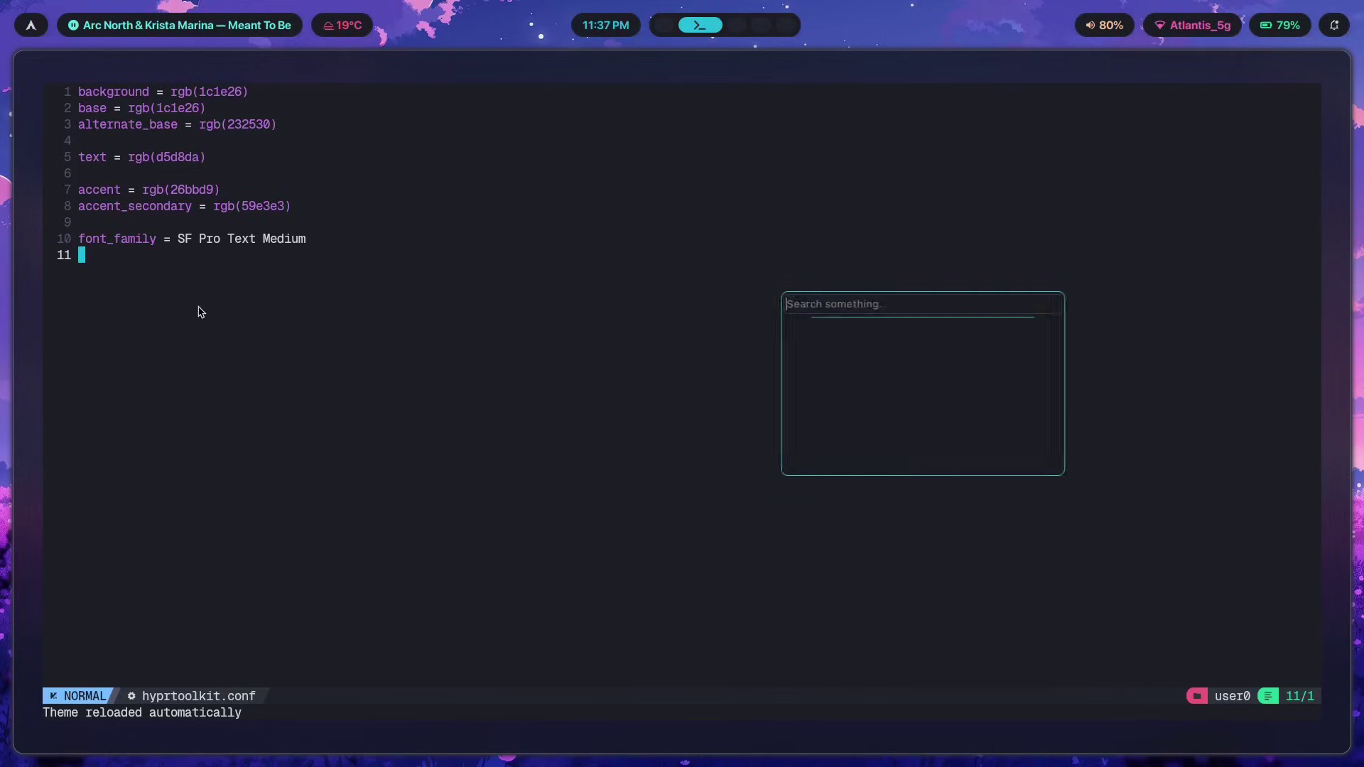
pyautogui.press('v')
pyautogui.moveTo(303, 241); pyautogui.dragTo(70, 238)
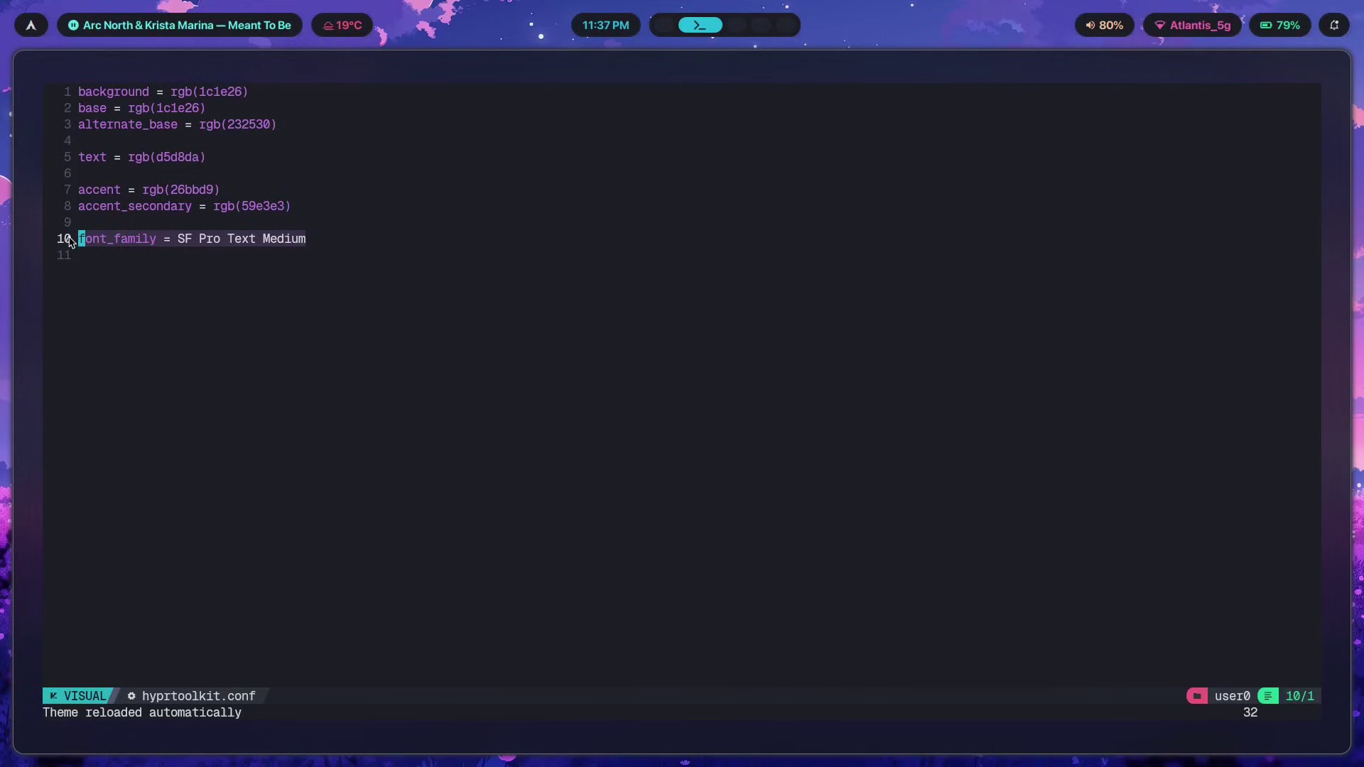
pyautogui.click(161, 285)
# Review the colour variables in the wiki's hyprtoolkit Configuration table.
pyautogui.press('super+1')
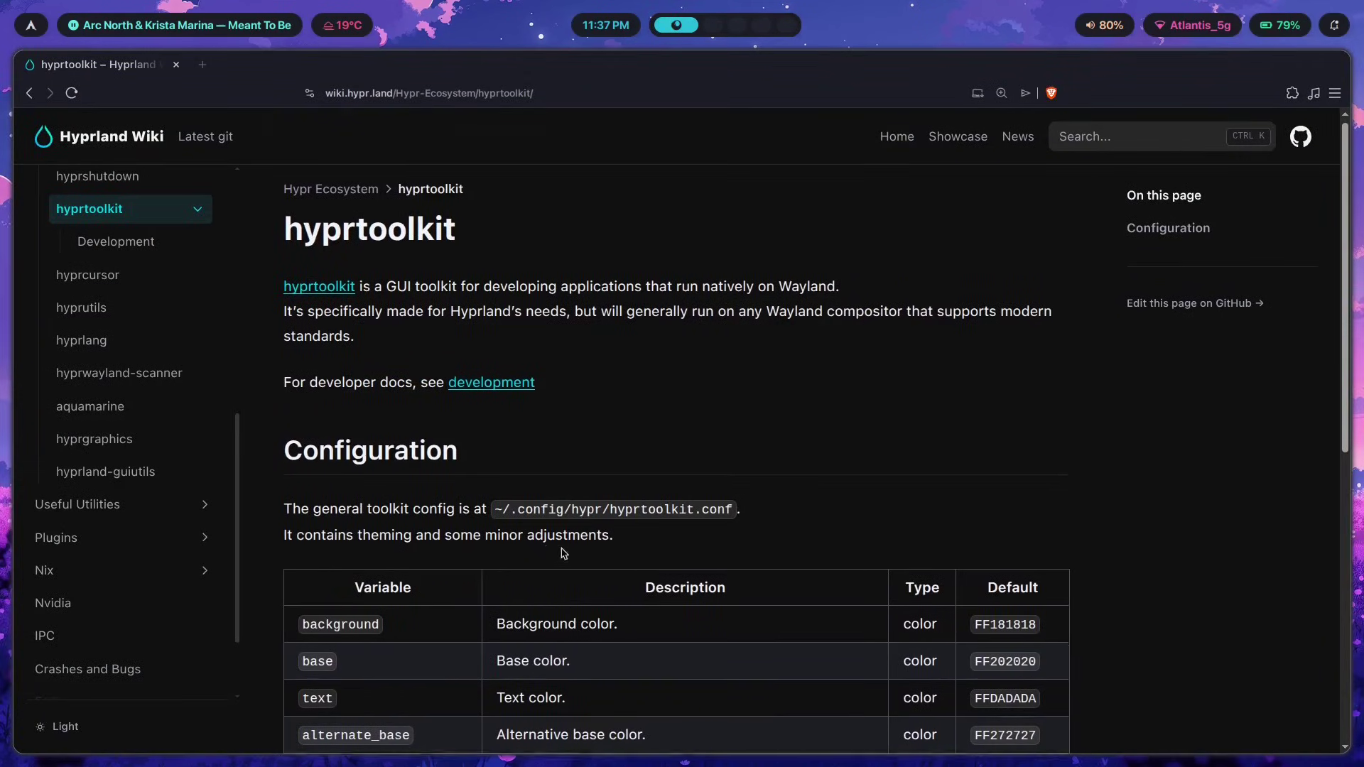
pyautogui.scroll(-3, 551, 434)
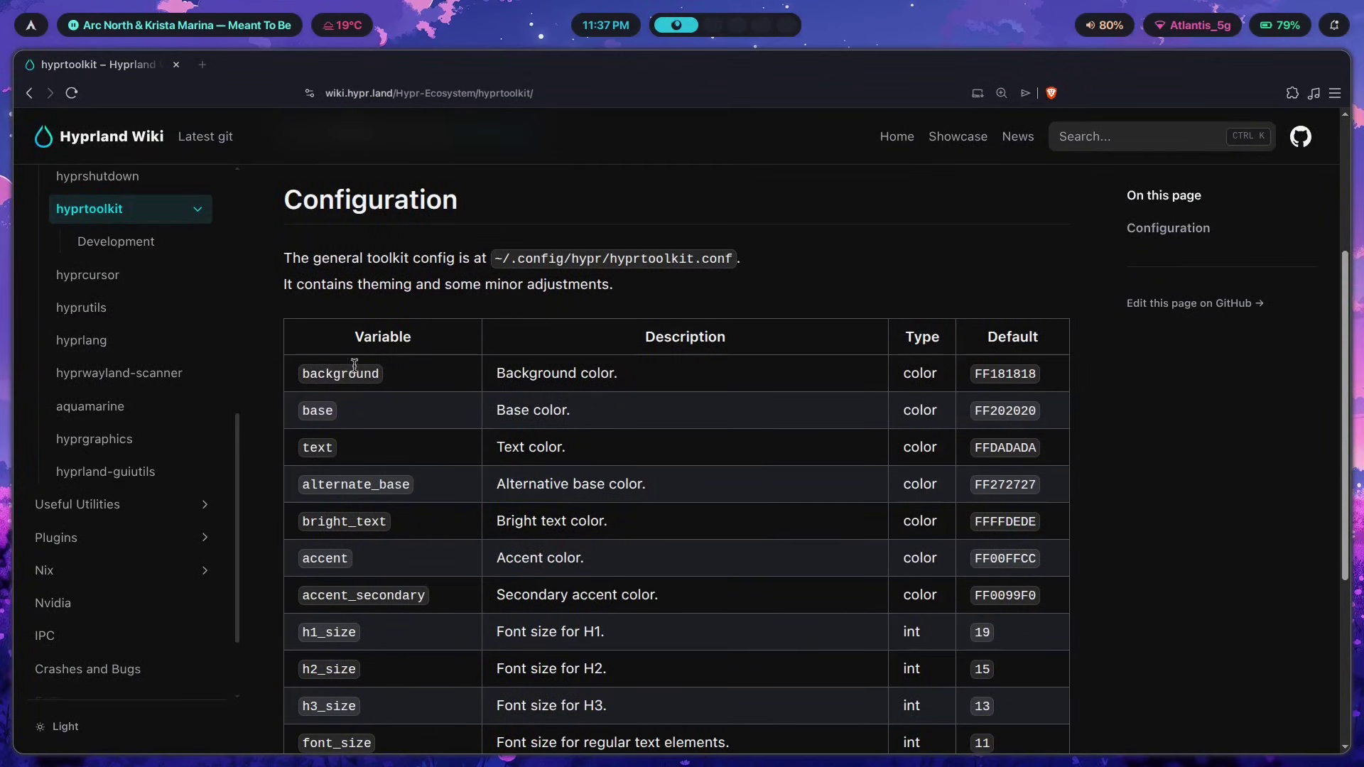
pyautogui.moveTo(496, 371); pyautogui.dragTo(632, 529)
pyautogui.click(650, 559)
pyautogui.scroll(3, 533, 322)
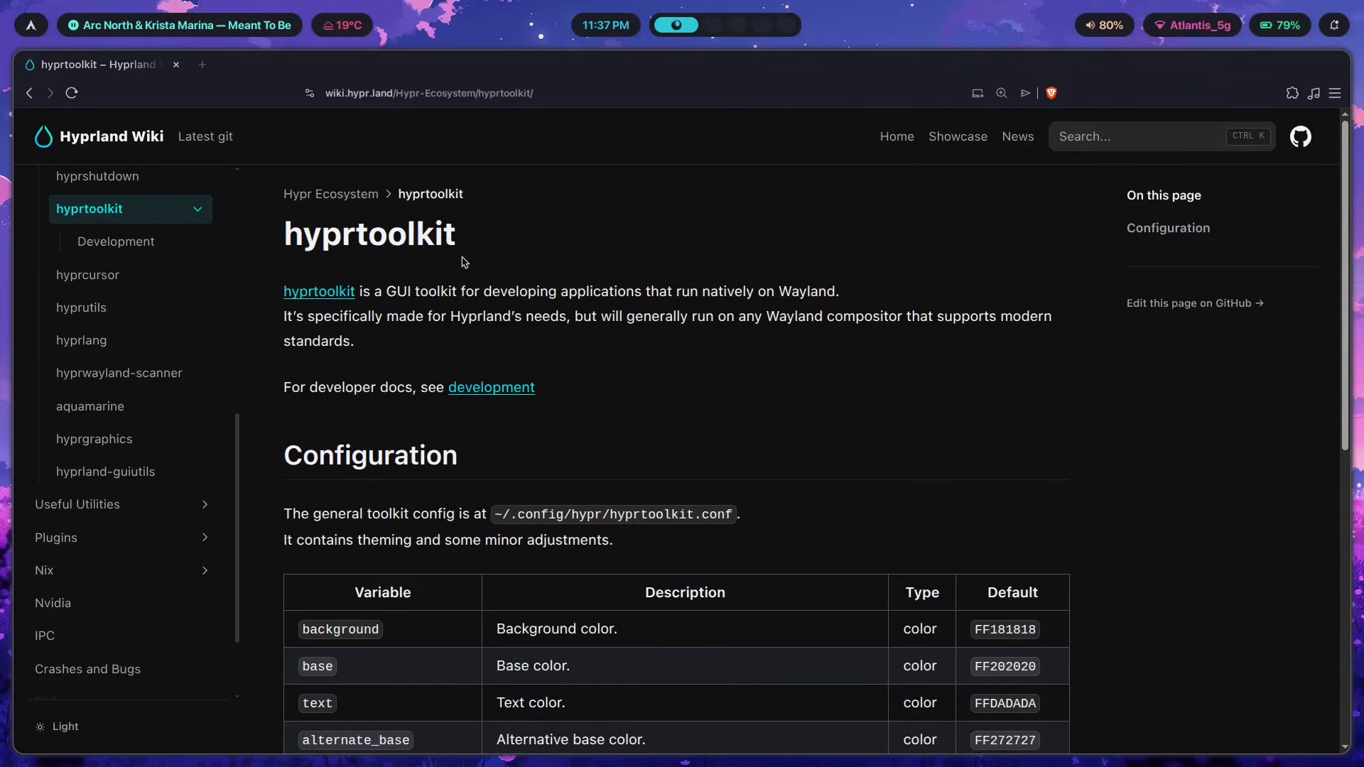
pyautogui.scroll(-2, 465, 262)
pyautogui.scroll(2, 484, 264)
pyautogui.moveTo(449, 239); pyautogui.dragTo(283, 237)
pyautogui.click(588, 354)
# Compare the wiki's hyprtoolkit page with hyprtoolkit.conf, switching between the browser and Neovim.
pyautogui.press('super+space')
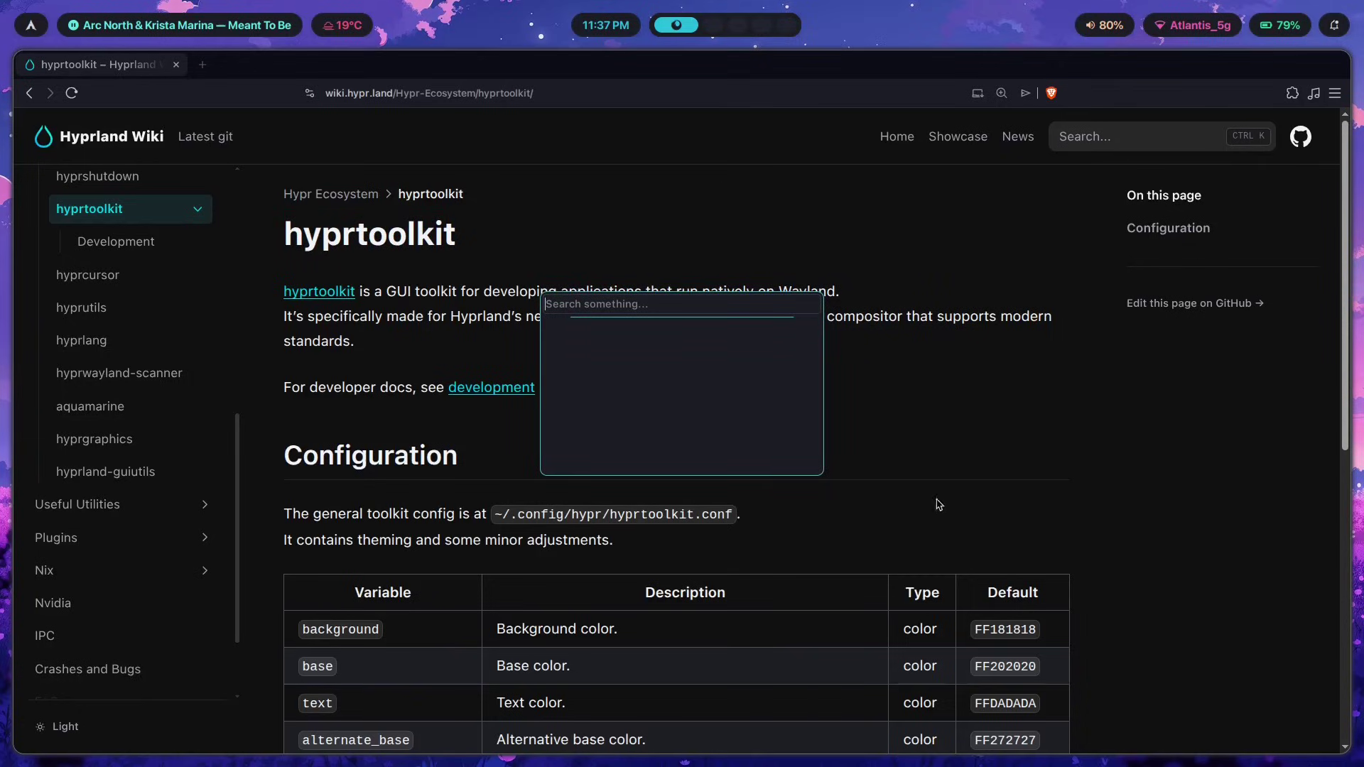
pyautogui.press('Escape')
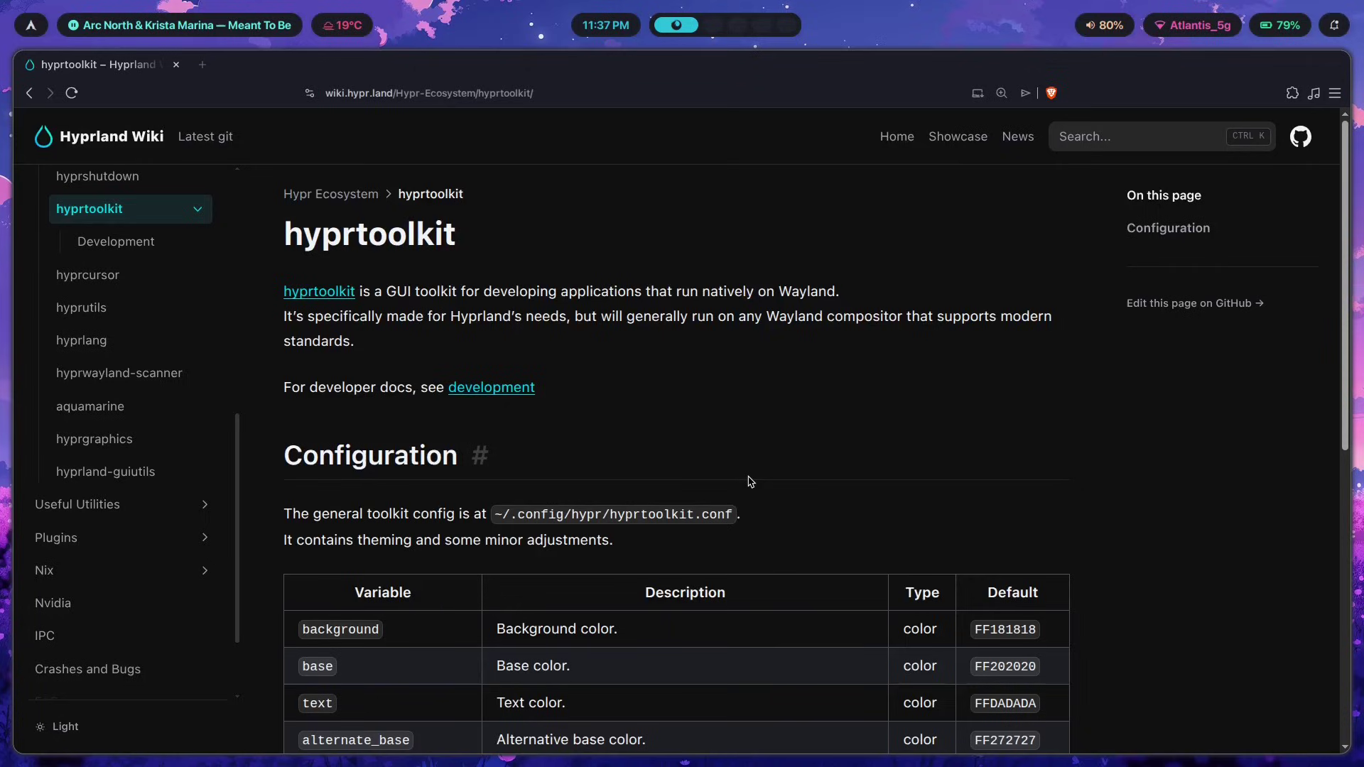
pyautogui.moveTo(464, 244); pyautogui.dragTo(290, 235)
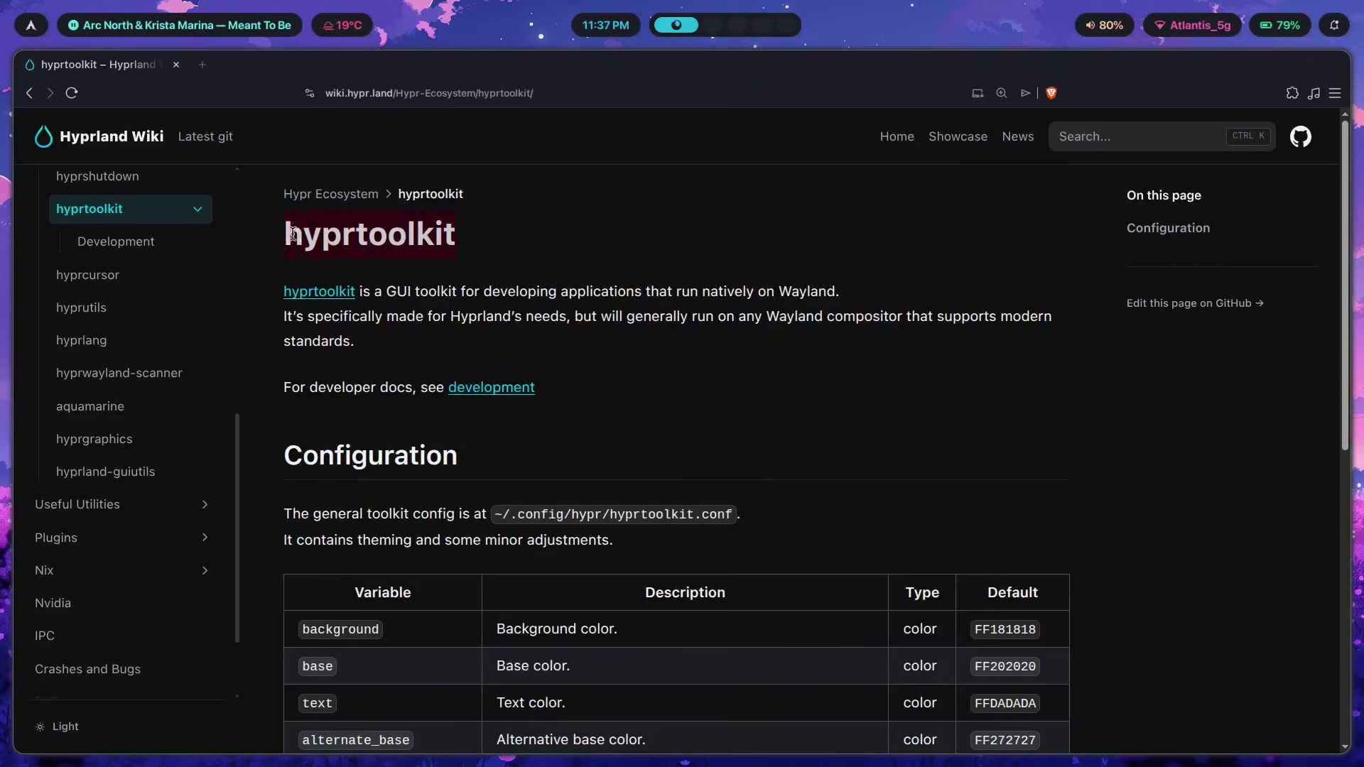
pyautogui.click(352, 237)
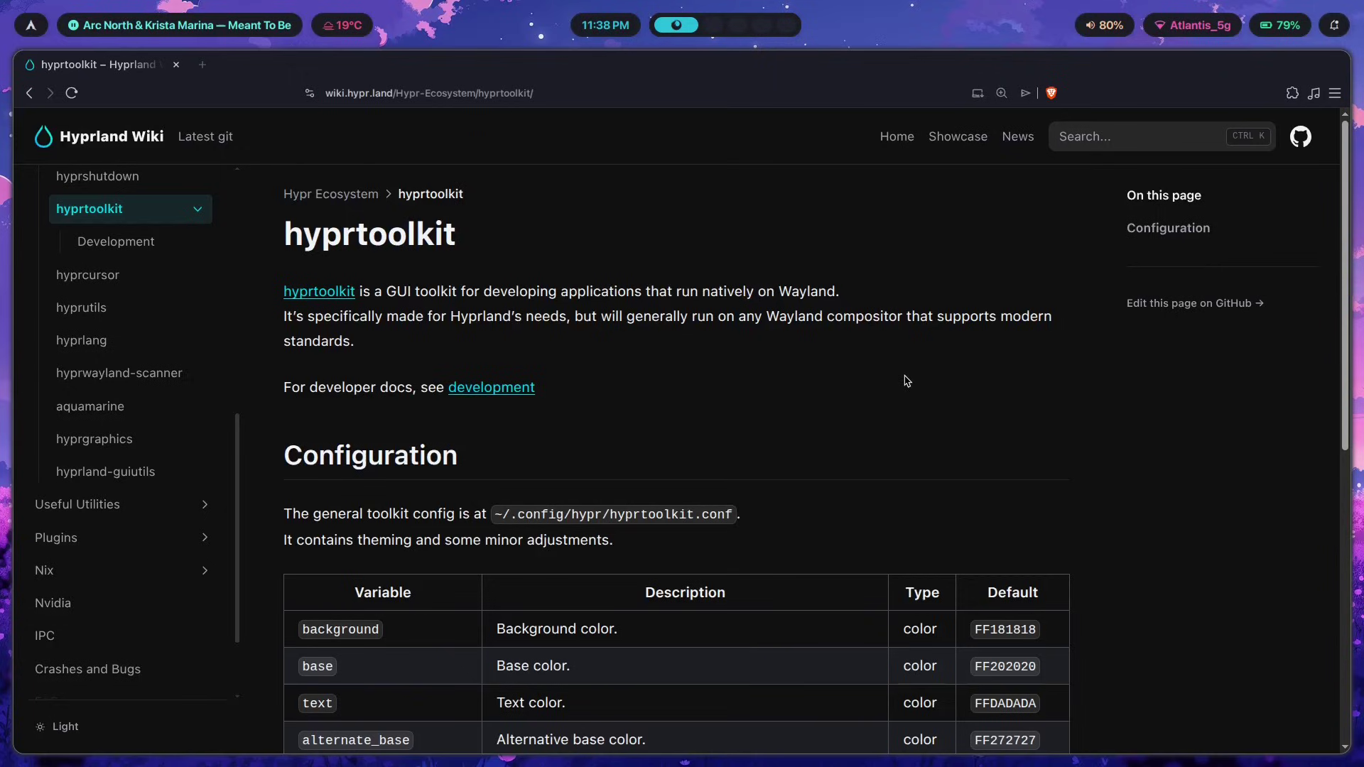
pyautogui.press('super+2')
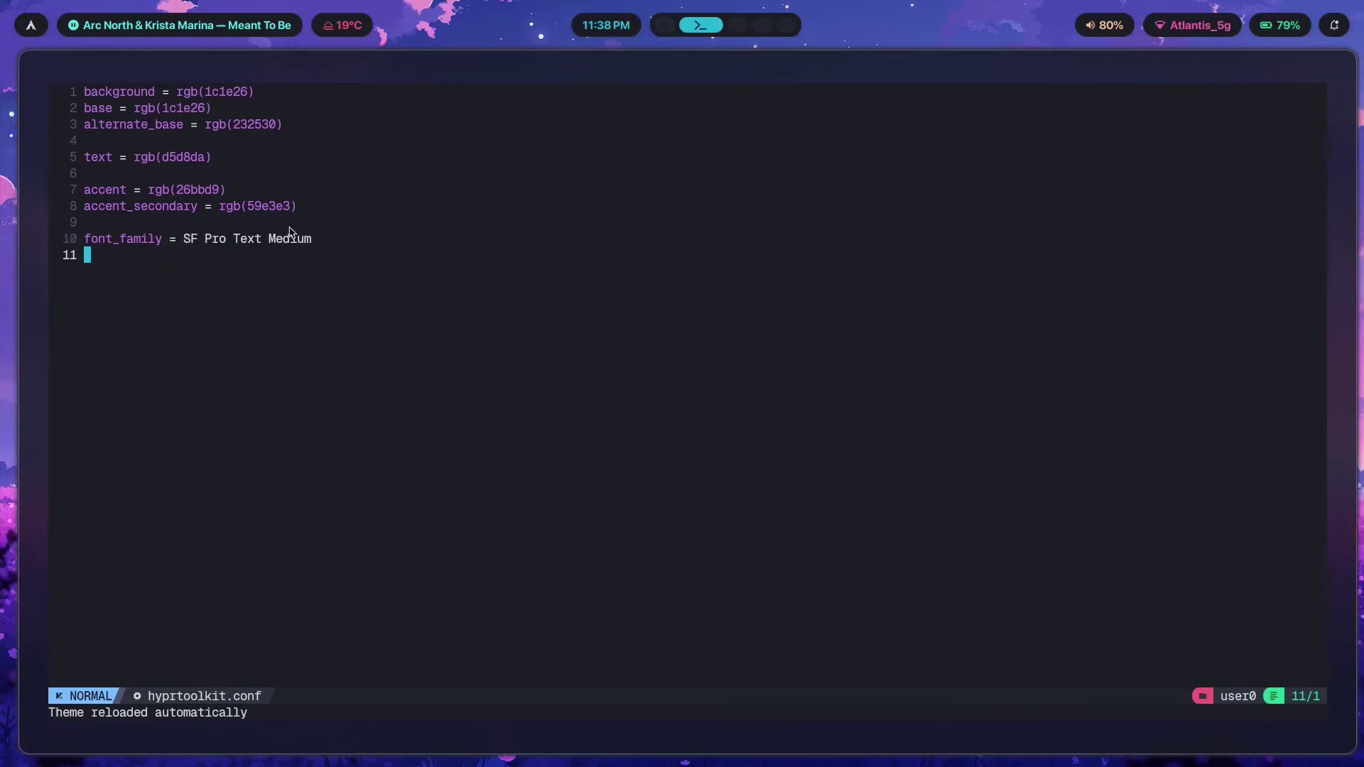
pyautogui.doubleClick(186, 144)
pyautogui.press('super+1')
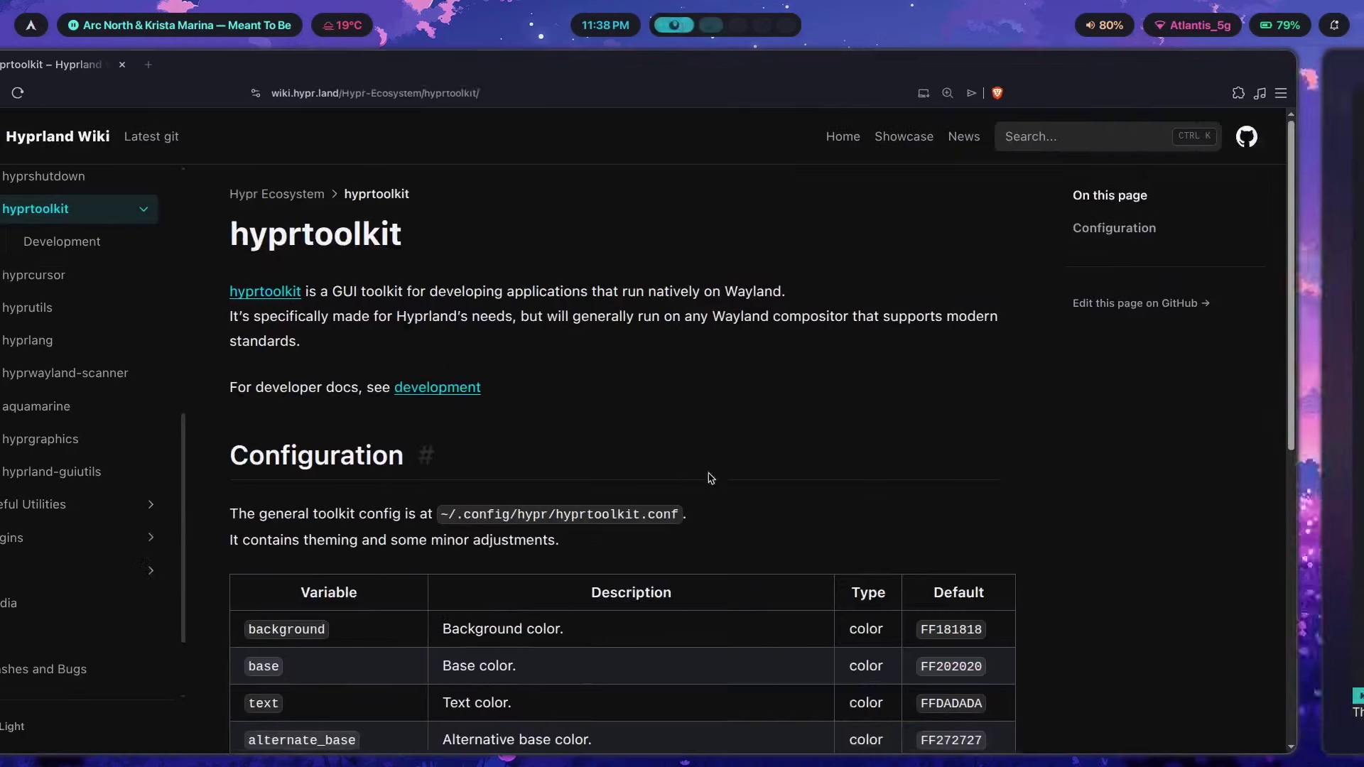
pyautogui.scroll(-2, 552, 323)
pyautogui.scroll(2, 547, 319)
pyautogui.moveTo(285, 242); pyautogui.dragTo(419, 245)
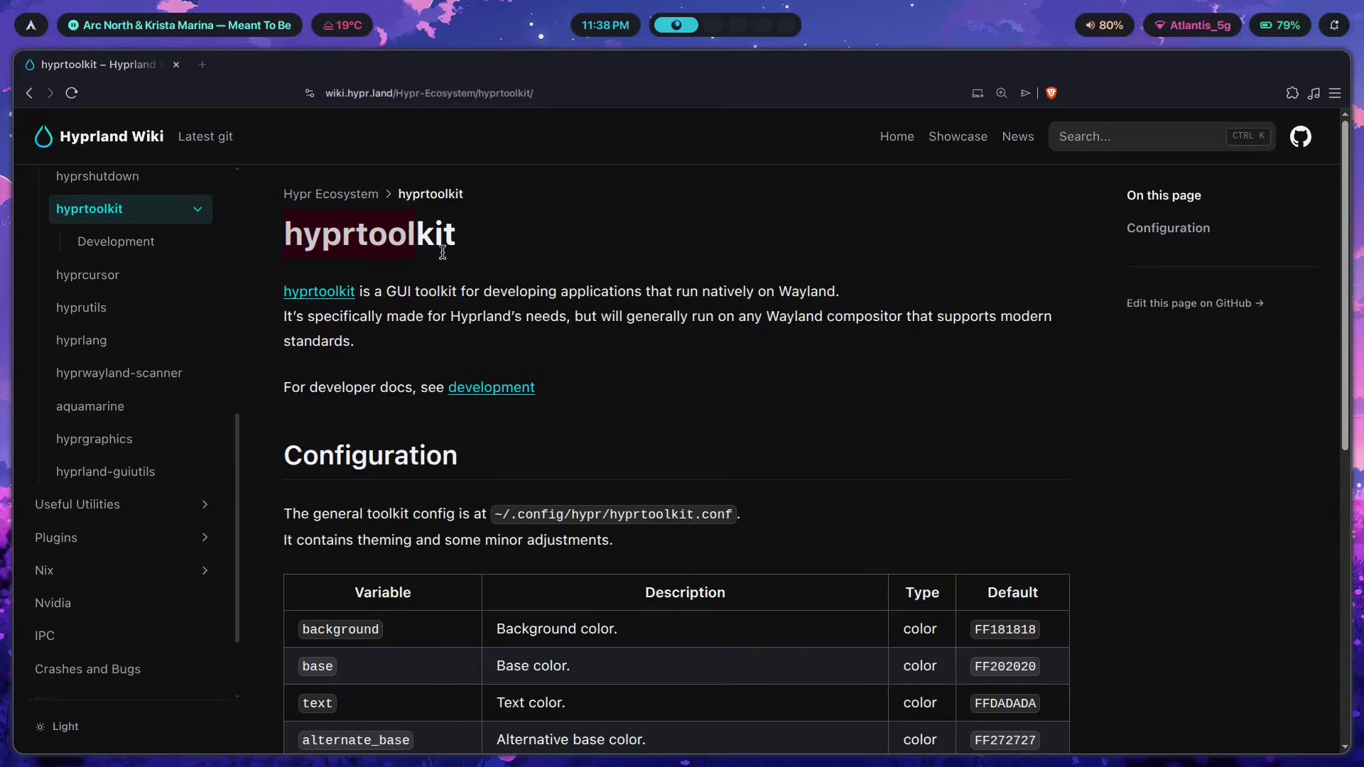
pyautogui.click(459, 264)
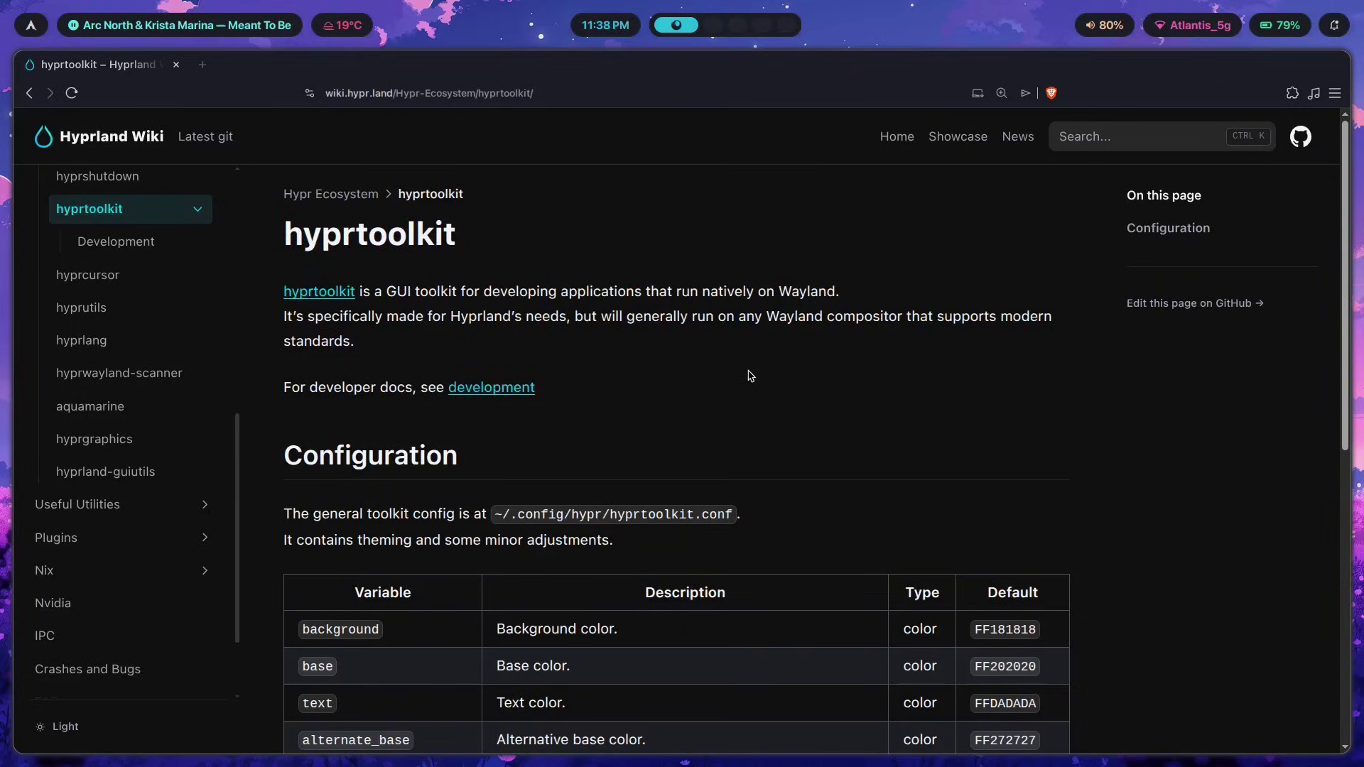
# Put the caret on hyprtoolkit.conf's last line, glance at the wiki, then show the empty workspace.
pyautogui.press('super+2')
pyautogui.click(216, 335)
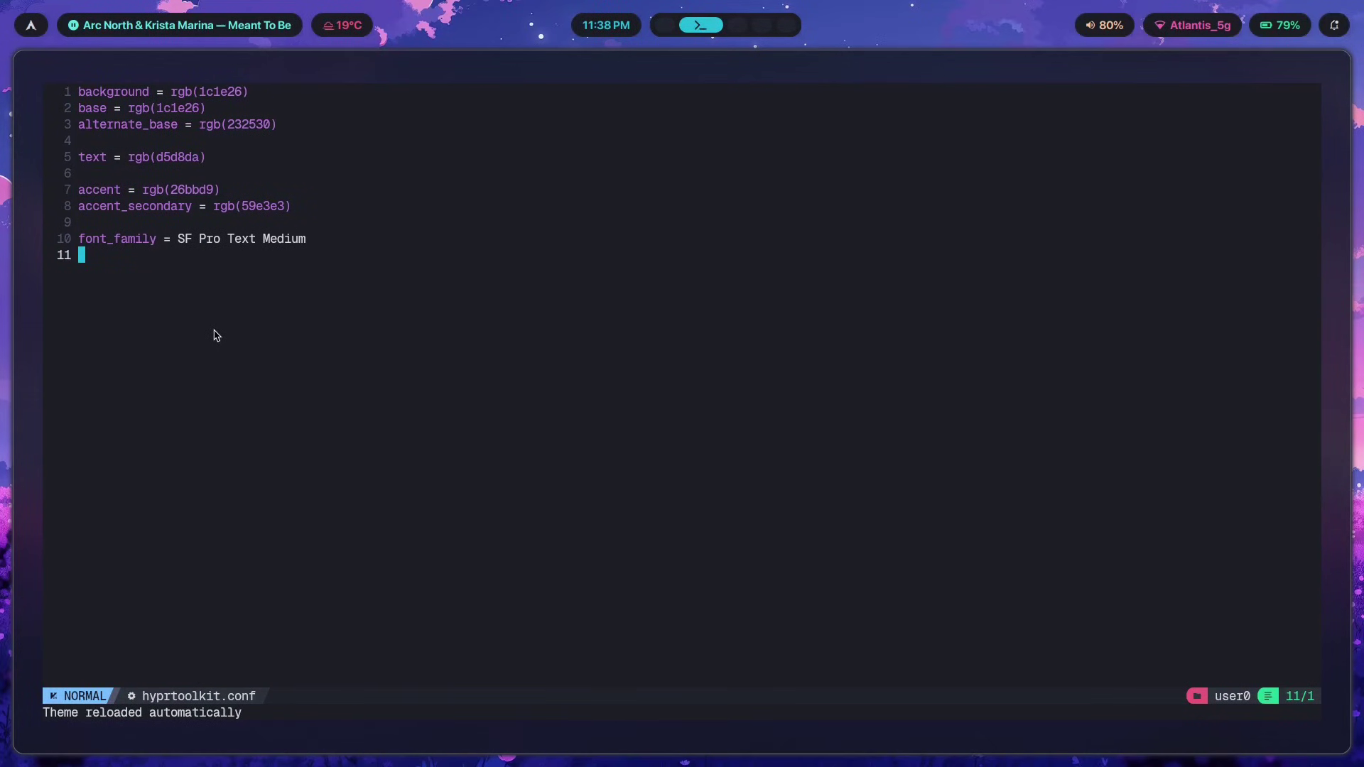
pyautogui.press('super+1')
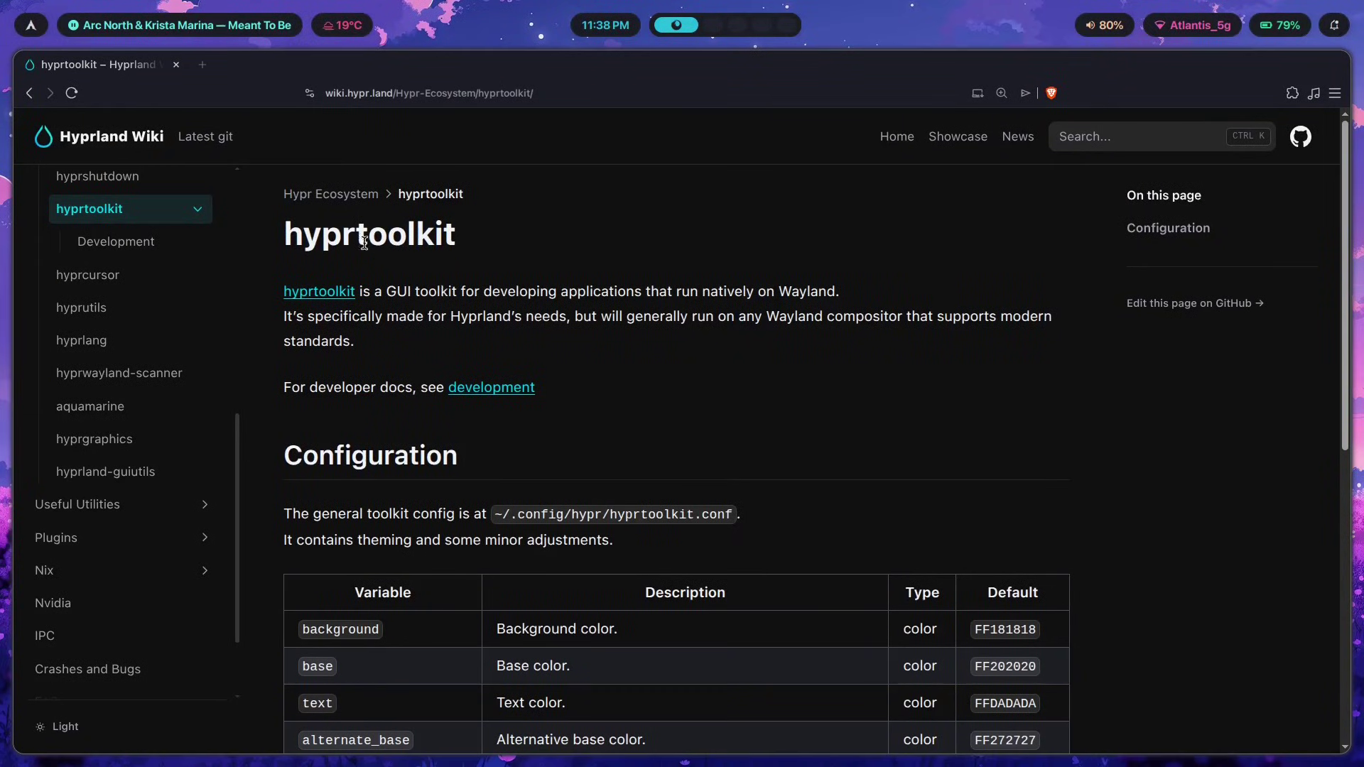
pyautogui.moveTo(292, 231); pyautogui.dragTo(453, 233)
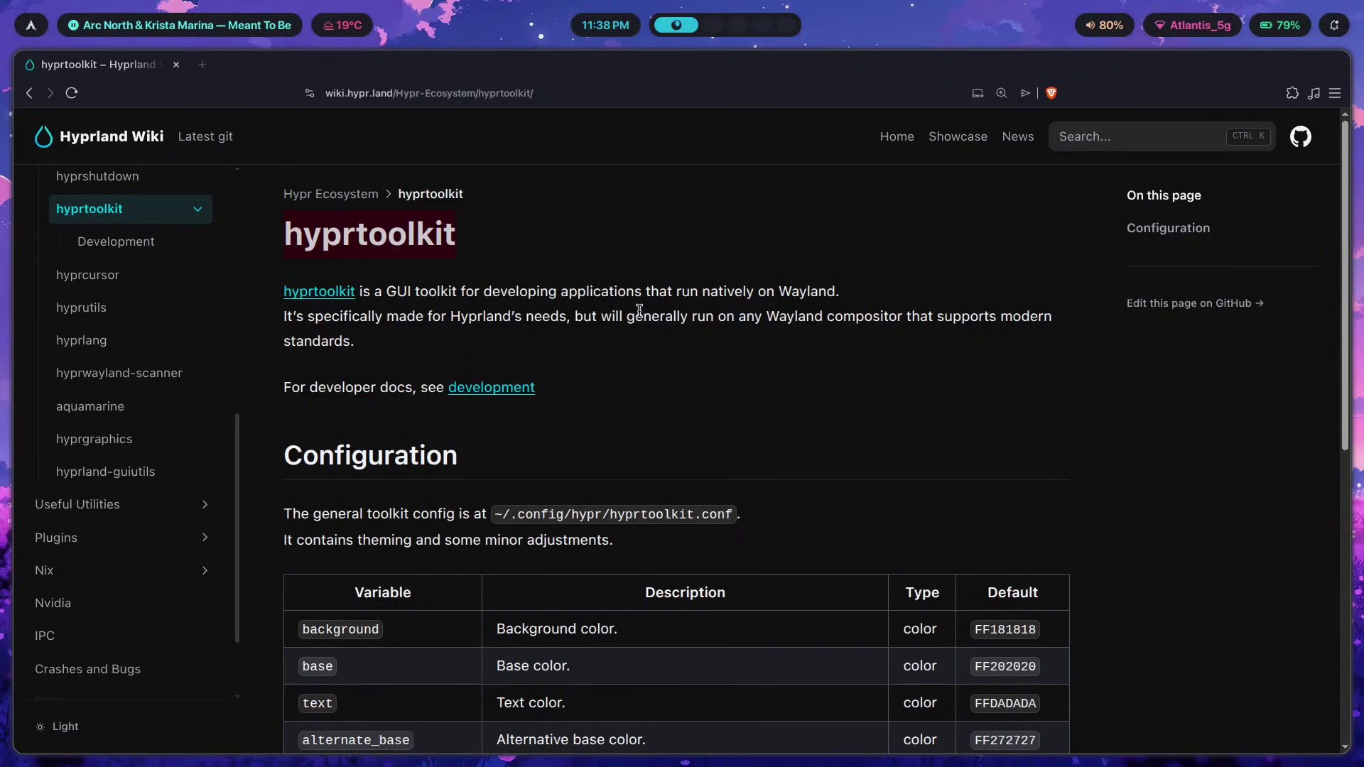
pyautogui.press('super+2')
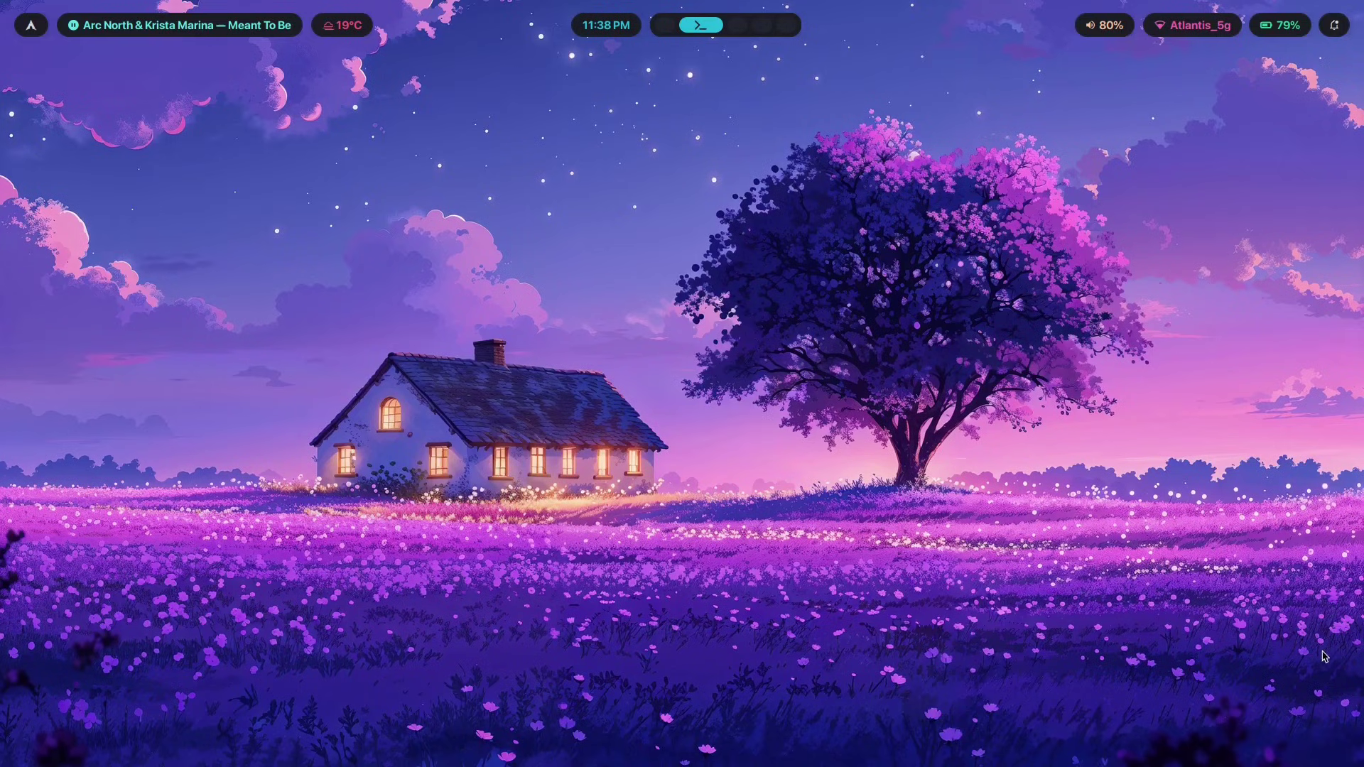
# Apply the everforest desktop theme, then the gruvbox theme.
pyautogui.press('super+ctrl+shift+space')
pyautogui.press('Down')
pyautogui.press('Down')
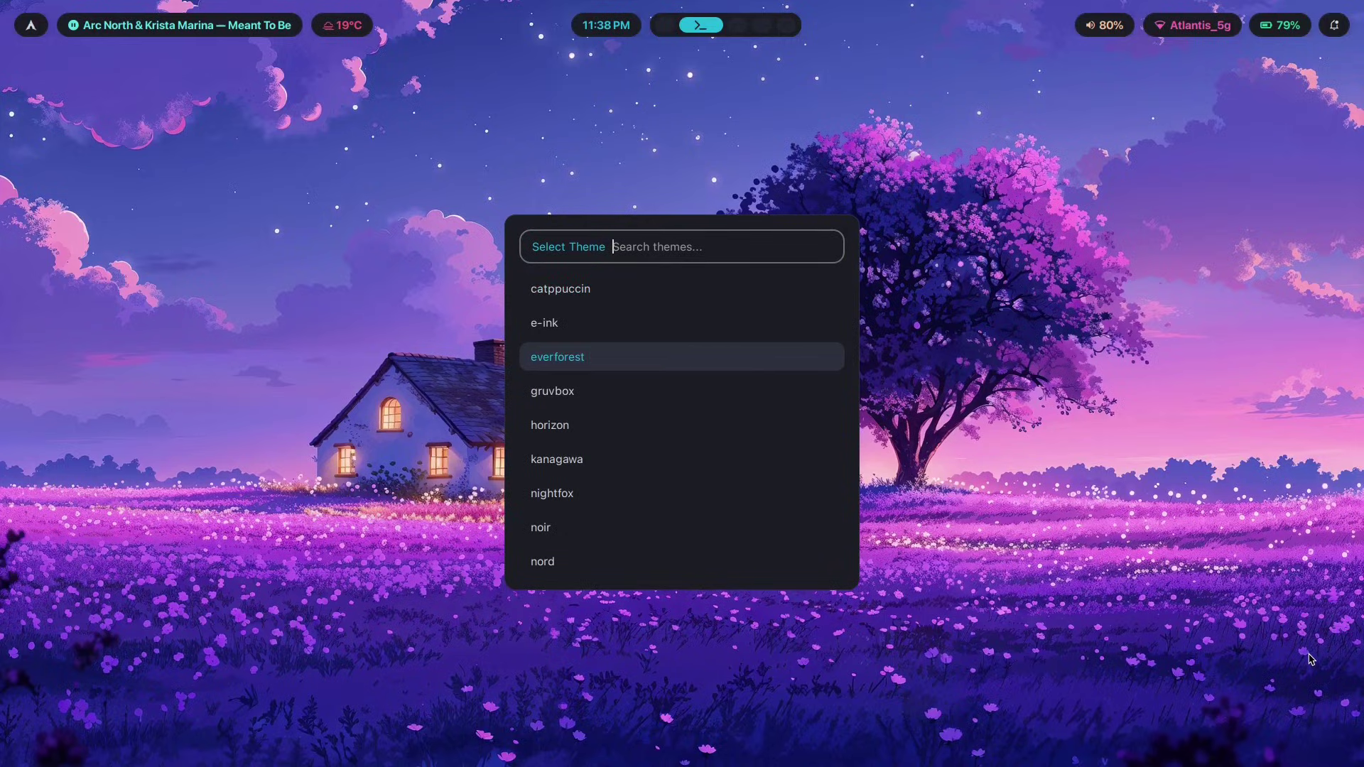
pyautogui.press('Return')
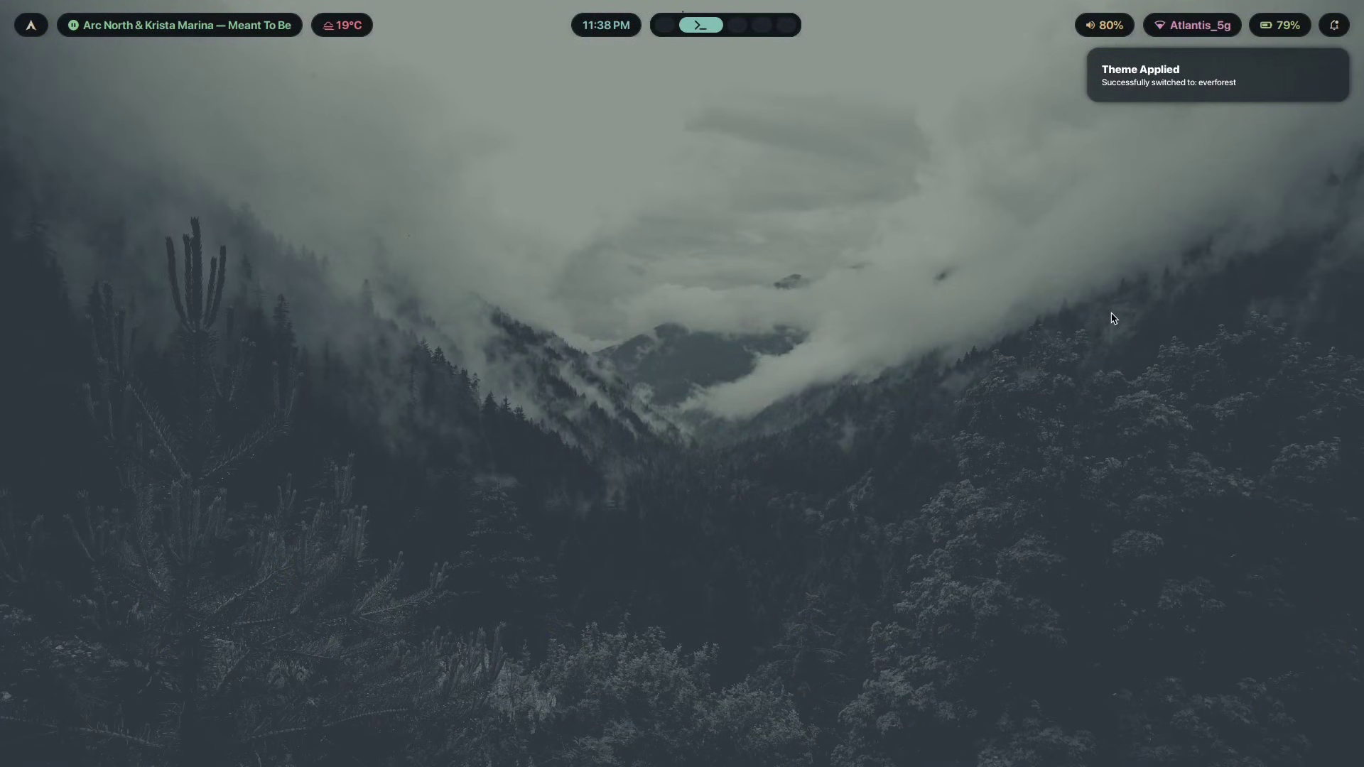
pyautogui.press('super+ctrl+shift+space')
pyautogui.press('Down')
pyautogui.press('Down')
pyautogui.press('Down')
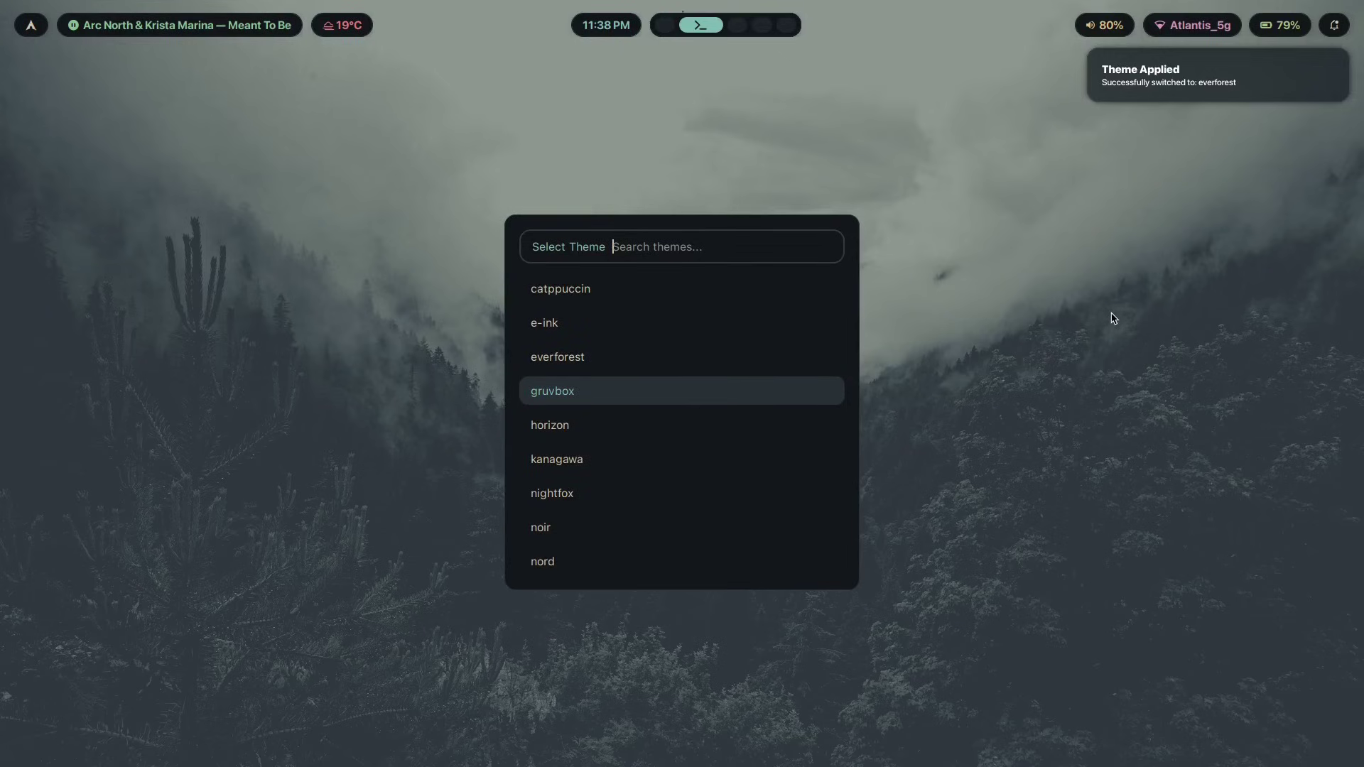
pyautogui.press('Return')
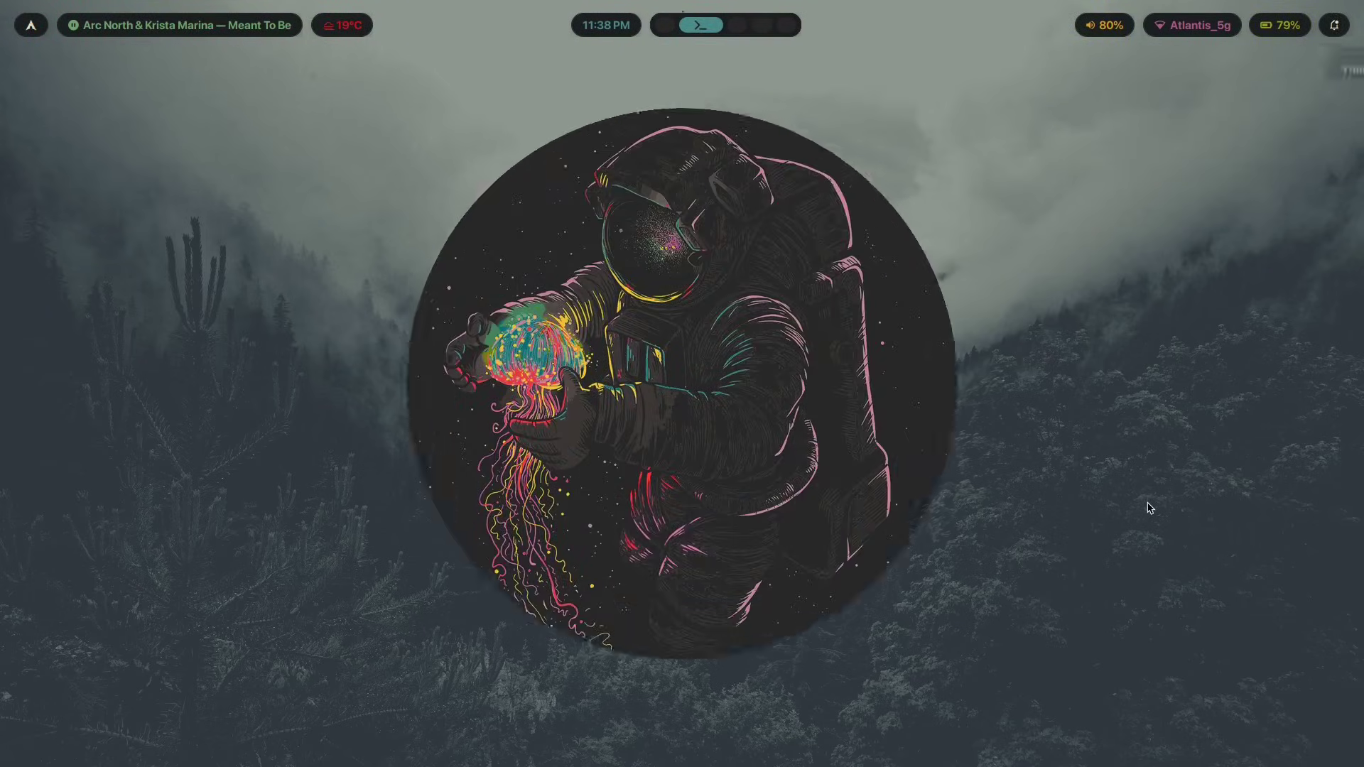
# Check the Gumroad workspace under gruvbox, then reopen the theme list and move toward noir.
pyautogui.press('super+s')
pyautogui.scroll(-5, 841, 439)
pyautogui.scroll(8, 909, 490)
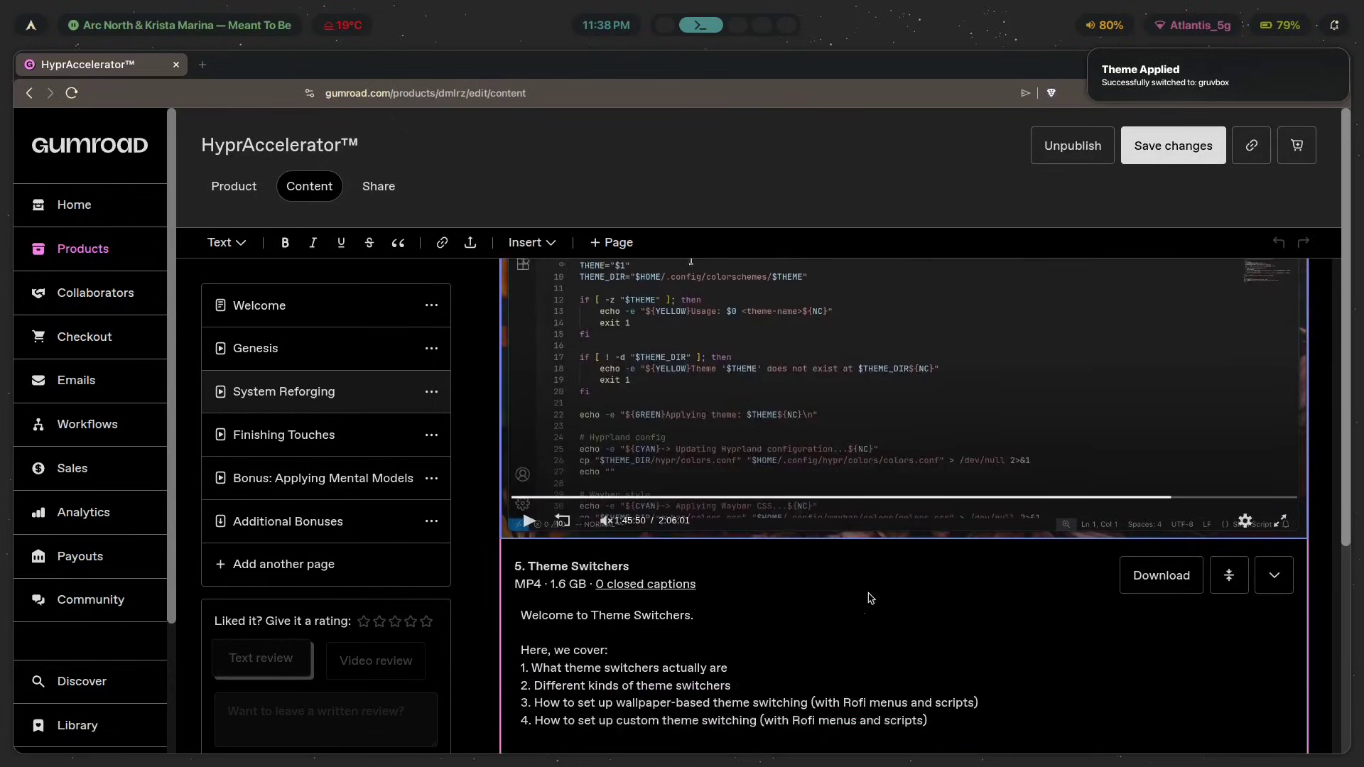
pyautogui.press('super+2')
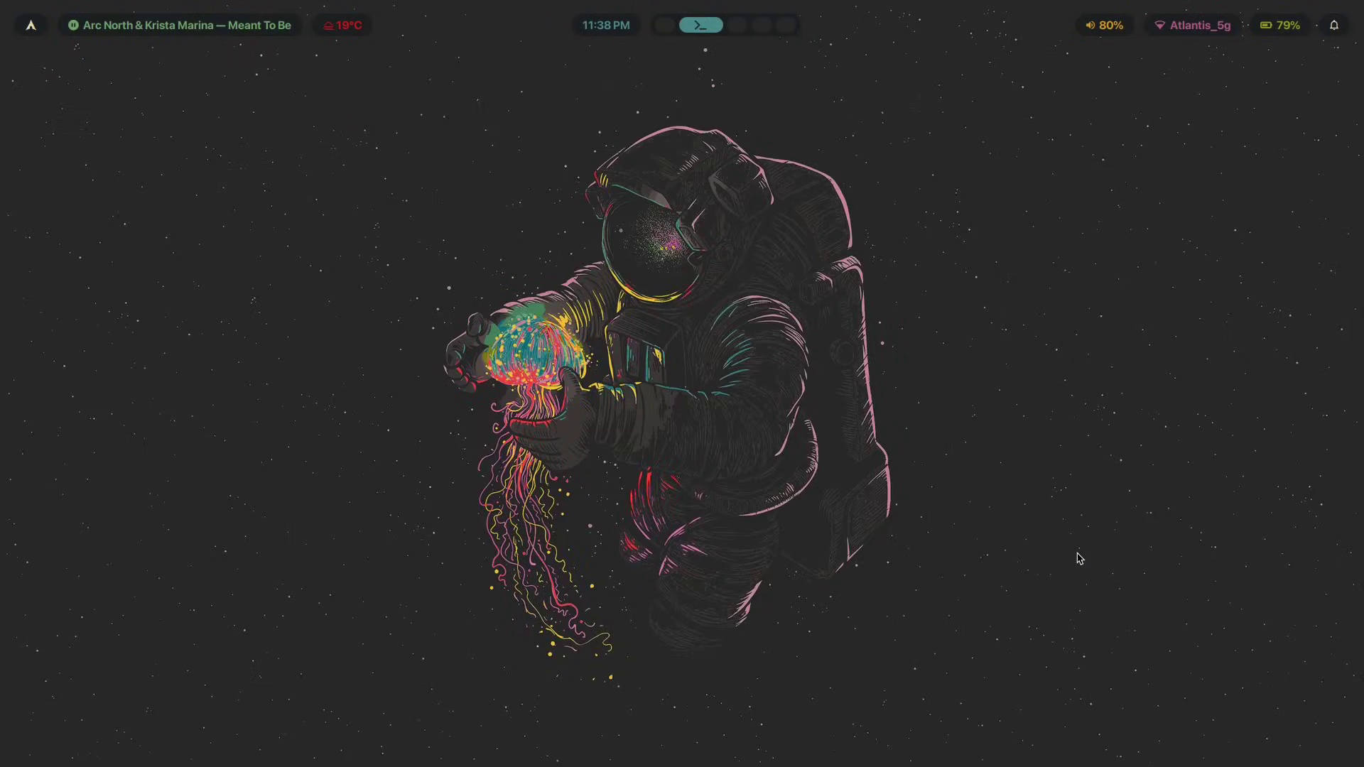
pyautogui.press('super+shift+t')
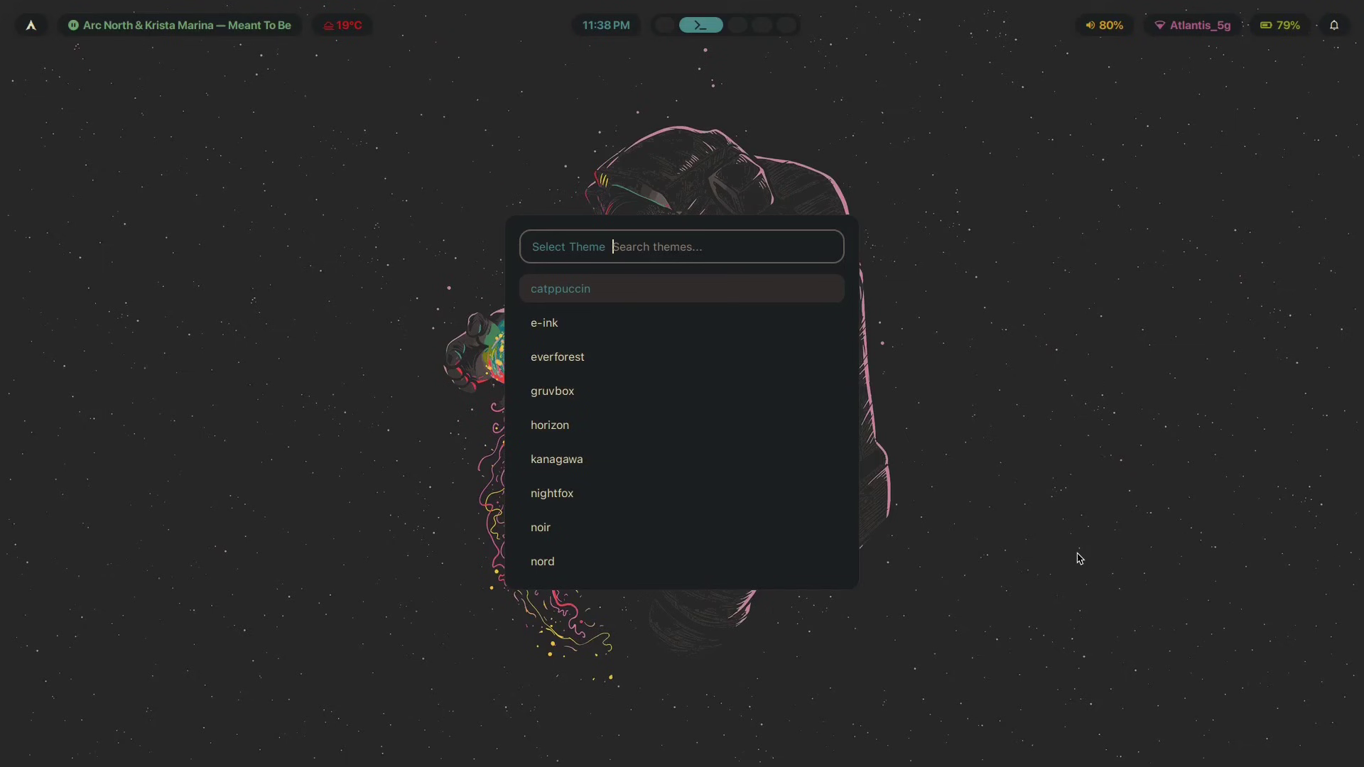
pyautogui.press('Down')
pyautogui.press('Down')
pyautogui.press('Down')
pyautogui.press('Down')
pyautogui.press('Down')
pyautogui.press('Down')
pyautogui.press('Down')
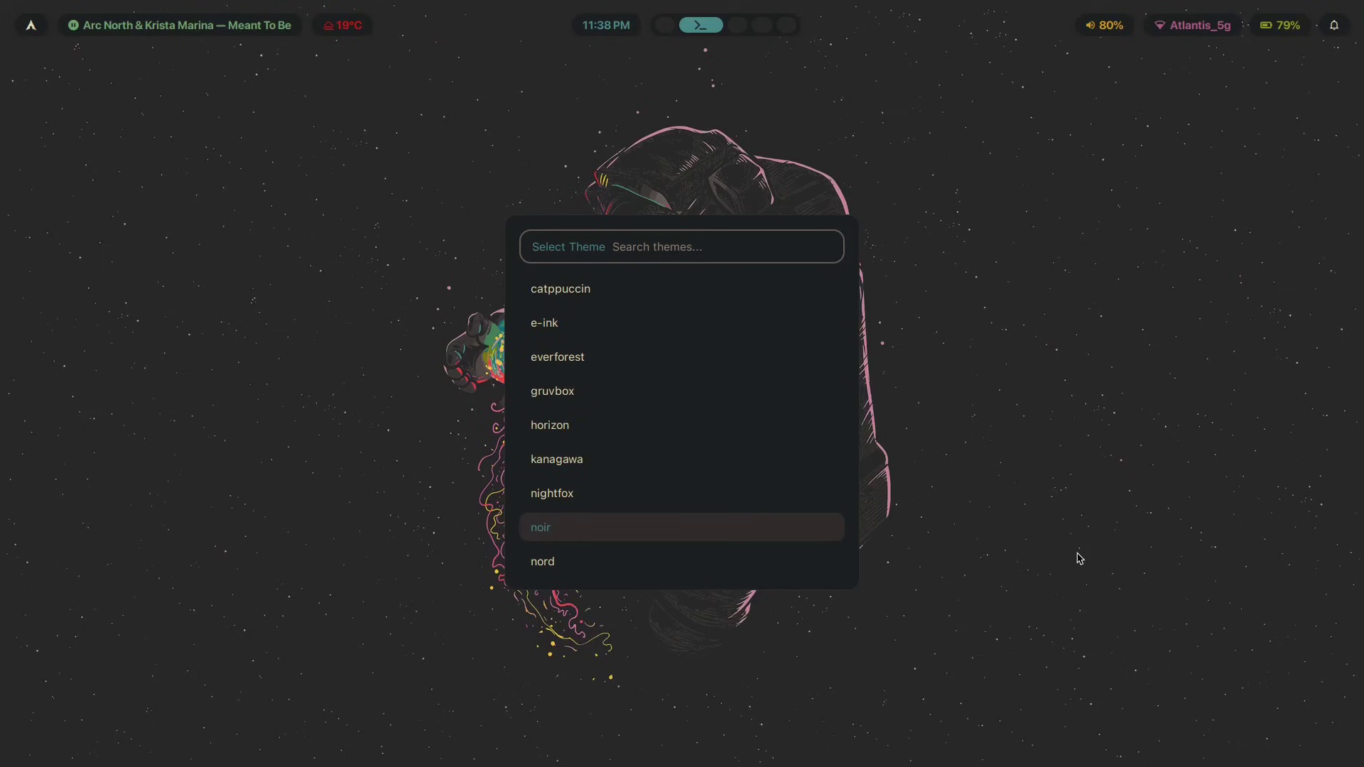